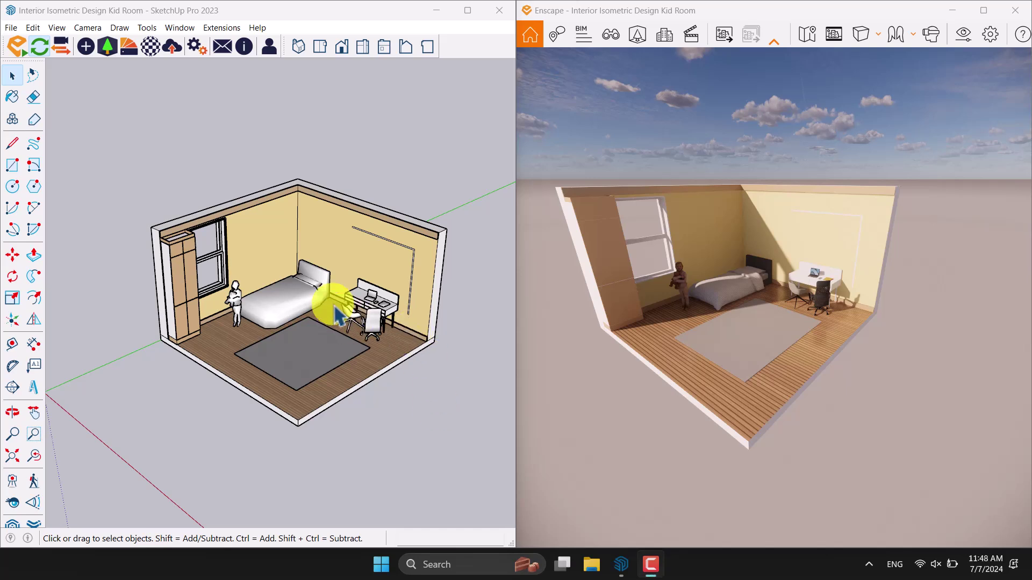
- Examine the kid's room from several angles in both the rendered view and the SketchUp model
right_drag(768, 252, 763, 278)
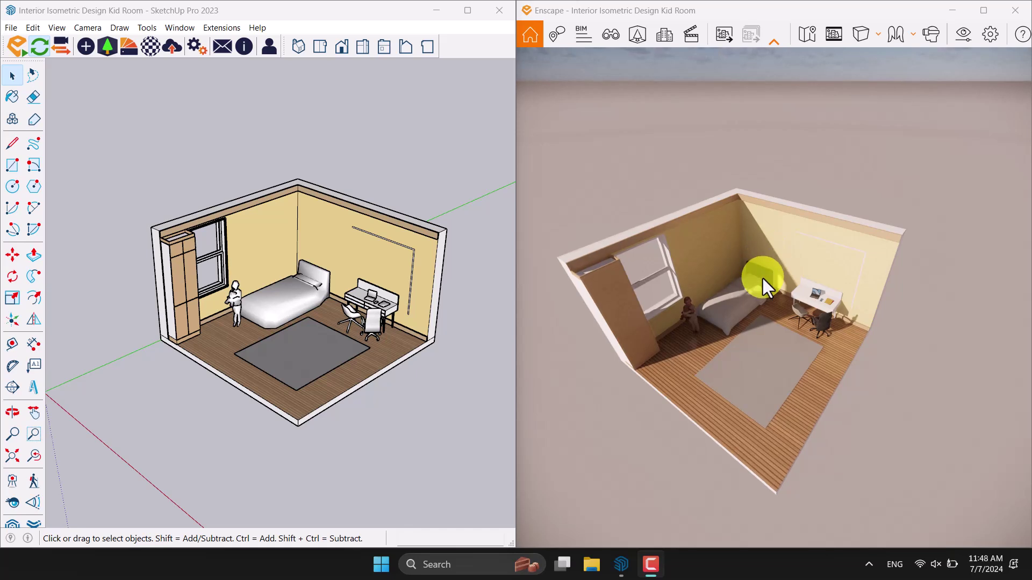
mouse_move(746, 272)
right_down()
mouse_move(792, 295)
mouse_move(741, 276)
right_up()
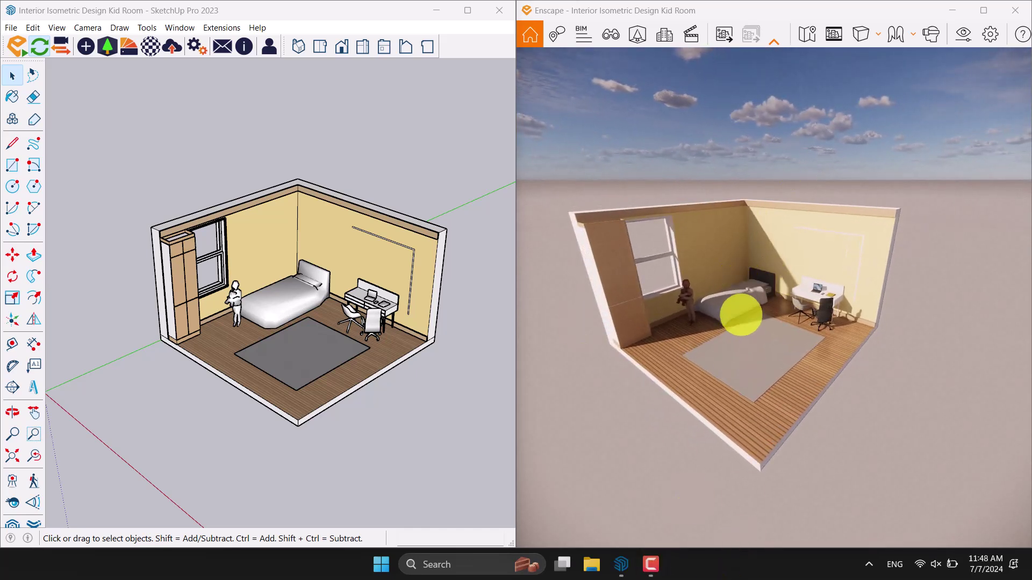
scroll(741, 317, up, 3)
mouse_move(252, 311)
middle_down()
mouse_move(295, 306)
mouse_move(302, 315)
mouse_move(410, 277)
middle_up()
scroll(301, 315, up, 5)
scroll(305, 203, down, 5)
mouse_move(304, 203)
mouse_down()
mouse_move(249, 339)
mouse_move(226, 347)
mouse_up()
scroll(322, 299, up, 4)
scroll(323, 299, down, 5)
key(space)
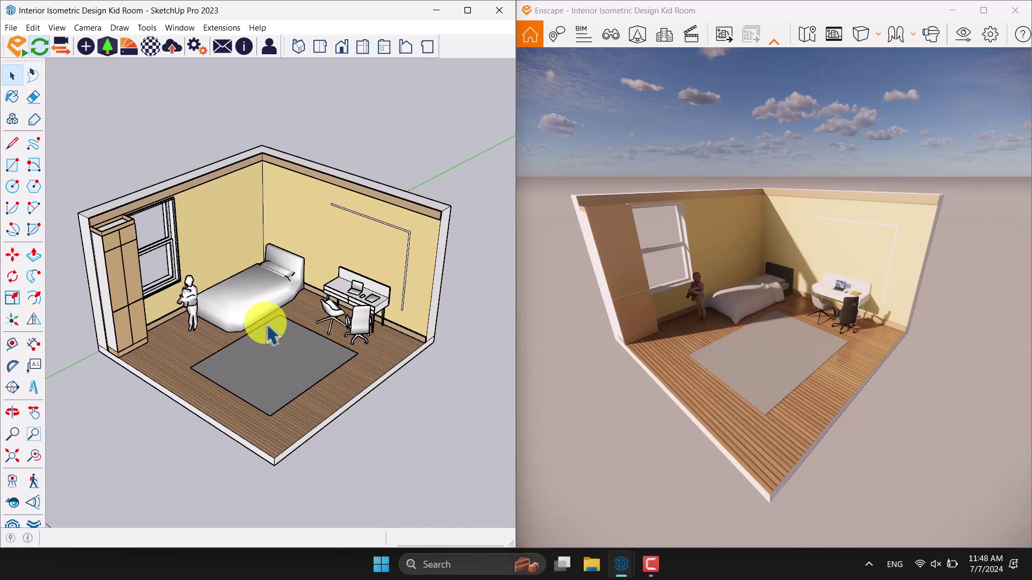
- Close the Enscape render window and maximize the SketchUp window
click(1014, 11)
double_click(471, 15)
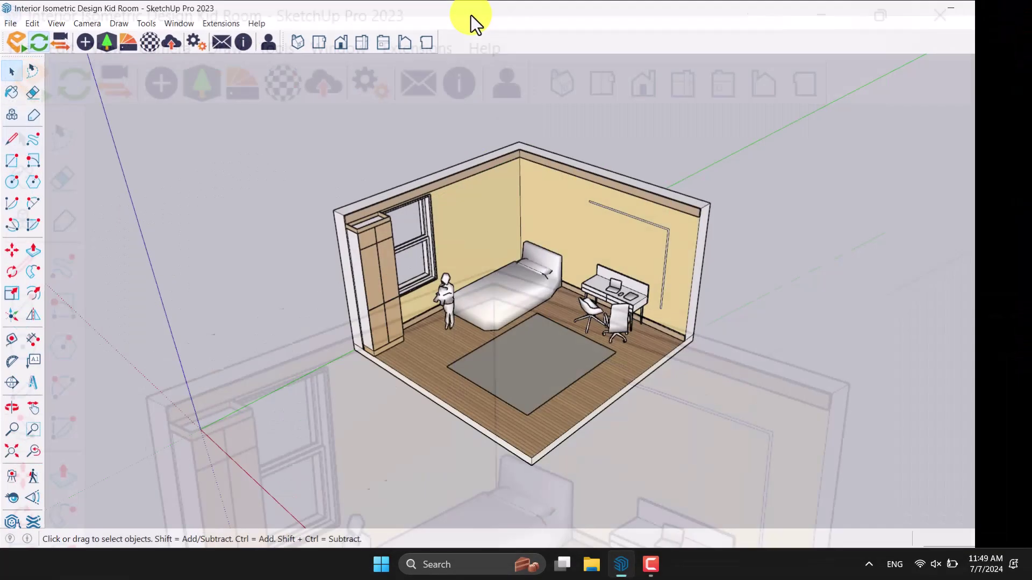
middle_drag(454, 246, 438, 295)
scroll(502, 263, up, 3)
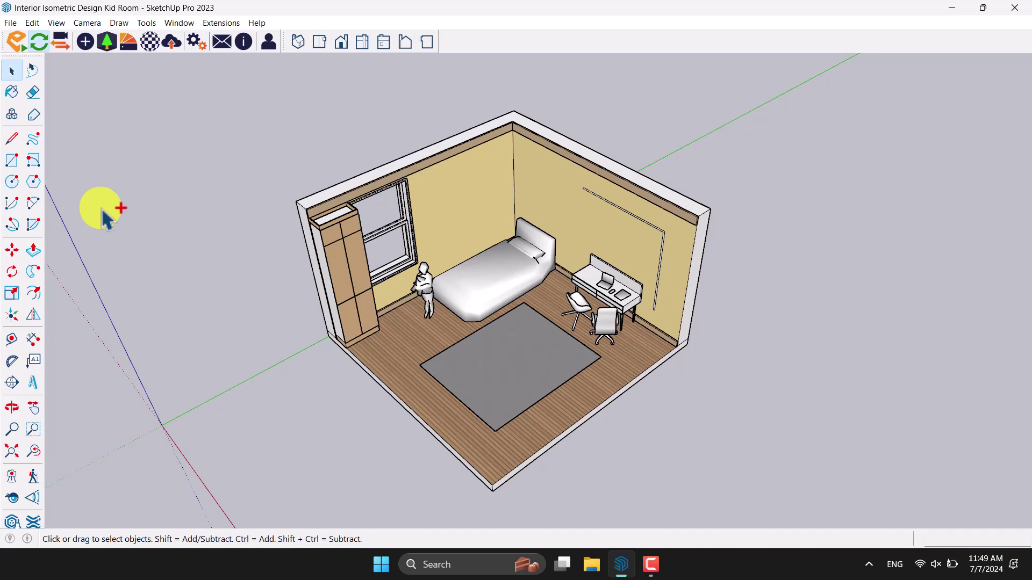
- Place an Enscape spot light on the wall corner edge above the bed, aimed straight down
scroll(495, 205, up, 3)
middle_drag(500, 208, 504, 175)
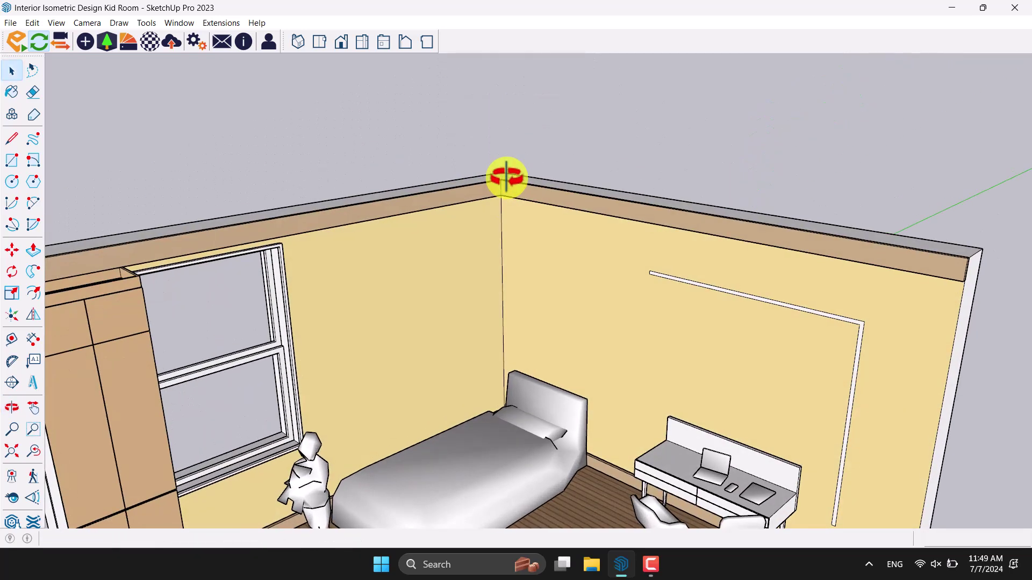
click(85, 42)
click(171, 138)
scroll(492, 286, up, 3)
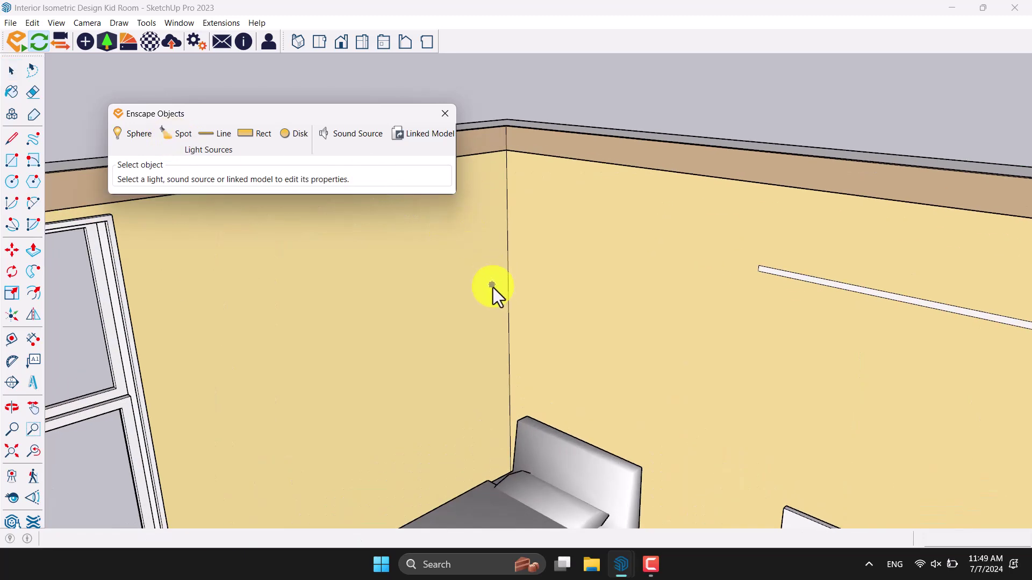
click(506, 172)
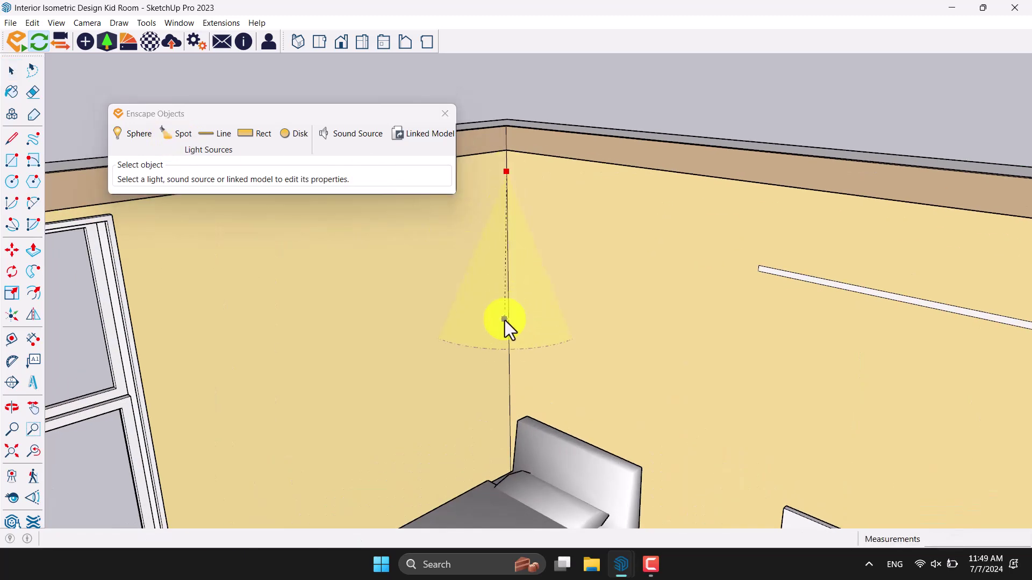
click(508, 321)
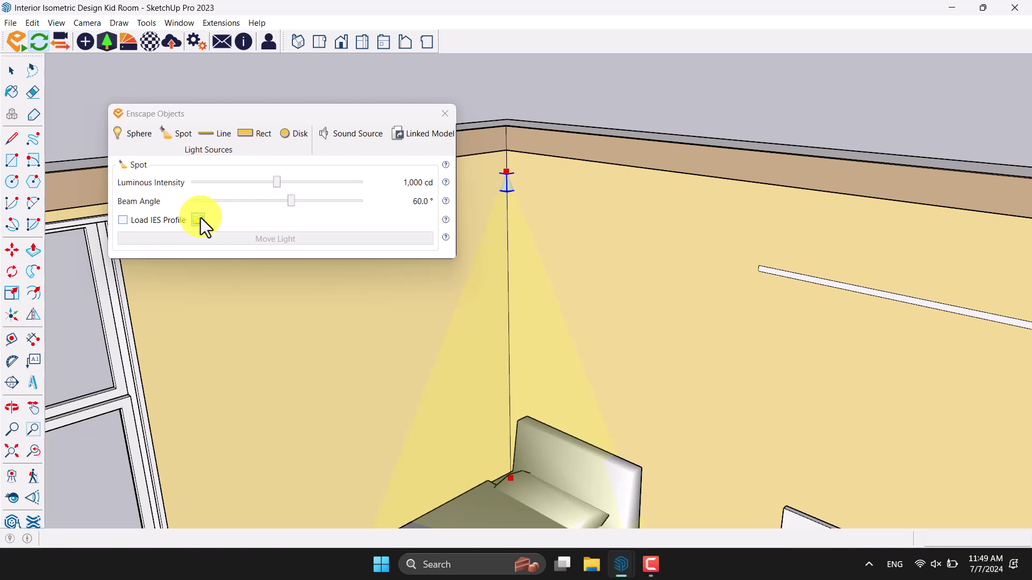
- Load the IES profile 5.ies from the IES Lights folder on drive D into the spot light
click(199, 219)
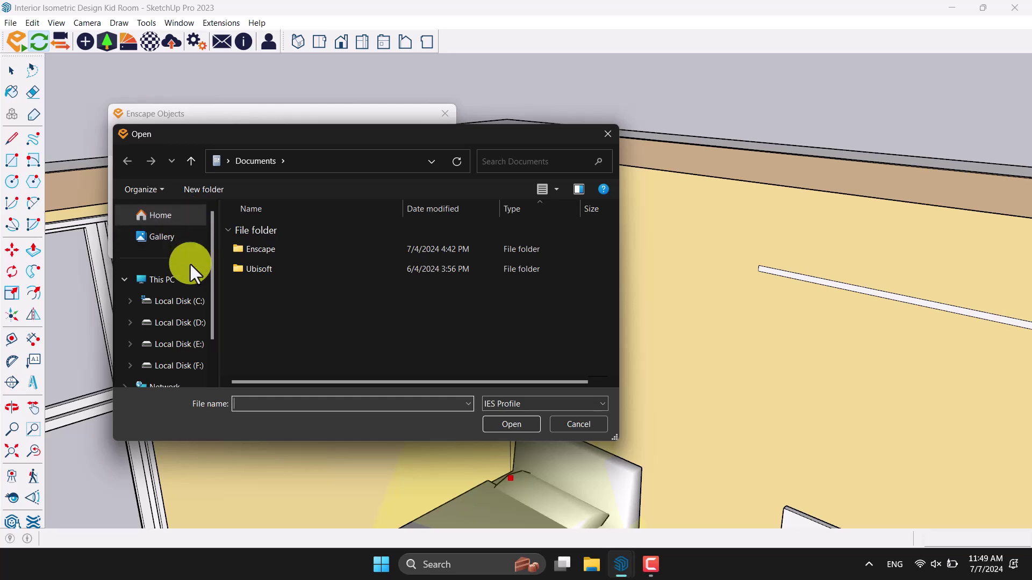
click(188, 323)
click(527, 159)
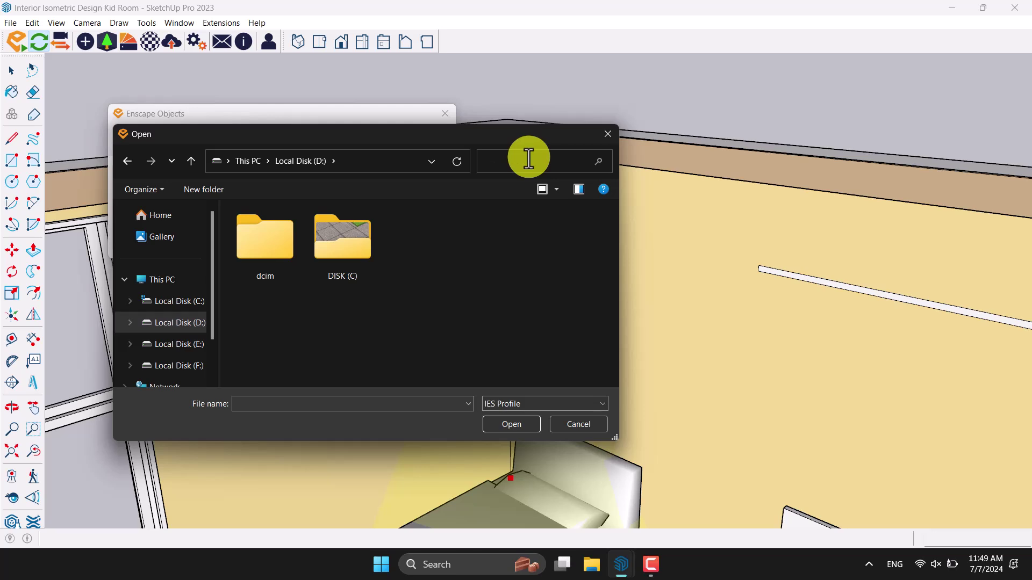
text(ies)
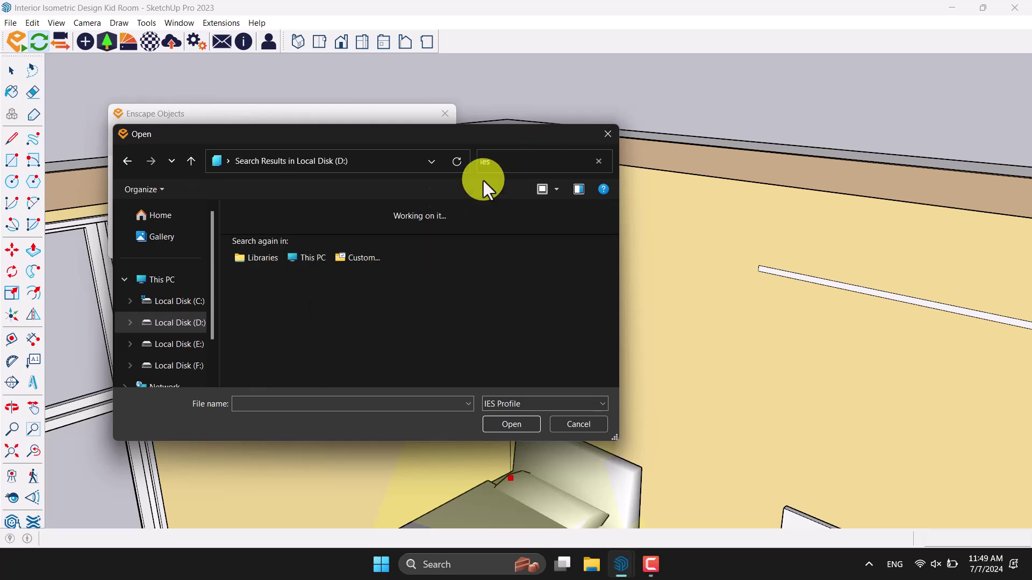
double_click(258, 234)
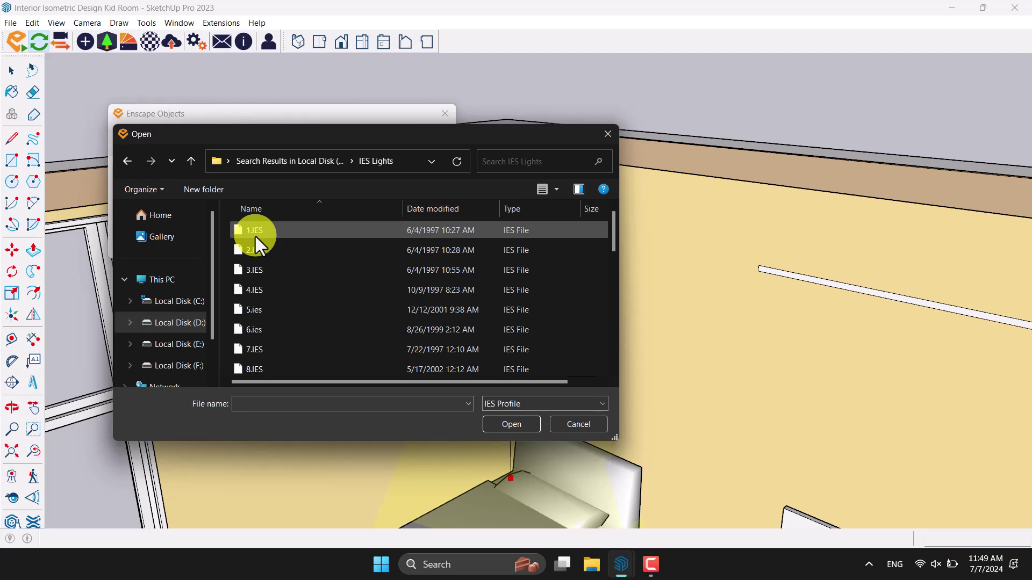
click(250, 311)
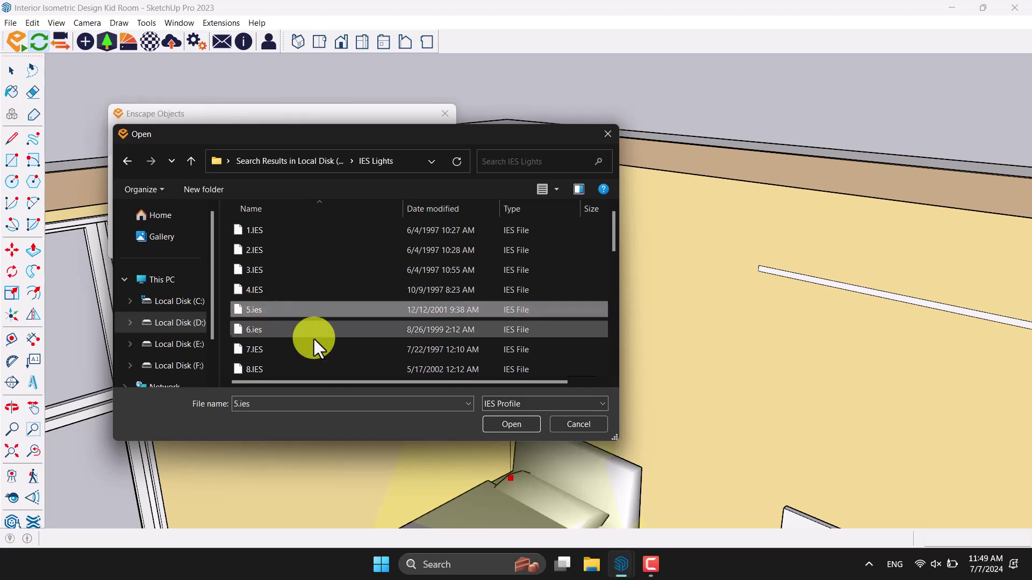
click(500, 421)
- Set the IES light's luminous intensity to 400 cd and close the Enscape object settings
drag(193, 182, 263, 182)
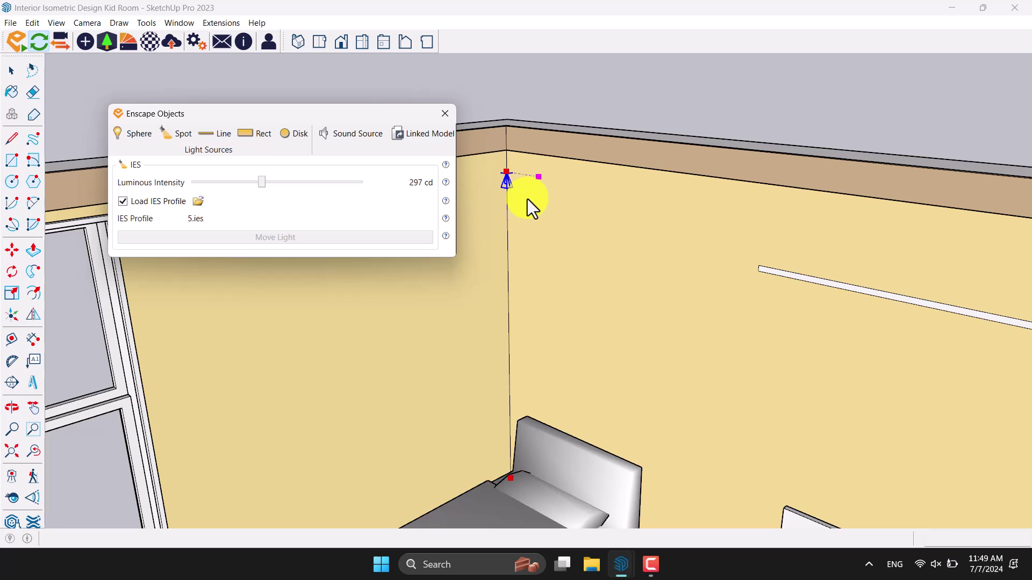
scroll(519, 185, up, 4)
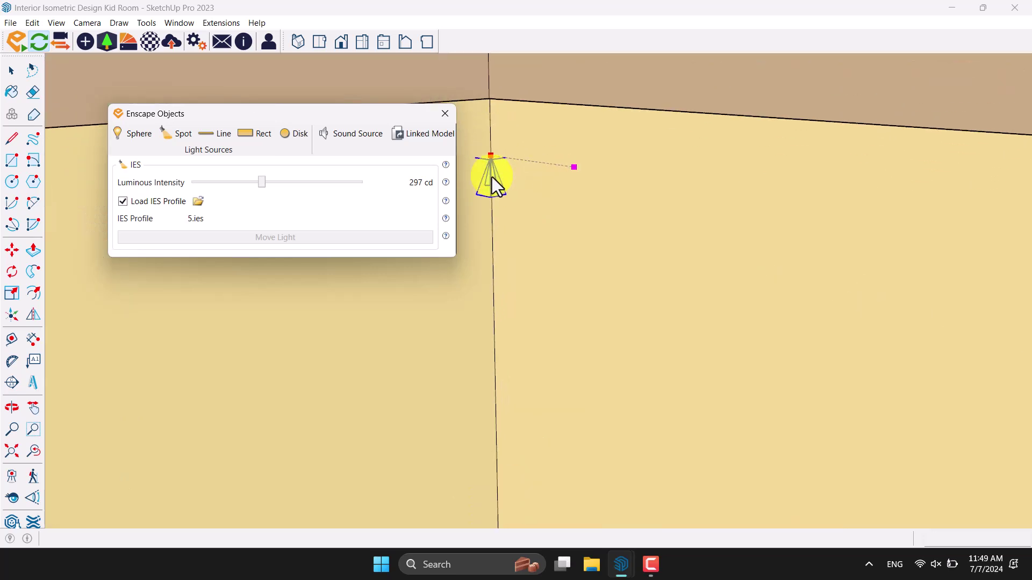
right_click(373, 184)
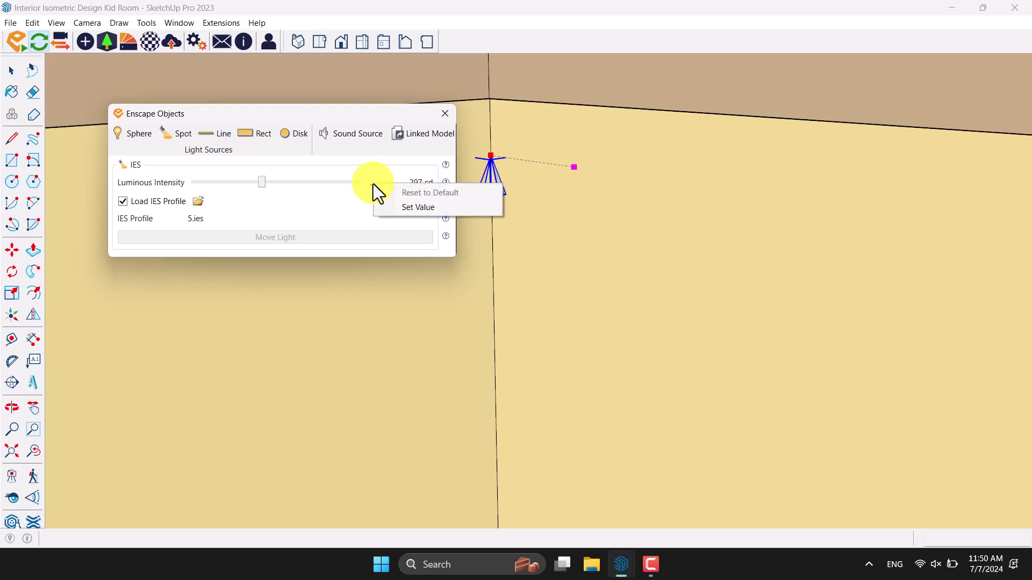
click(404, 208)
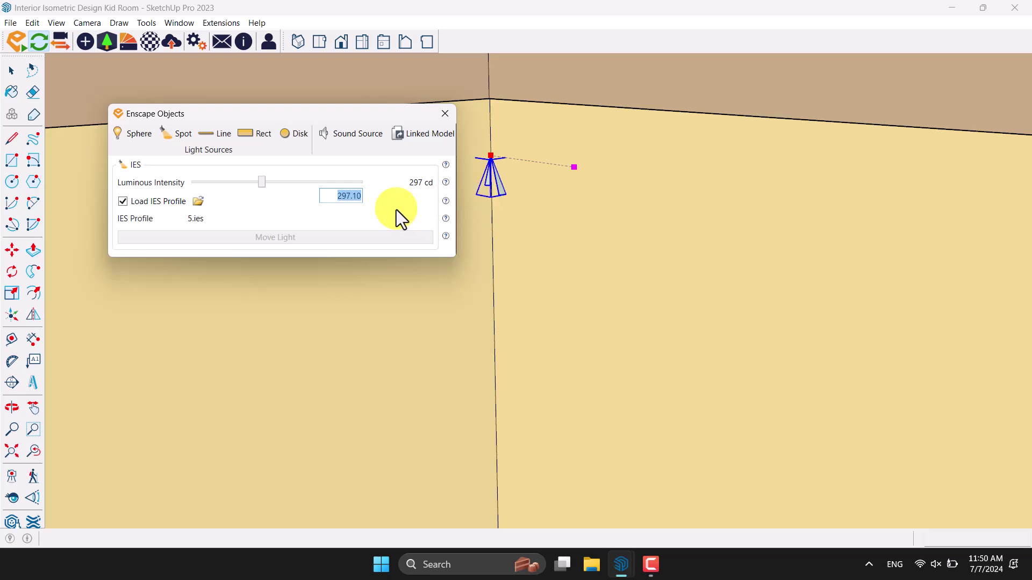
text(400)
key(Return)
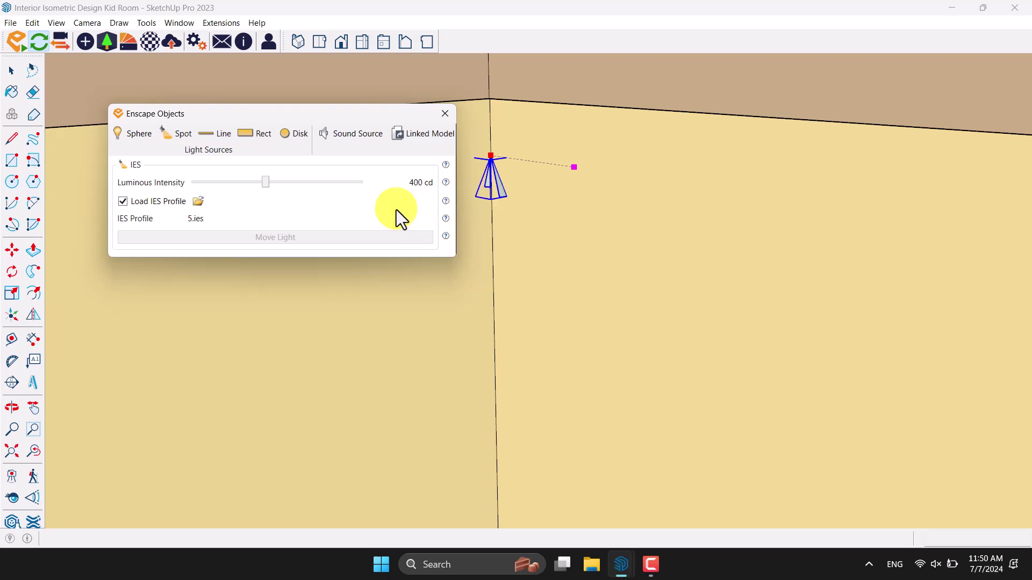
click(445, 117)
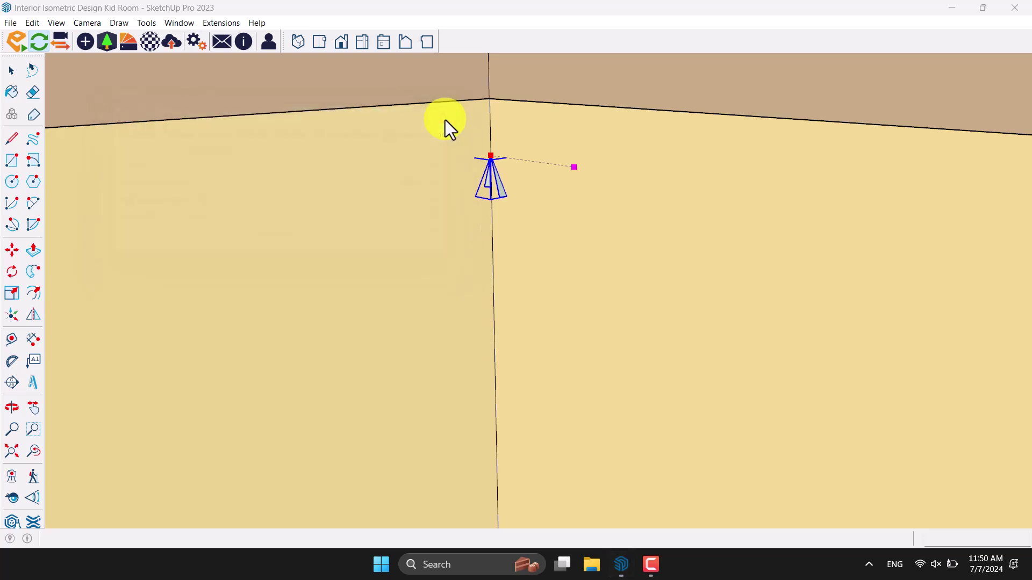
- Move the IES light up to the top inner corner where the two walls meet
click(13, 255)
scroll(495, 161, down, 5)
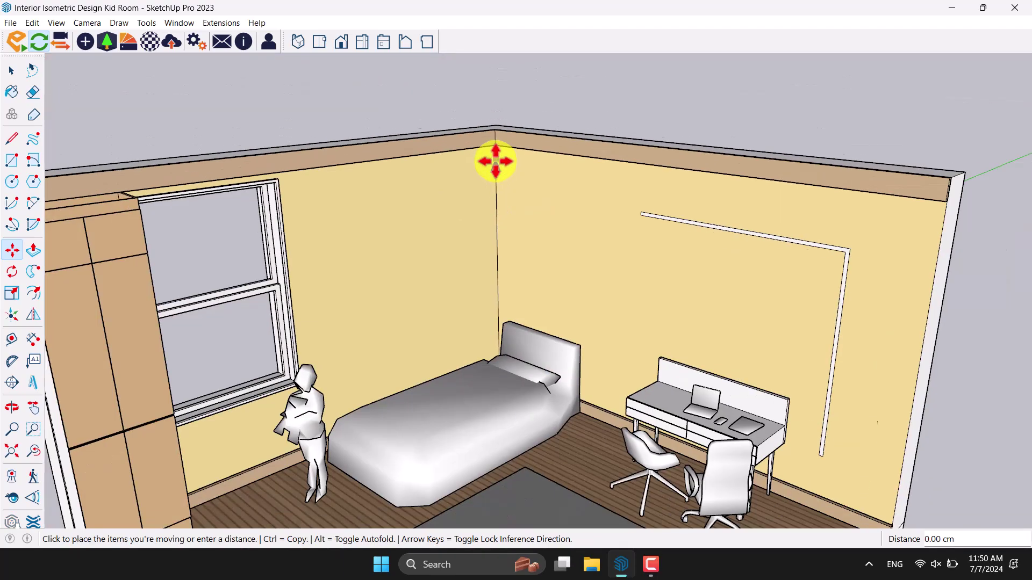
scroll(492, 169, down, 5)
middle_drag(489, 177, 565, 295)
scroll(454, 173, up, 5)
scroll(455, 173, up, 3)
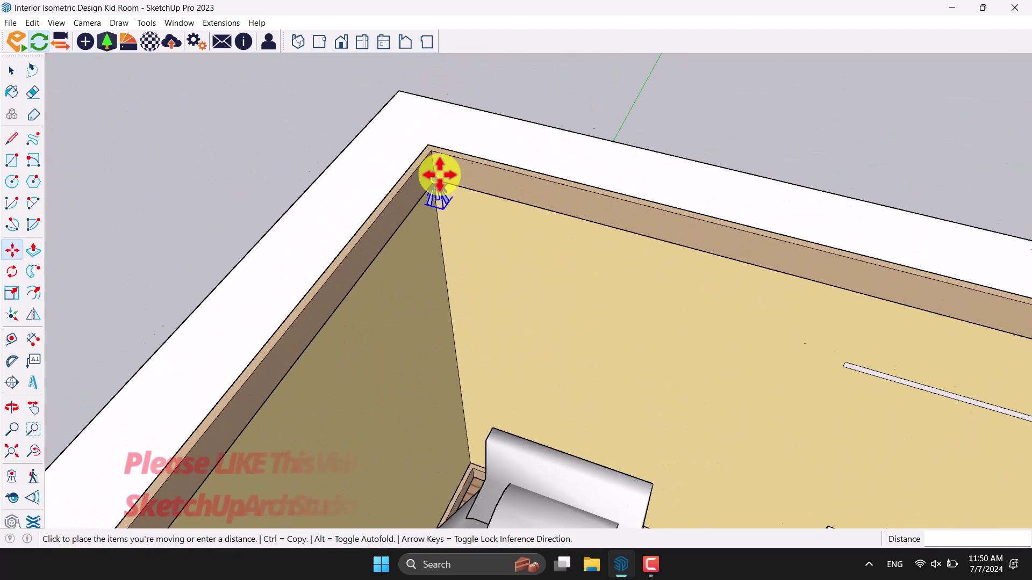
scroll(430, 156, up, 2)
click(424, 139)
click(428, 150)
click(428, 154)
- Move the light 100 cm away from the corner along the wall behind the headboard
scroll(428, 155, down, 6)
scroll(429, 153, down, 4)
middle_drag(430, 152, 502, 253)
scroll(408, 210, up, 4)
scroll(381, 179, up, 3)
click(381, 179)
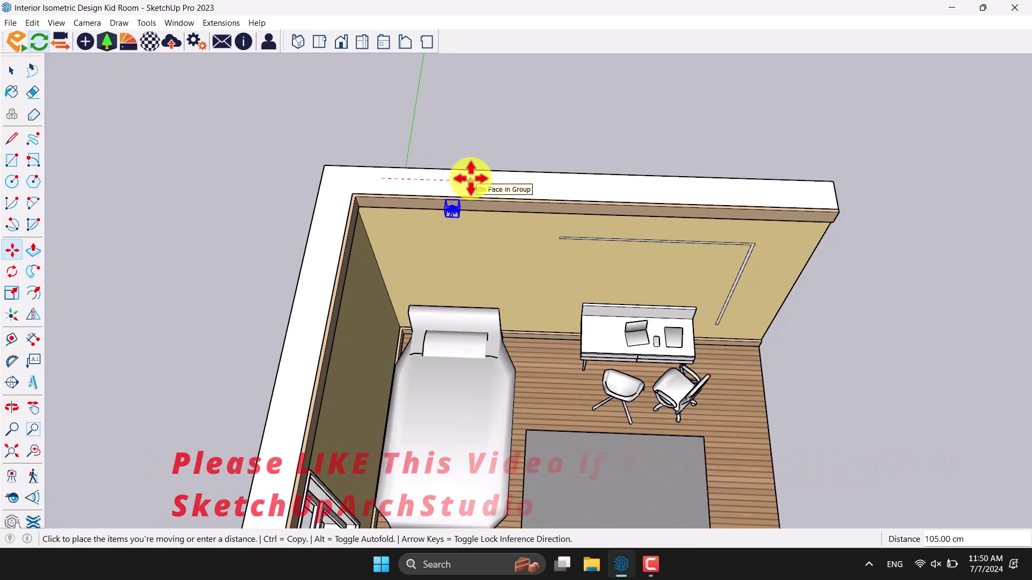
text(100)
key(Return)
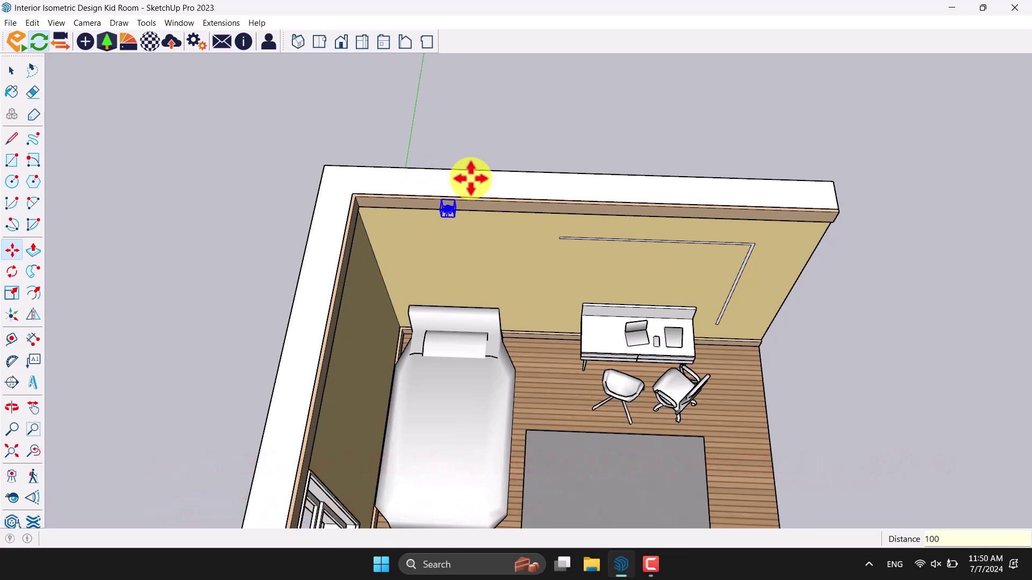
- Copy the light along the headboard wall at 100 cm spacing to make four additional lights
key(ctrl)
click(471, 178)
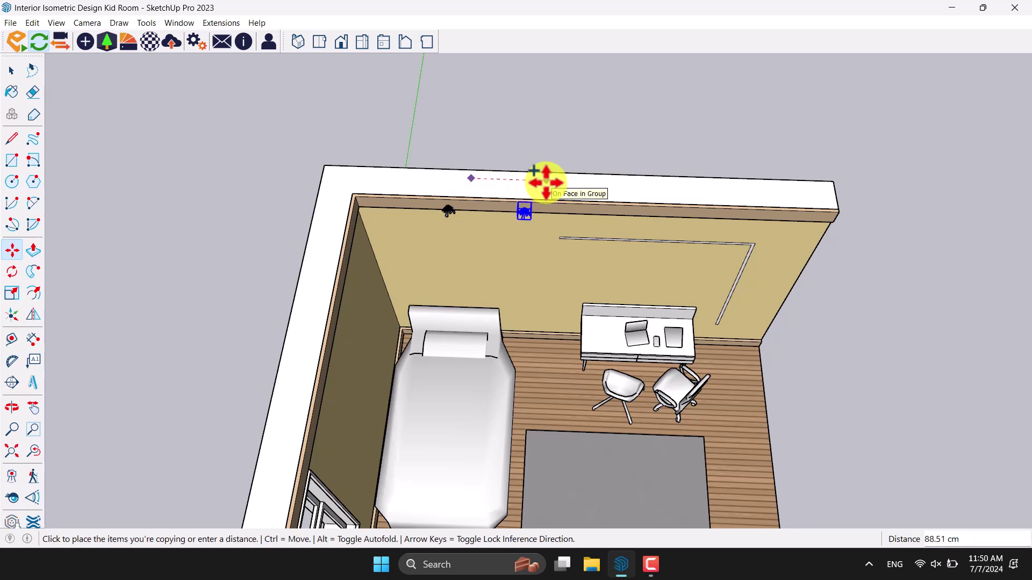
text(100)
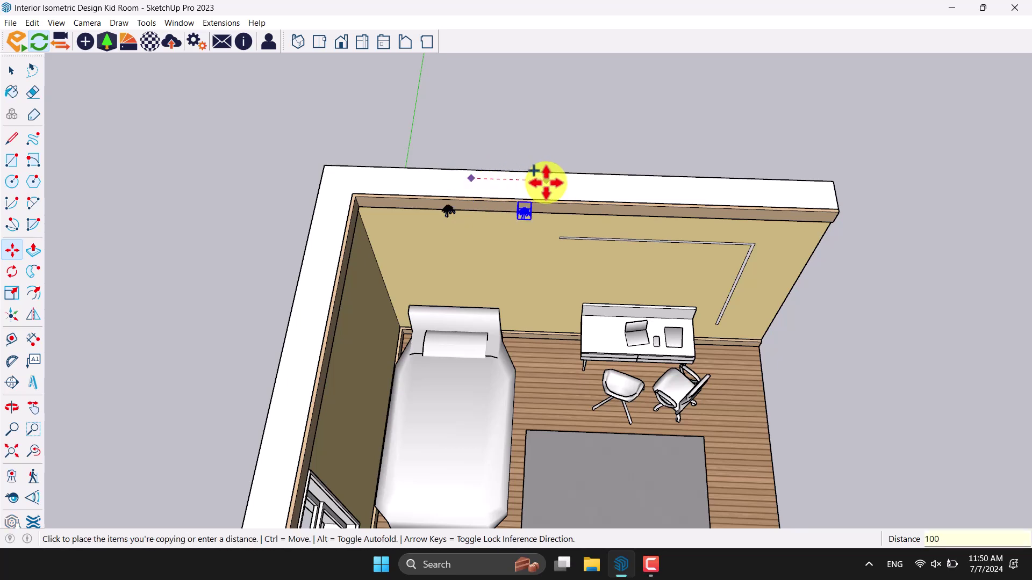
key(Return)
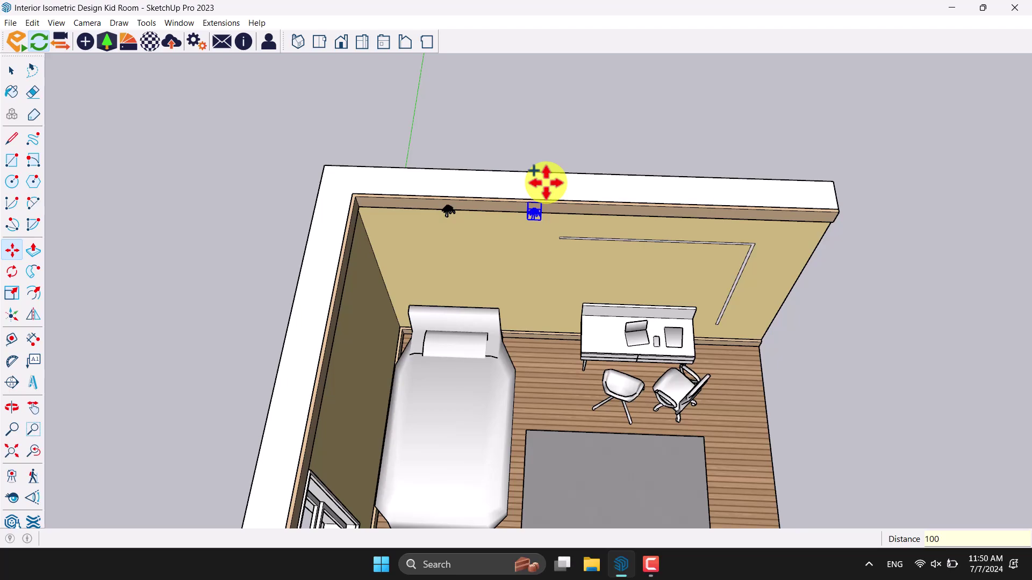
text(4x)
key(Return)
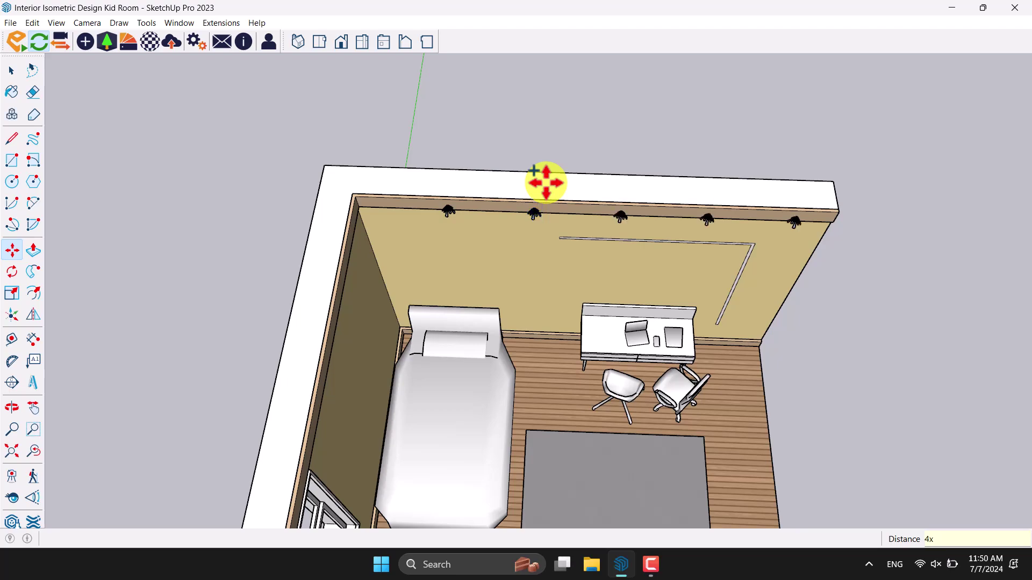
- Select the five lights along the headboard wall, leaving the room group out of the selection
key(space)
middle_drag(542, 285, 594, 98)
scroll(634, 201, up, 3)
middle_drag(638, 203, 654, 178)
drag(799, 138, 386, 192)
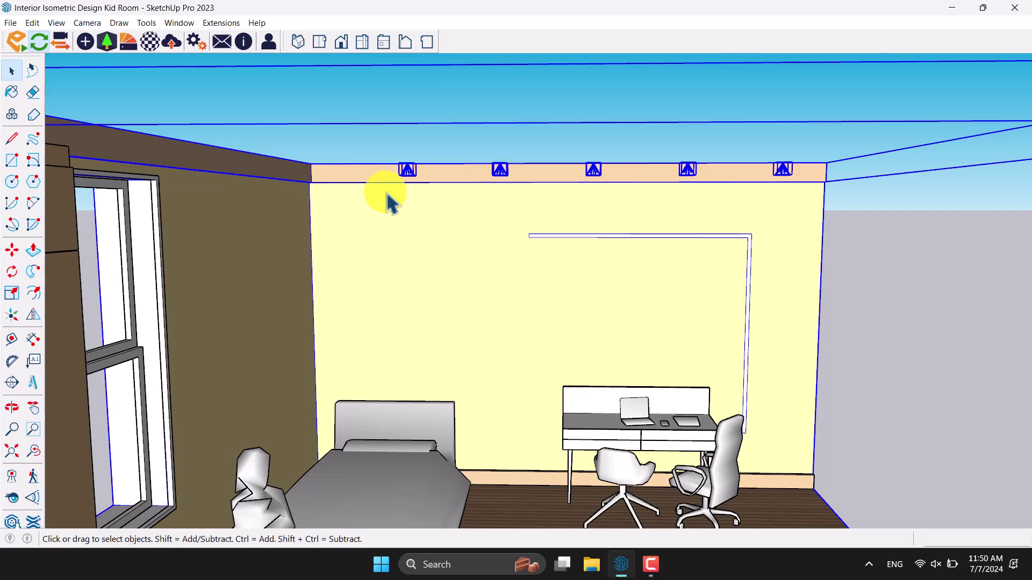
shift+click(365, 183)
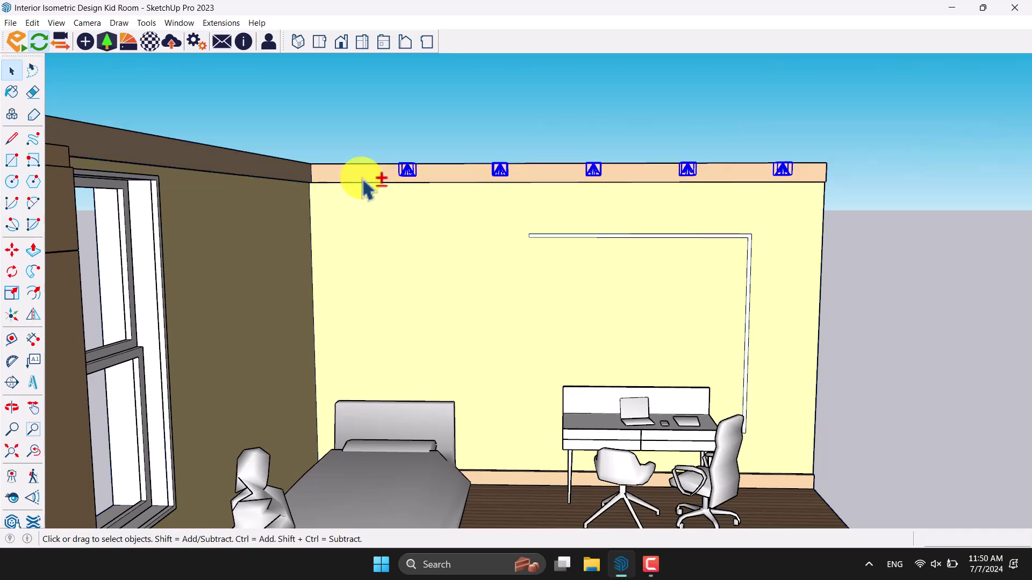
- Move the five selected lights 100 cm away from the headboard wall toward the middle of the room
key(o)
drag(725, 156, 279, 345)
key(space)
scroll(539, 203, down, 5)
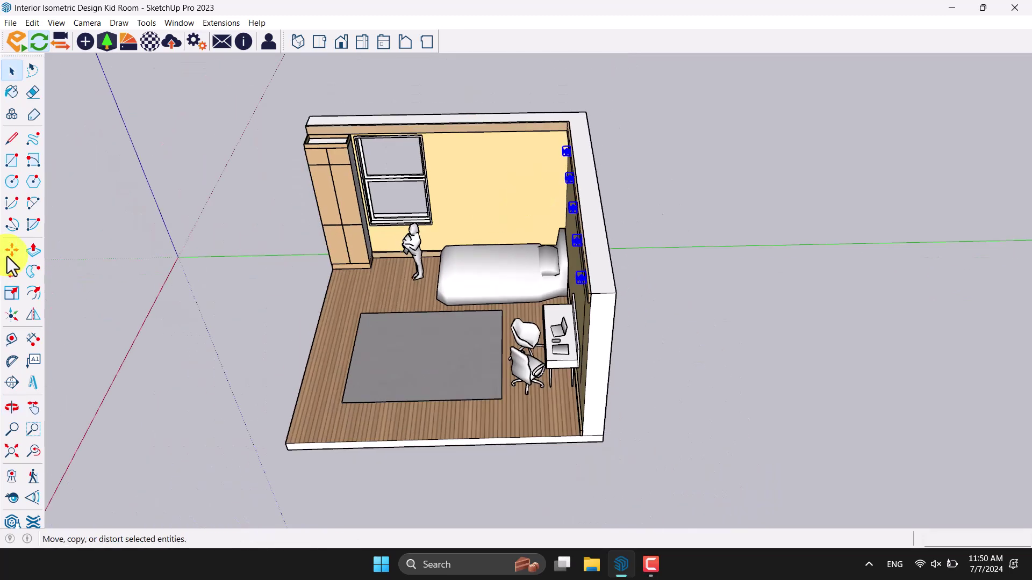
click(12, 249)
scroll(516, 430, up, 3)
click(591, 433)
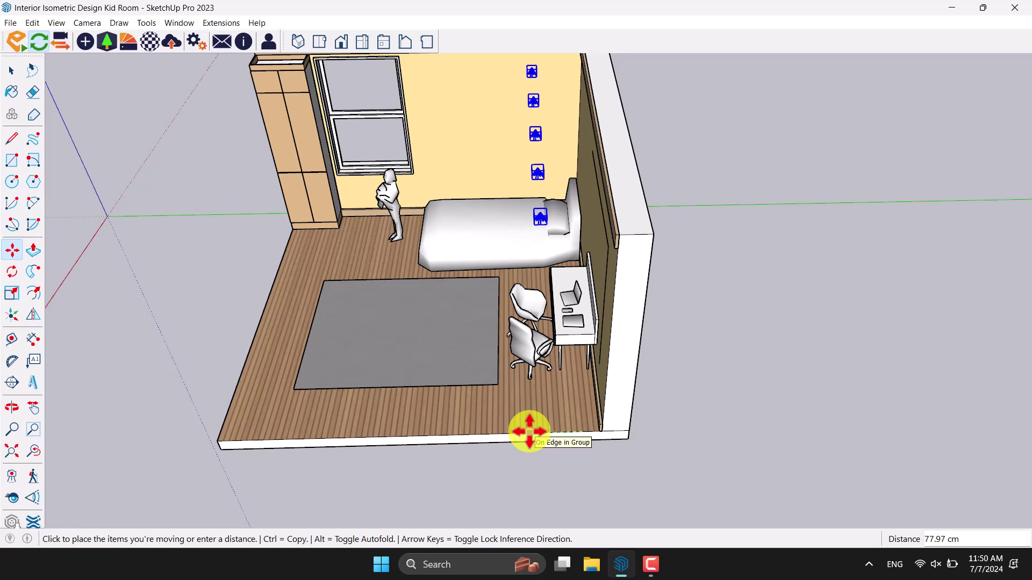
text(100)
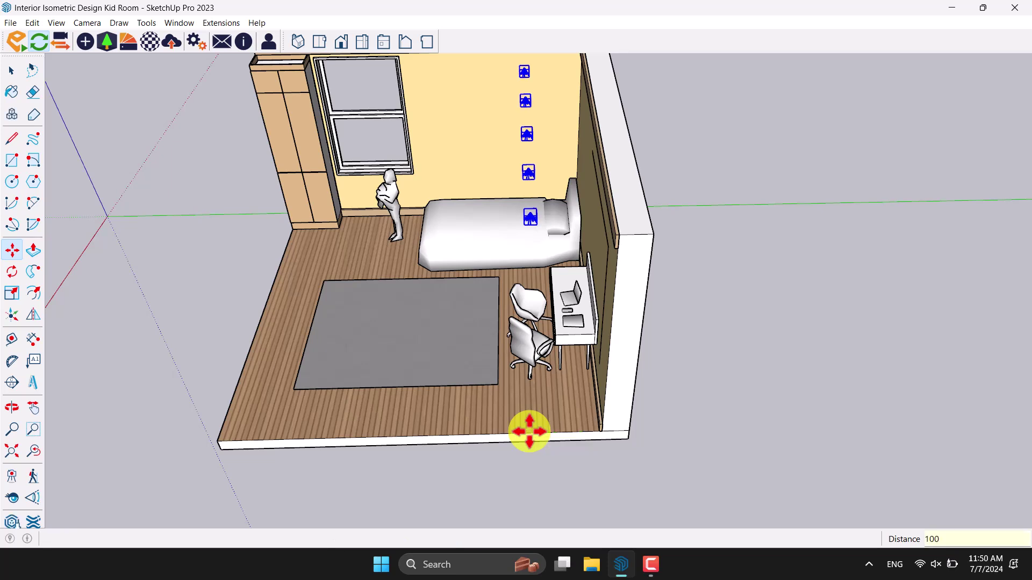
- Adjust the row of lights' move distance, trying 120 cm and 200 cm before setting it to 150 cm
text(120)
key(Return)
text(200)
key(Return)
text(150)
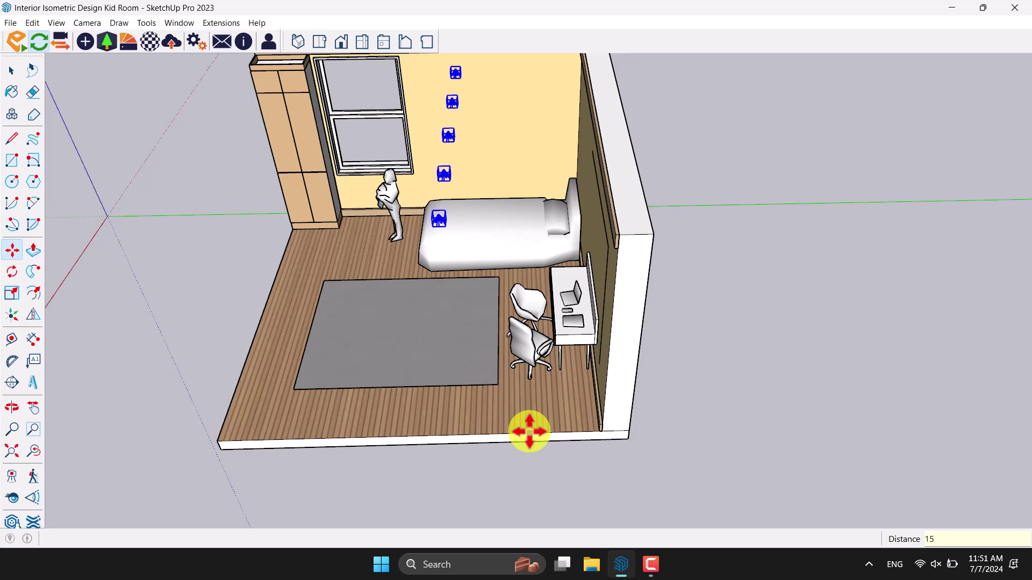
key(Return)
scroll(529, 432, down, 4)
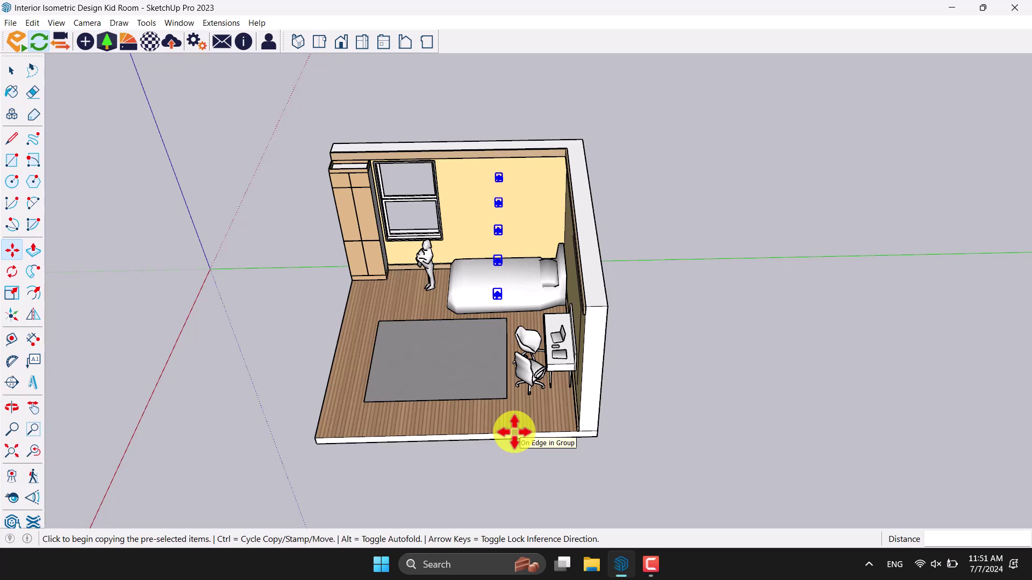
- Copy the selected row of five lights away from the headboard wall at 100 cm spacing to make three additional rows
click(515, 431)
text(100)
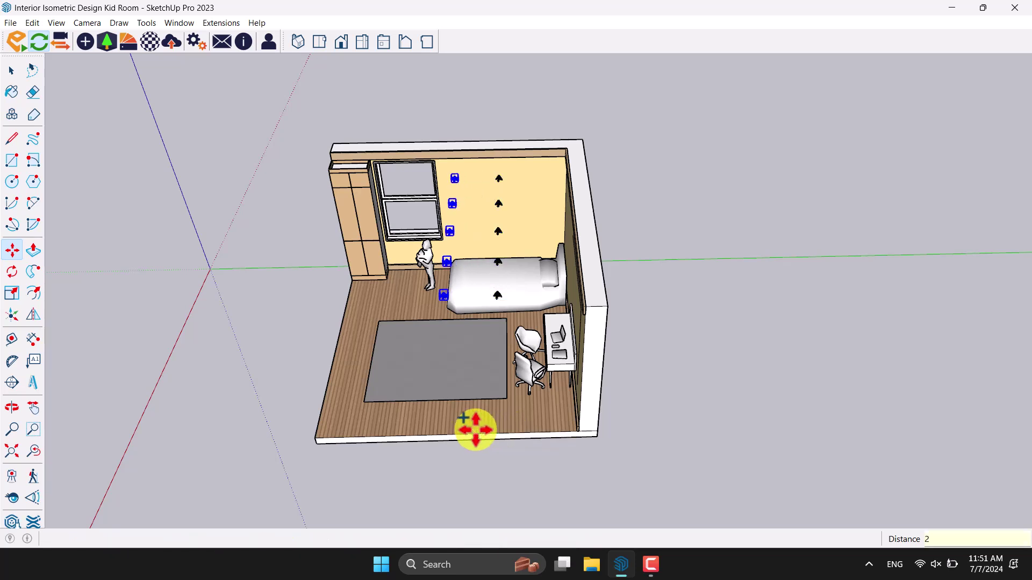
text(2x)
key(Return)
middle_drag(476, 430, 532, 371)
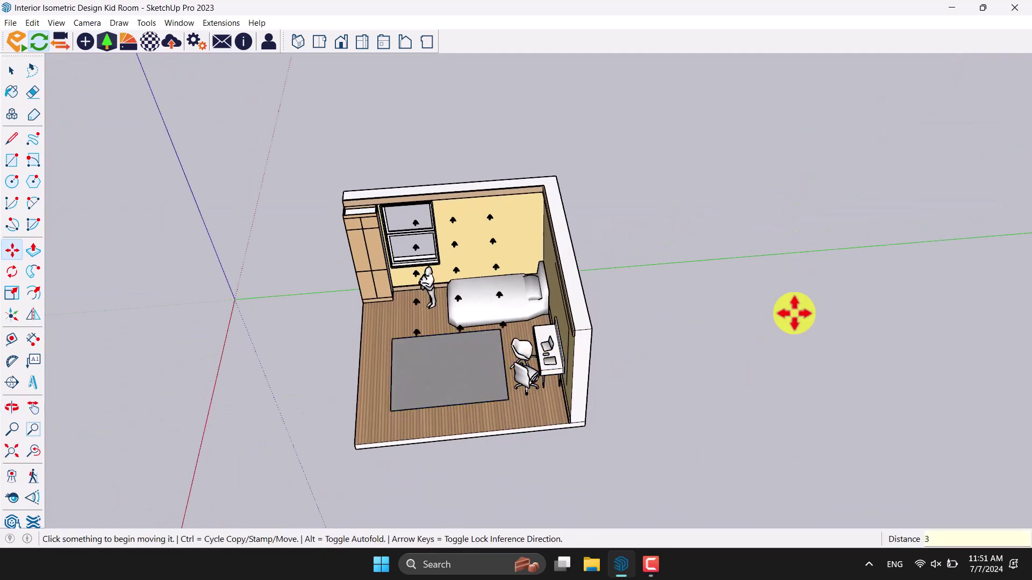
key(Return)
middle_drag(794, 314, 843, 195)
key(space)
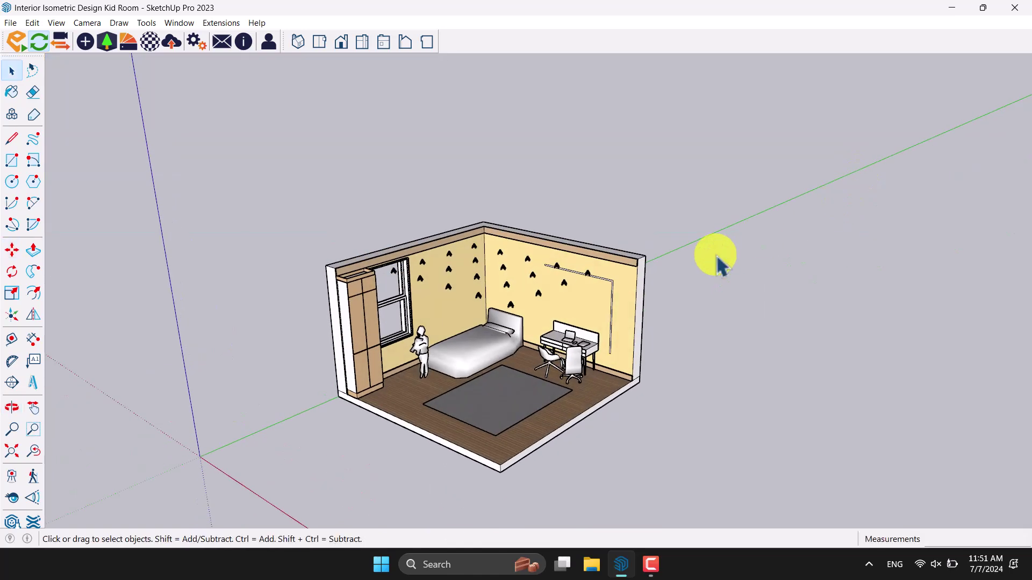
- Select the entire room with its furniture and all ceiling lights, and make them a single group
scroll(687, 161, down, 3)
drag(737, 131, 207, 484)
scroll(581, 272, up, 3)
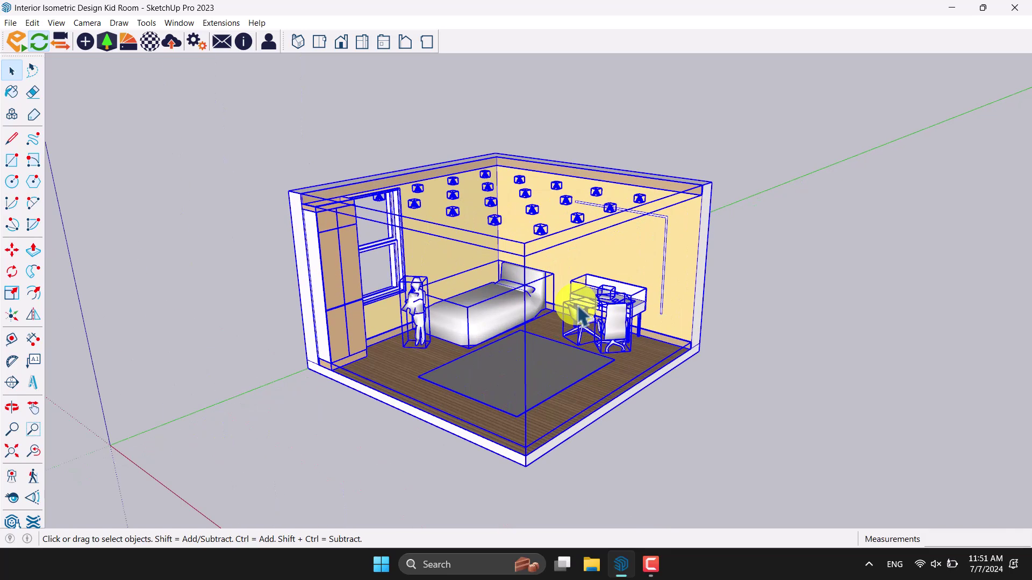
right_click(535, 306)
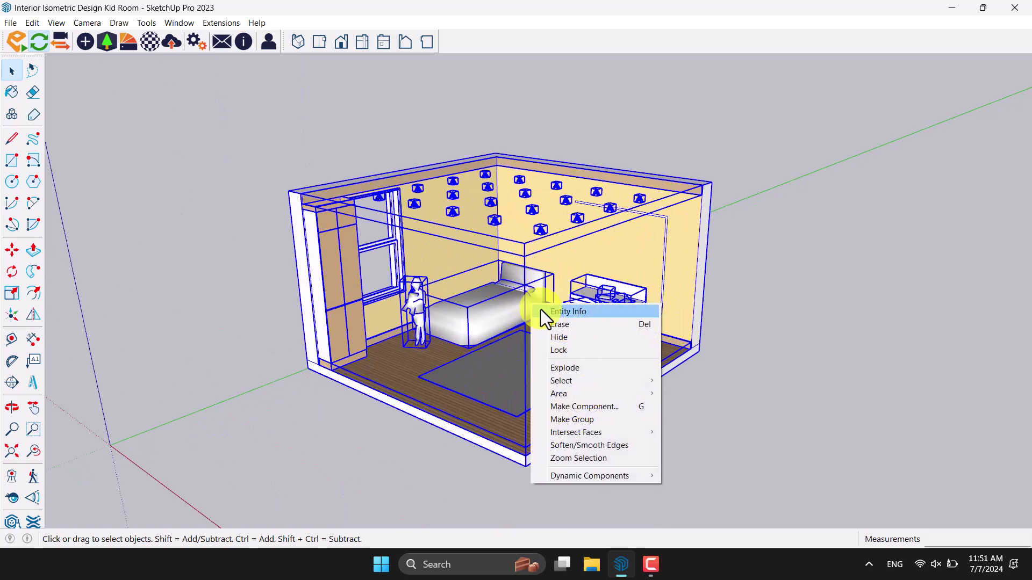
click(601, 419)
click(772, 397)
- Draw a square ground plane starting at the origin, entering 30000 x 30000 cm and then reducing its dimensions
scroll(587, 261, down, 5)
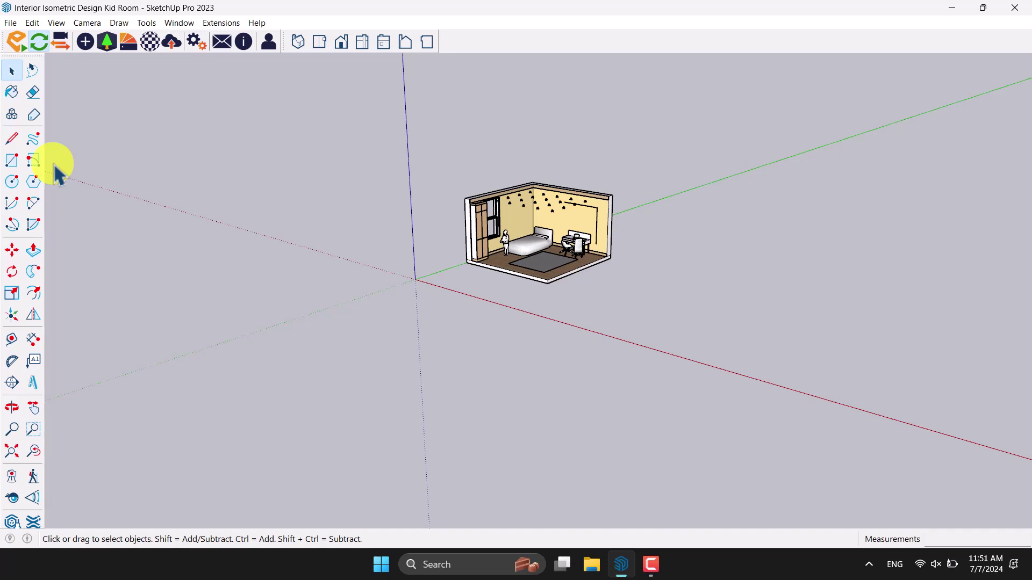
middle_drag(603, 269, 584, 338)
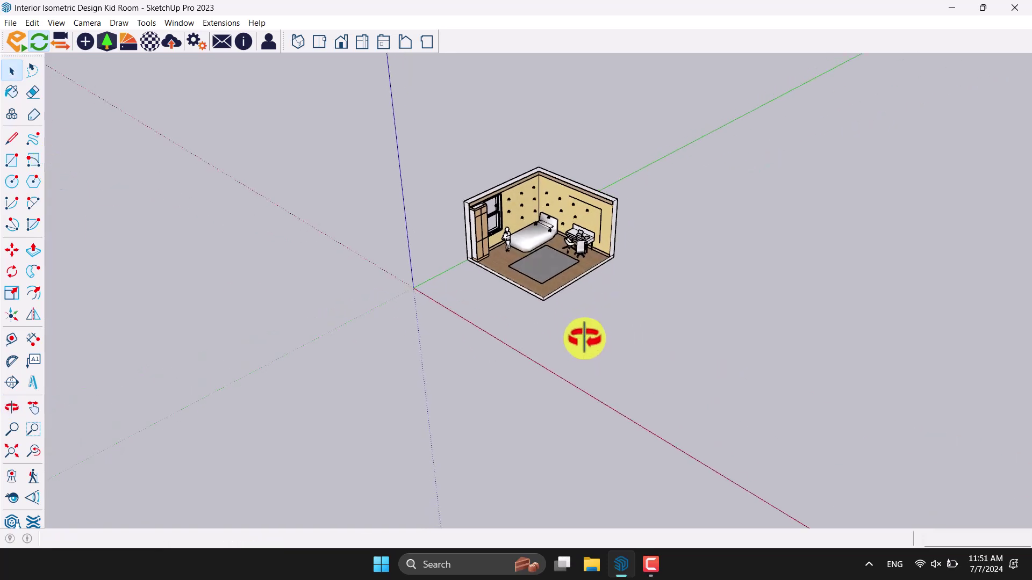
click(13, 160)
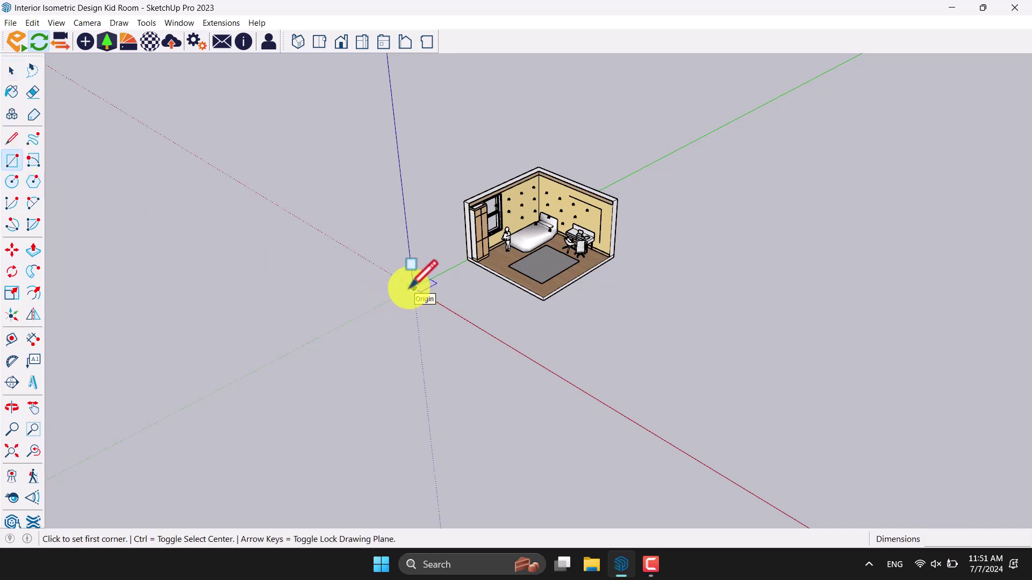
click(412, 287)
scroll(412, 288, down, 3)
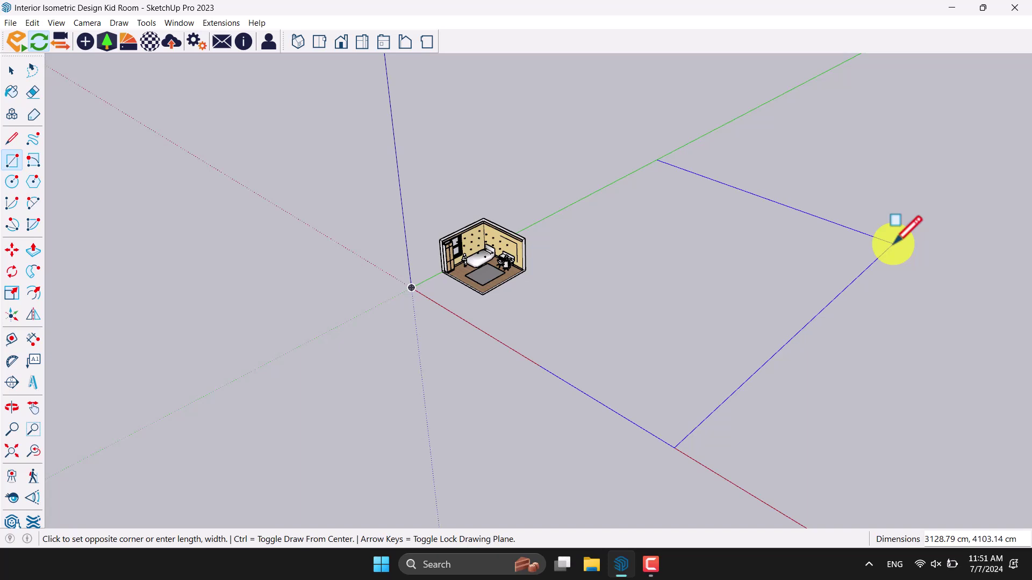
text(0000, 30000)
key(Return)
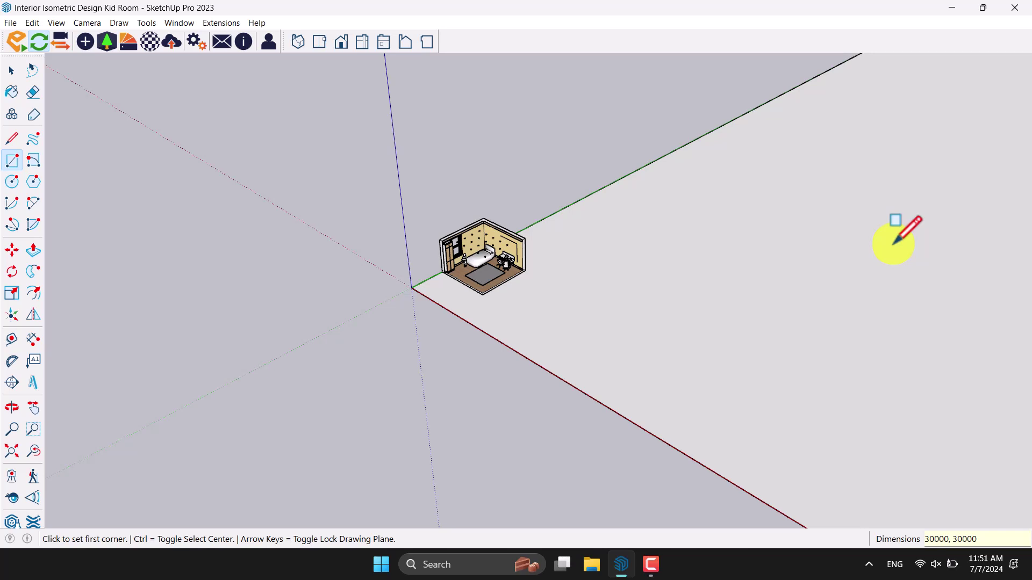
scroll(235, 299, down, 2)
scroll(235, 298, up, 1)
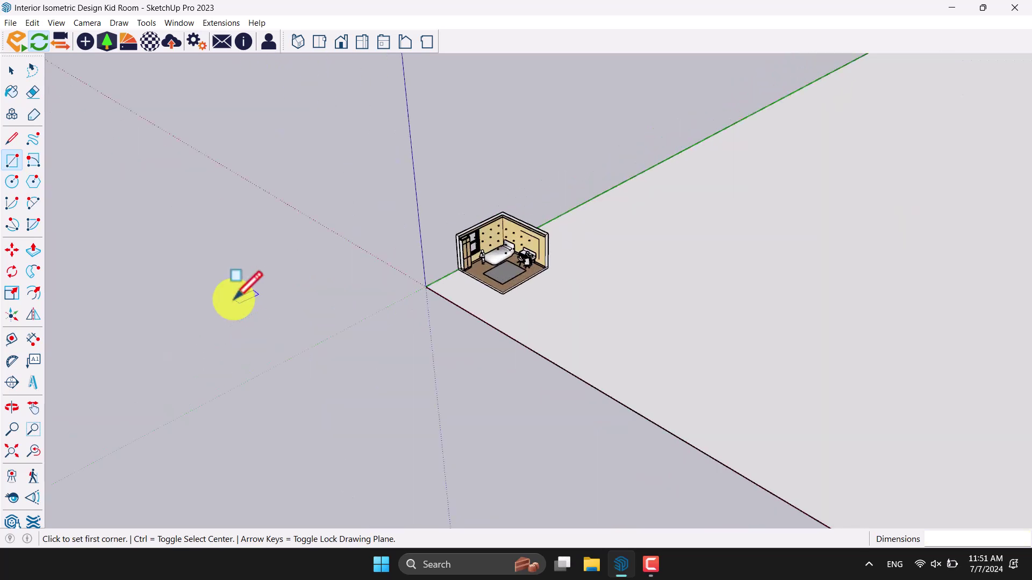
text(0000)
key(Return)
- Move the room group so its outer bottom corner beside the wardrobe sits on the origin at the ground plane's corner
scroll(596, 333, up, 2)
key(space)
click(460, 204)
click(12, 250)
scroll(304, 243, up, 2)
scroll(394, 203, up, 3)
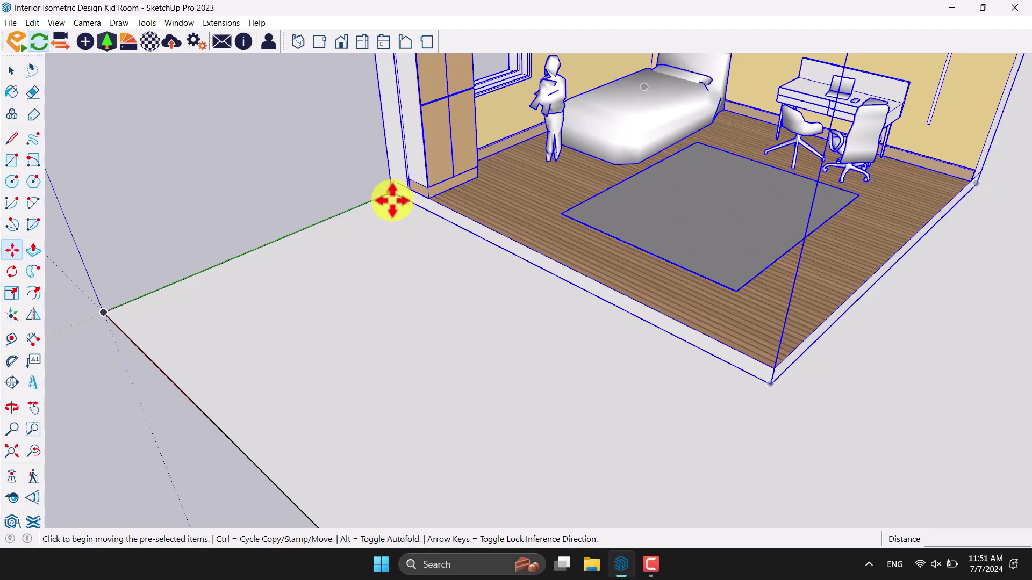
click(394, 203)
click(104, 313)
- Move the room group 1200 cm along the red axis to the middle of the ground plane's edge
scroll(343, 184, down, 5)
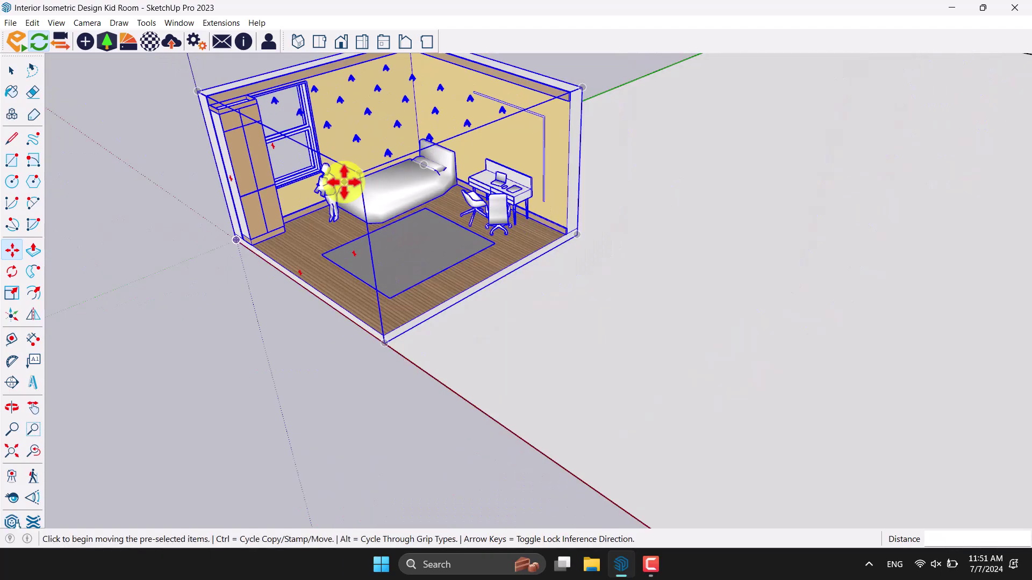
middle_drag(344, 214, 422, 388)
scroll(414, 379, up, 2)
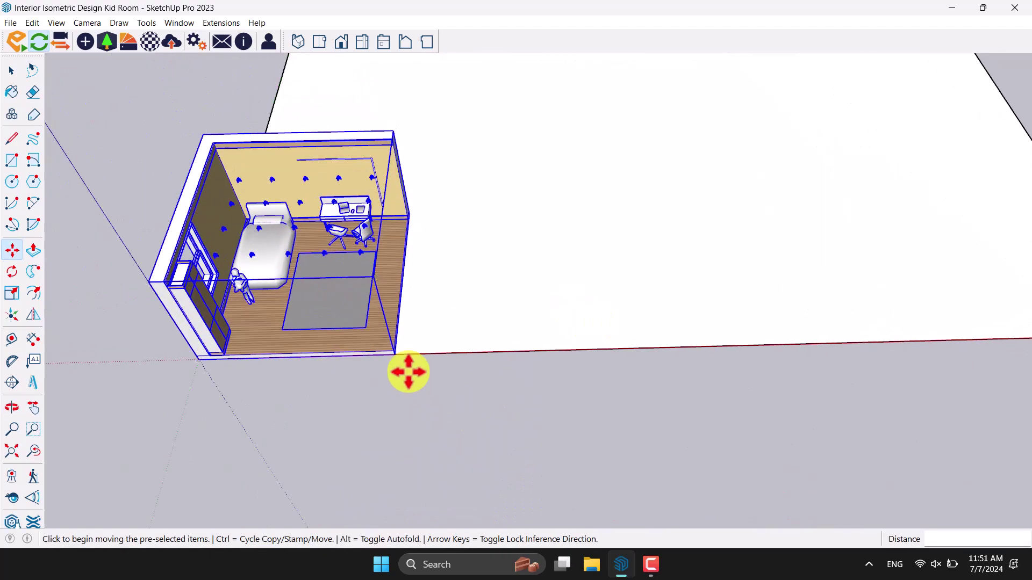
click(389, 352)
scroll(333, 324, down, 2)
scroll(333, 324, down, 2)
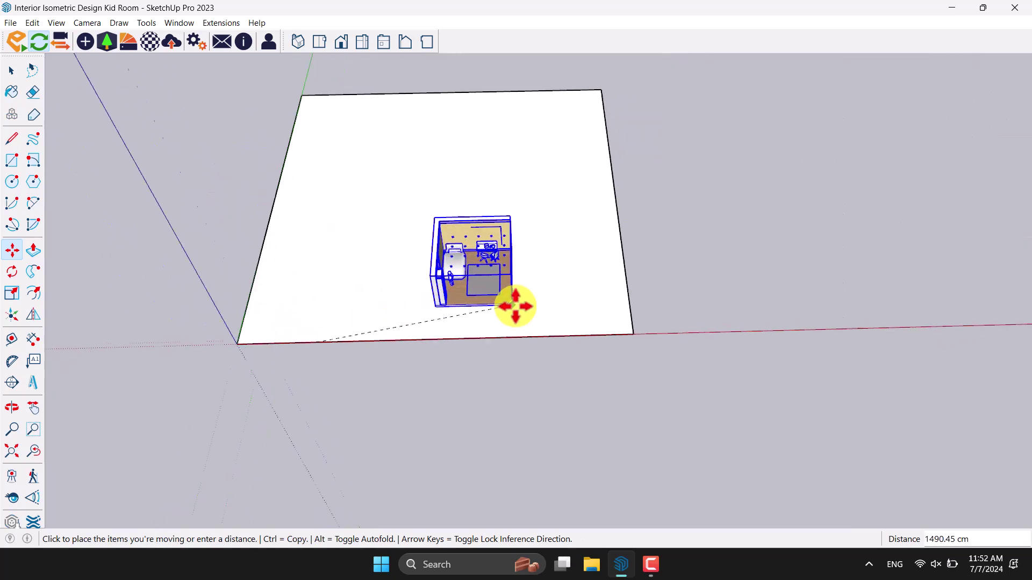
scroll(618, 333, up, 3)
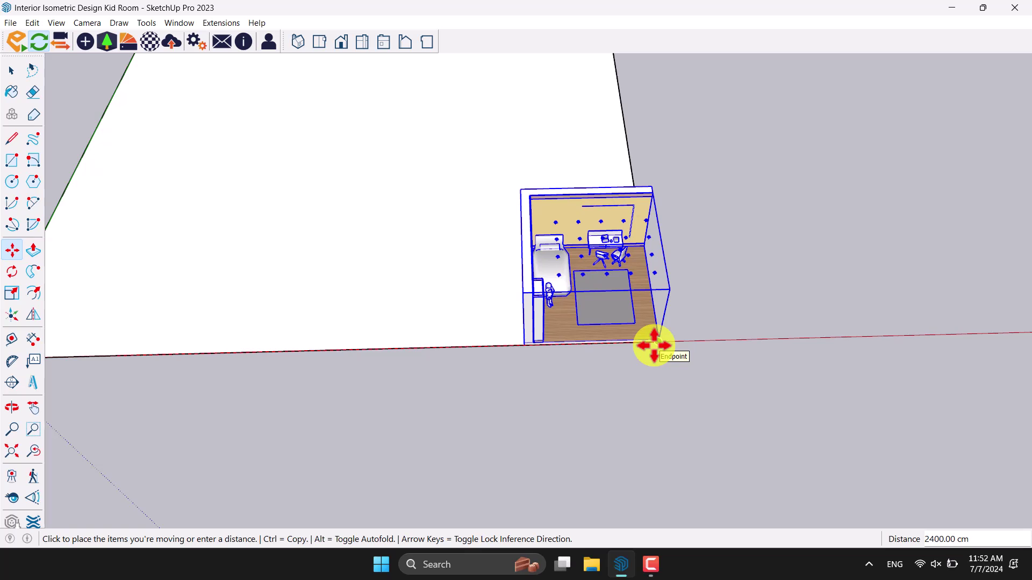
text(120)
key(Return)
- Move the room group 1200 cm along the green axis to centre it on the ground plane, and clear the selection
middle_drag(666, 346, 195, 283)
scroll(487, 284, up, 3)
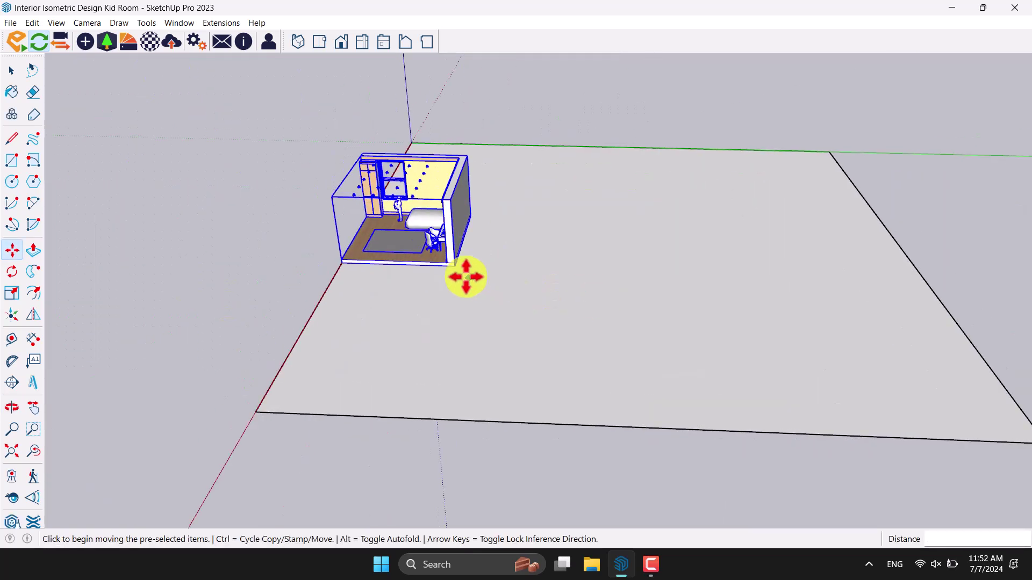
scroll(473, 277, up, 2)
click(462, 263)
scroll(460, 264, down, 3)
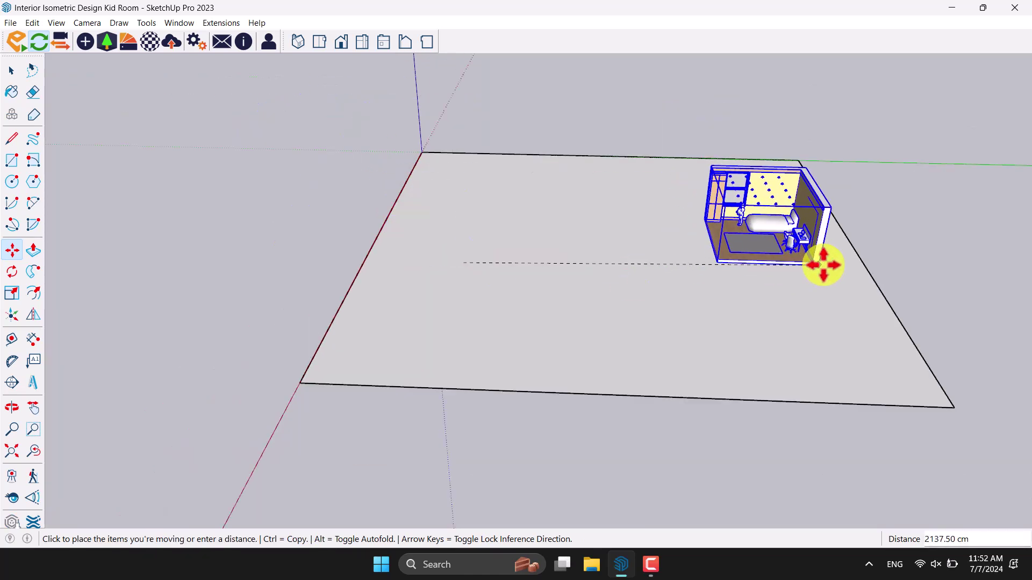
text(1200)
key(Return)
key(space)
middle_drag(847, 282, 586, 277)
click(664, 358)
- Thicken the ground plane into a slab by extruding it 40 cm downward with Push/Pull
middle_drag(664, 359, 627, 334)
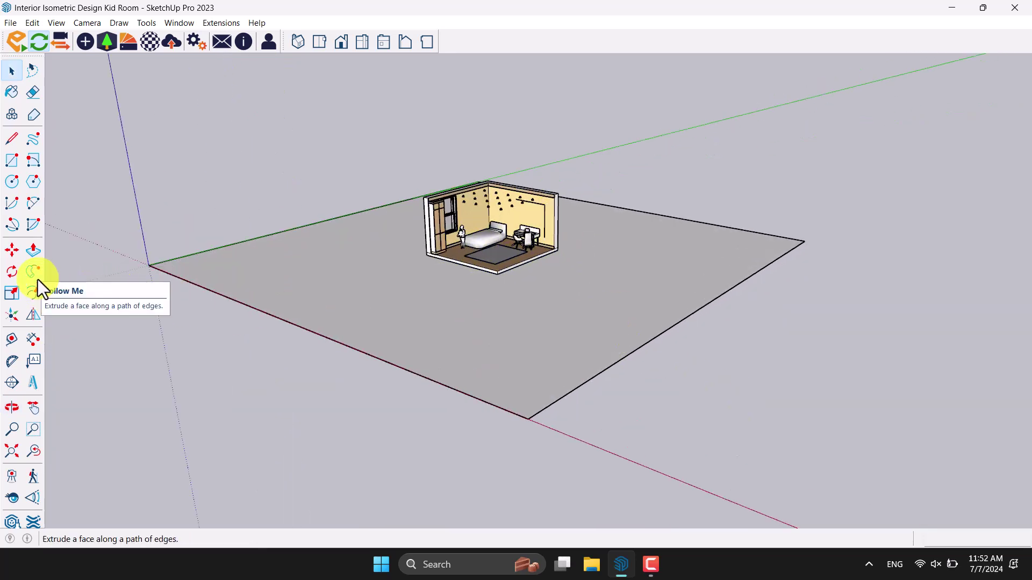
click(34, 257)
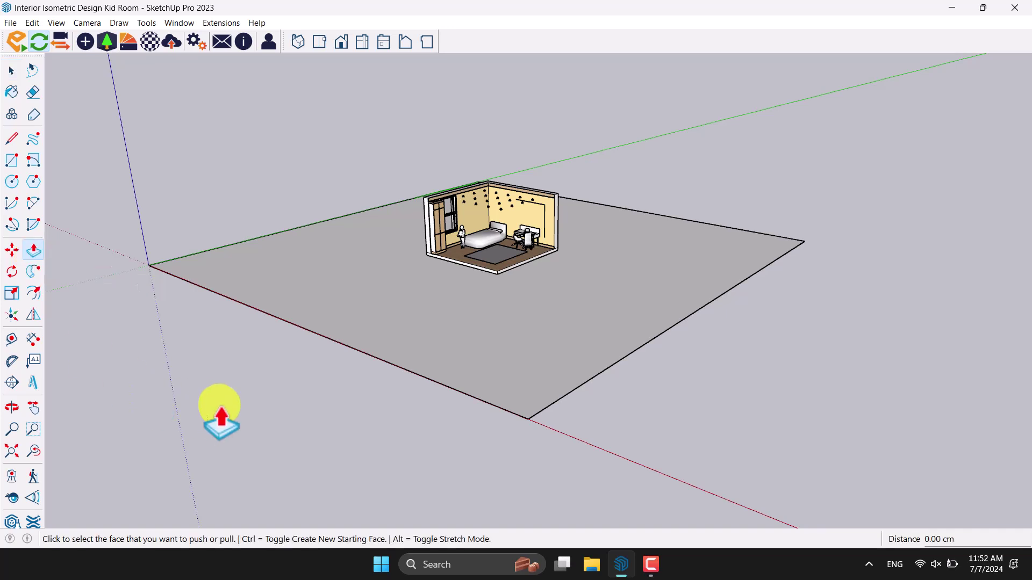
click(538, 388)
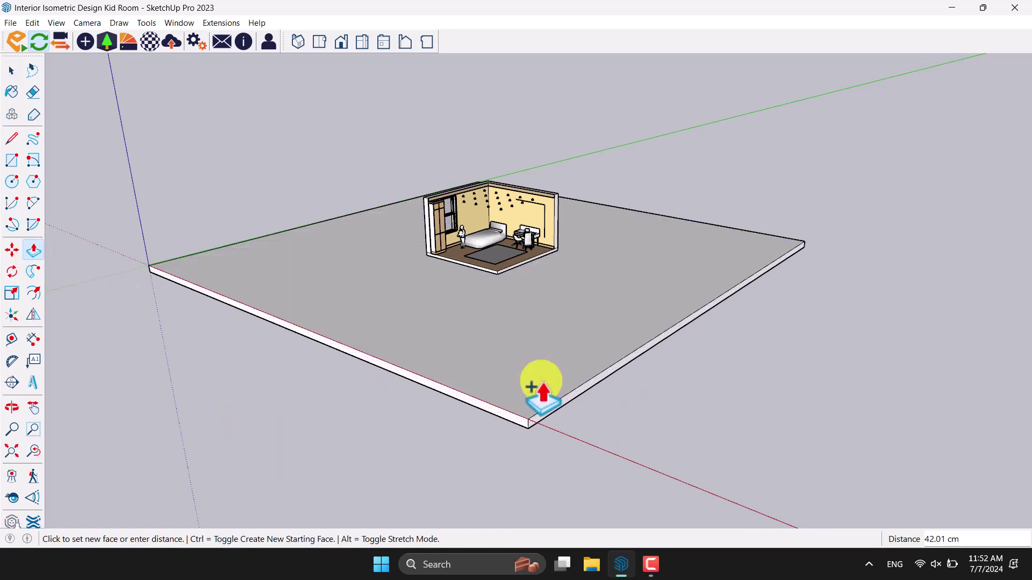
text(4)
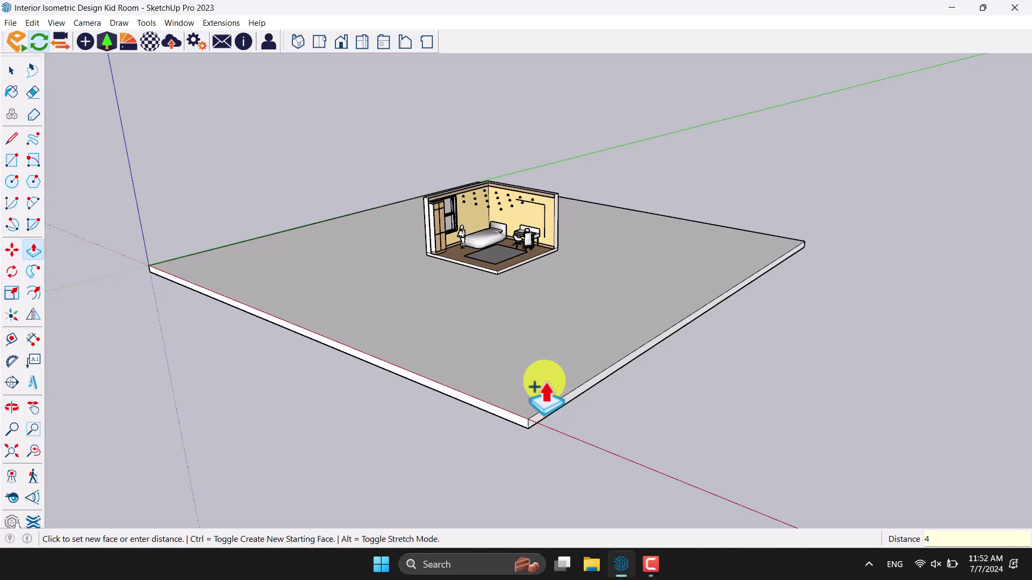
text(0)
key(Return)
key(space)
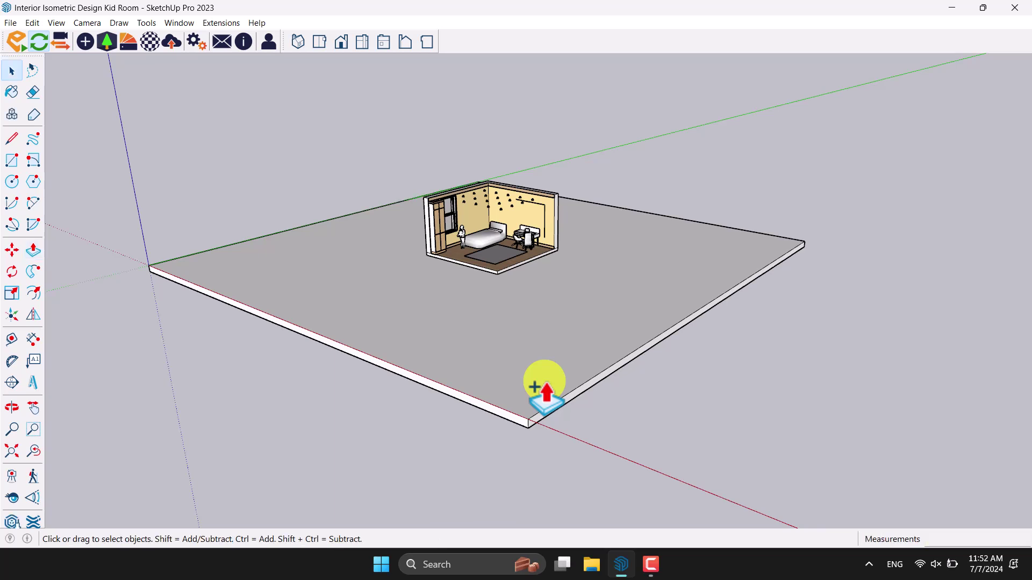
- Offset the outline of the ground slab's top face 60 cm inward
middle_drag(544, 382, 534, 426)
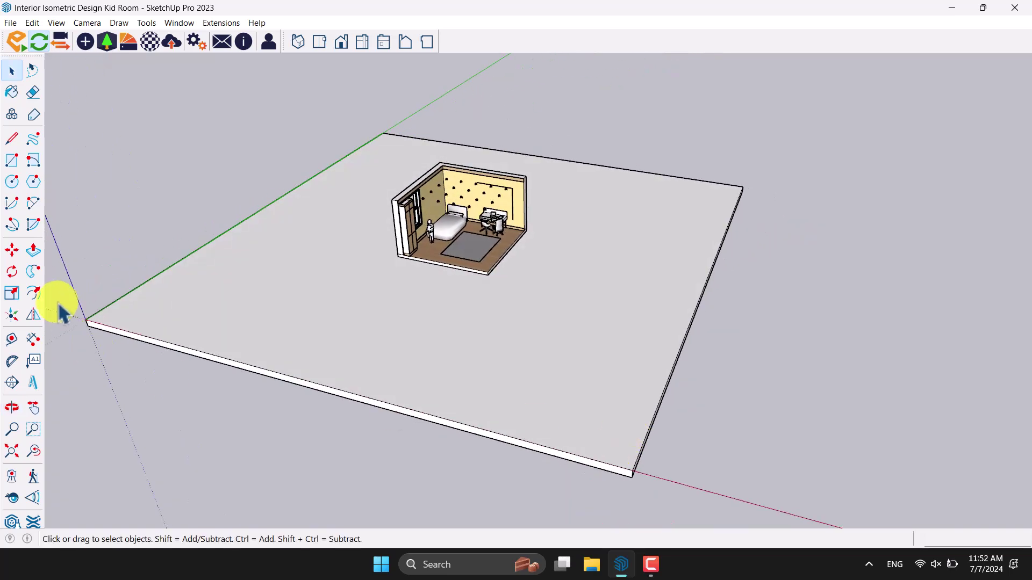
click(35, 294)
click(192, 315)
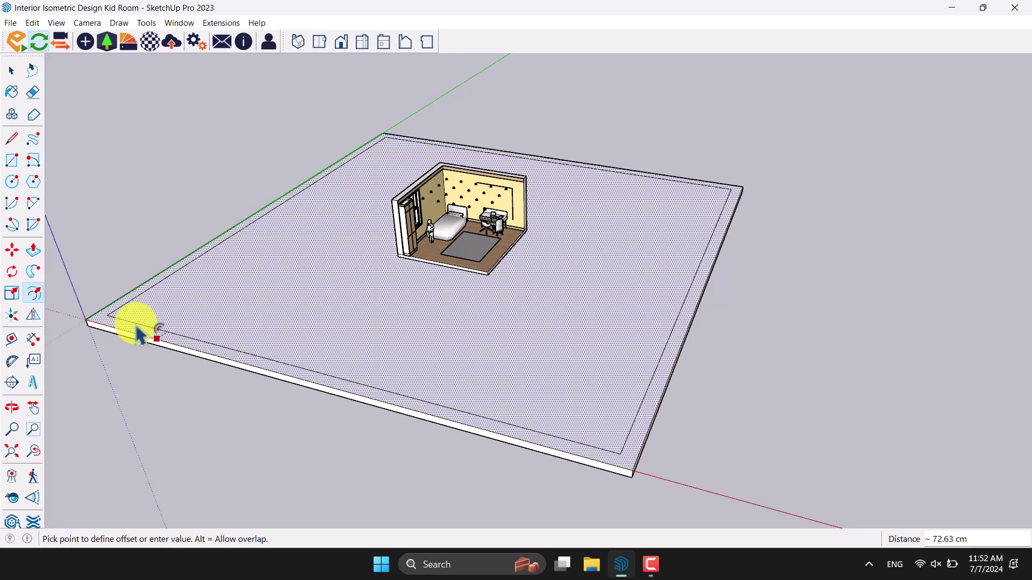
click(138, 332)
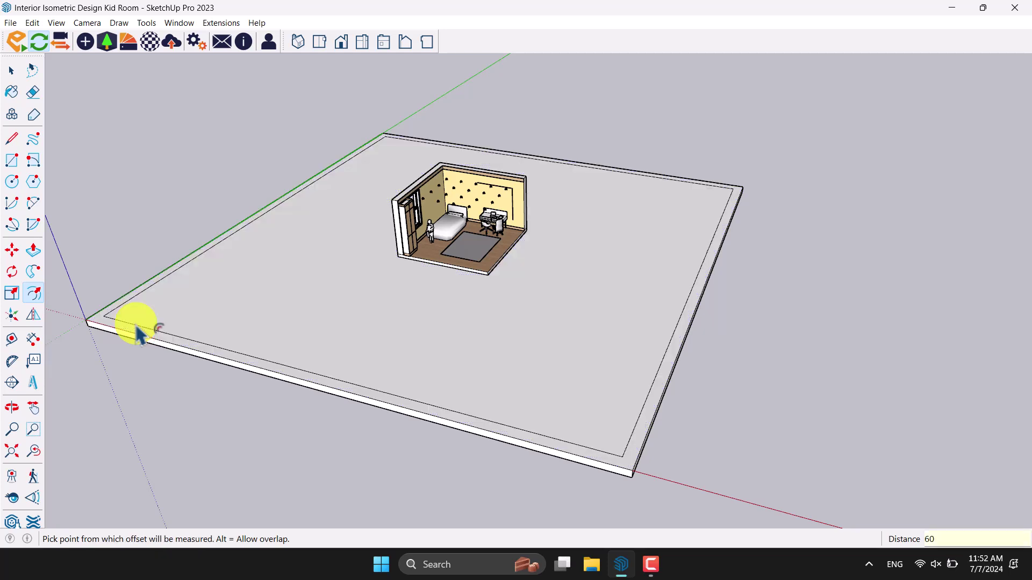
key(space)
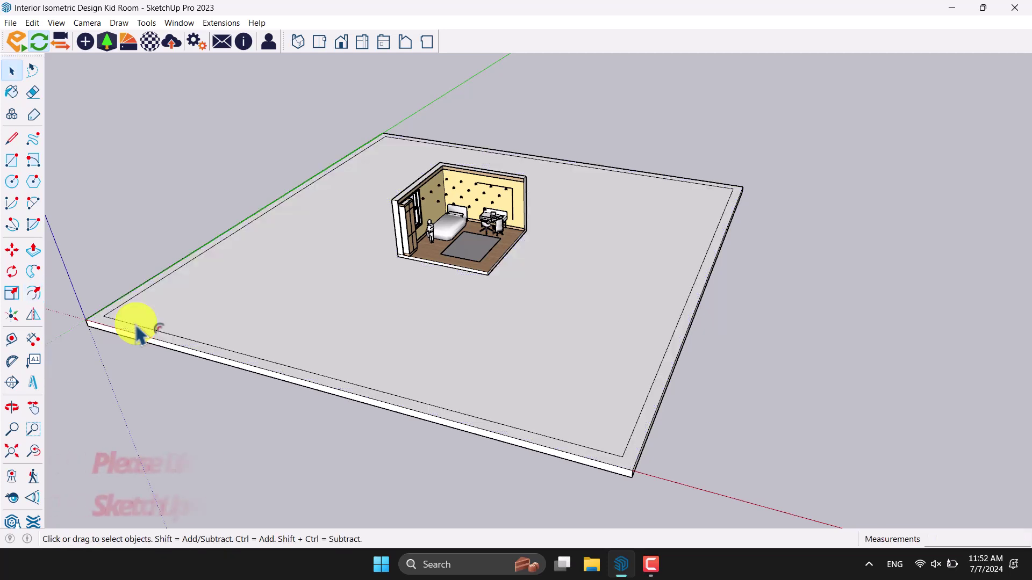
- Push/Pull the border strip of the ground slab up 1400 cm to form walls around the room
click(37, 254)
click(89, 323)
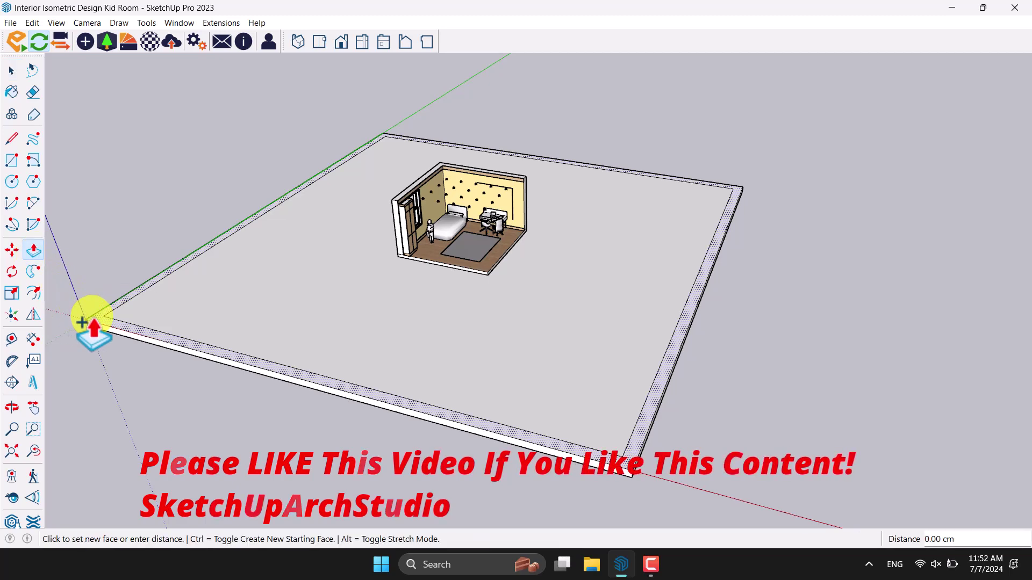
middle_drag(88, 208, 340, 172)
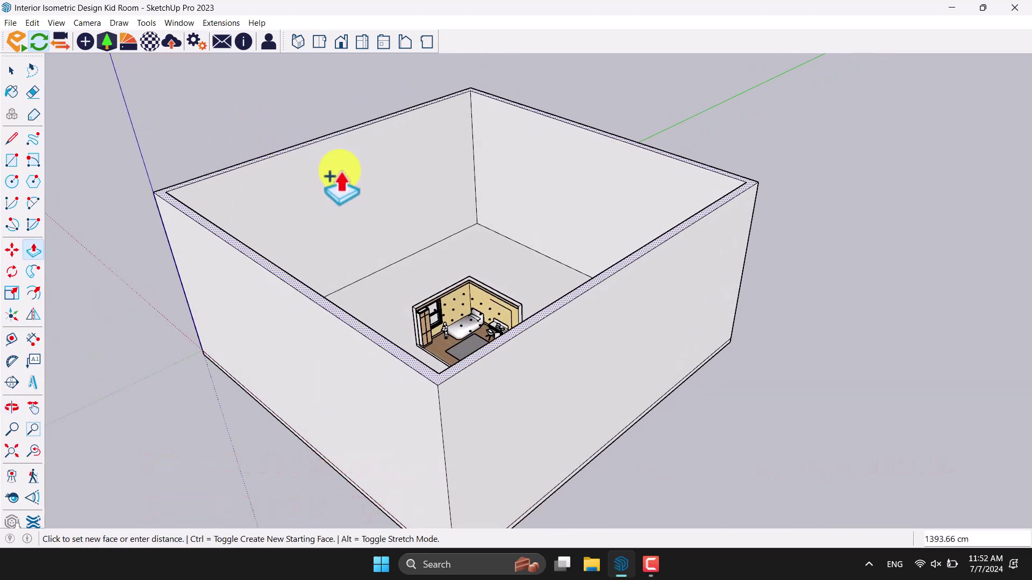
text(1400)
key(Return)
- Adjust the extrusion height of the surrounding walls, trying 10000 cm before setting it to 1500 cm
text(10000)
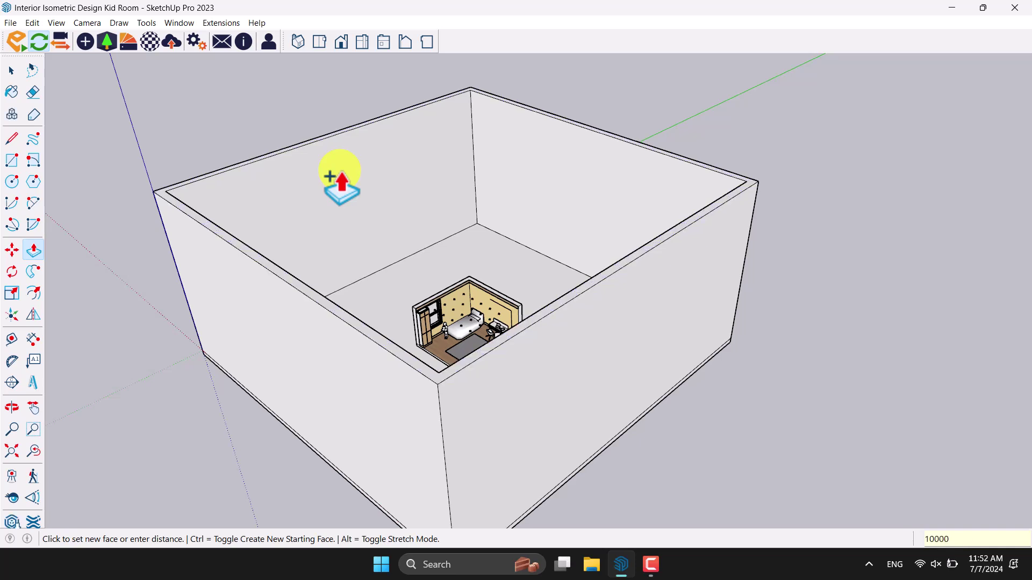
key(Return)
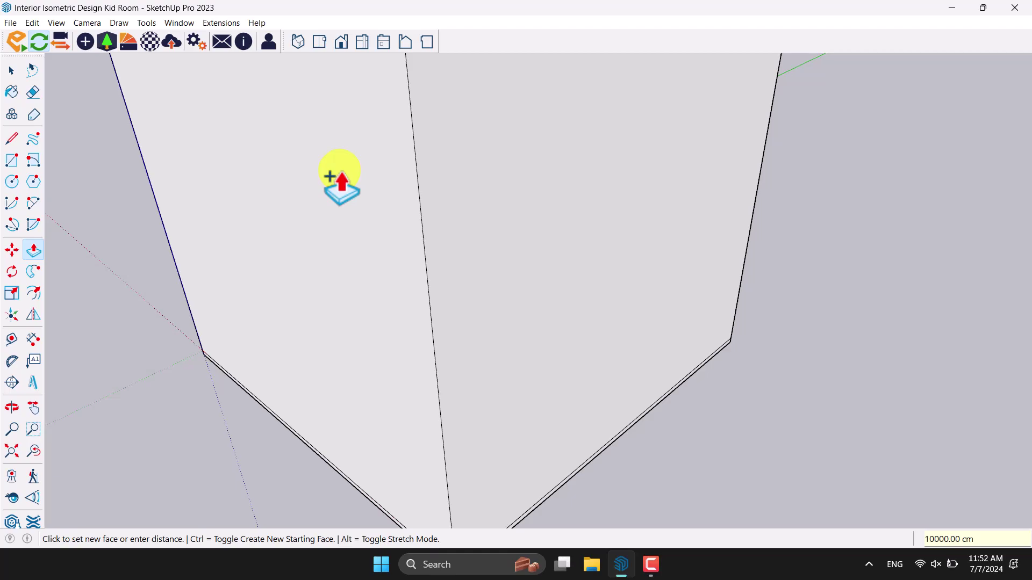
key(shift+z)
middle_drag(322, 185, 369, 212)
text(p15)
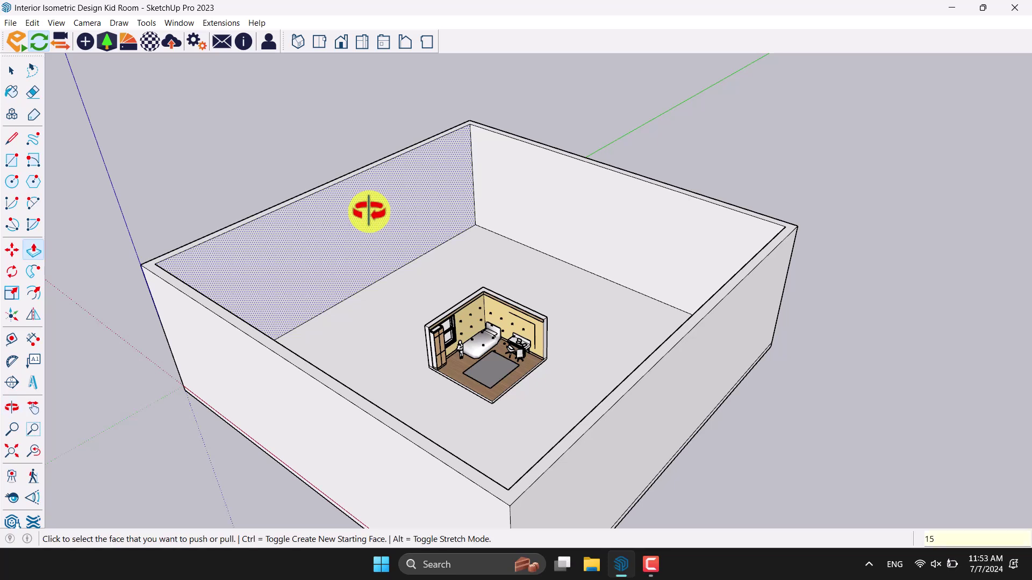
key(Return)
key(space)
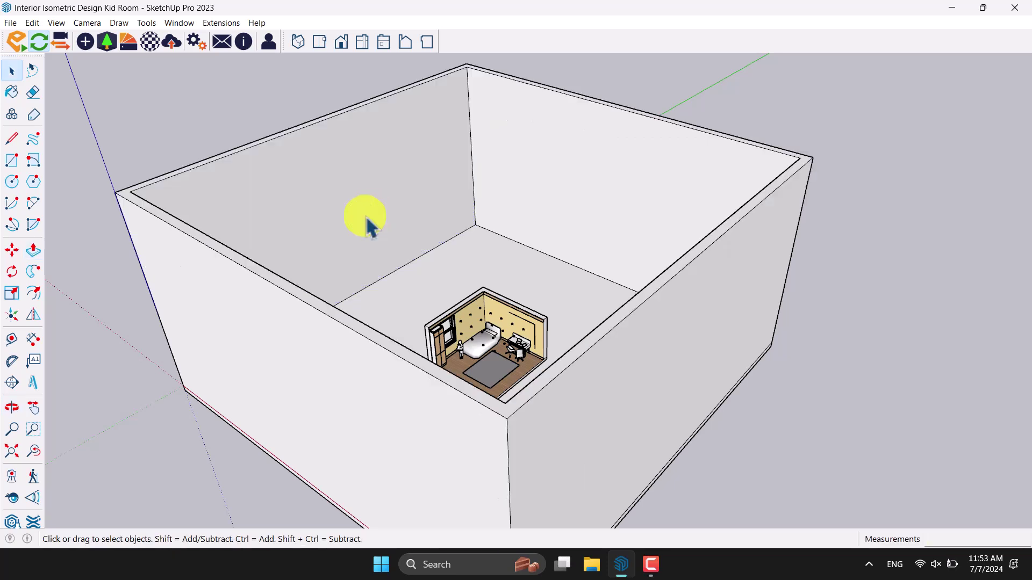
- Draw a rectangle across the open top of the surrounding walls, between diagonally opposite wall corners, to cover the box
middle_drag(368, 212, 323, 253)
middle_drag(253, 288, 377, 369)
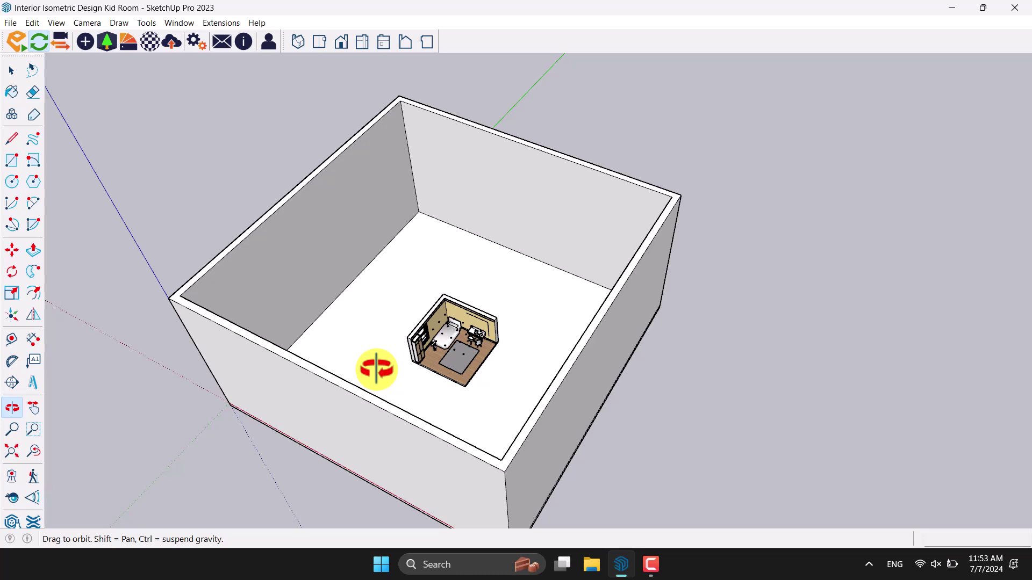
click(12, 161)
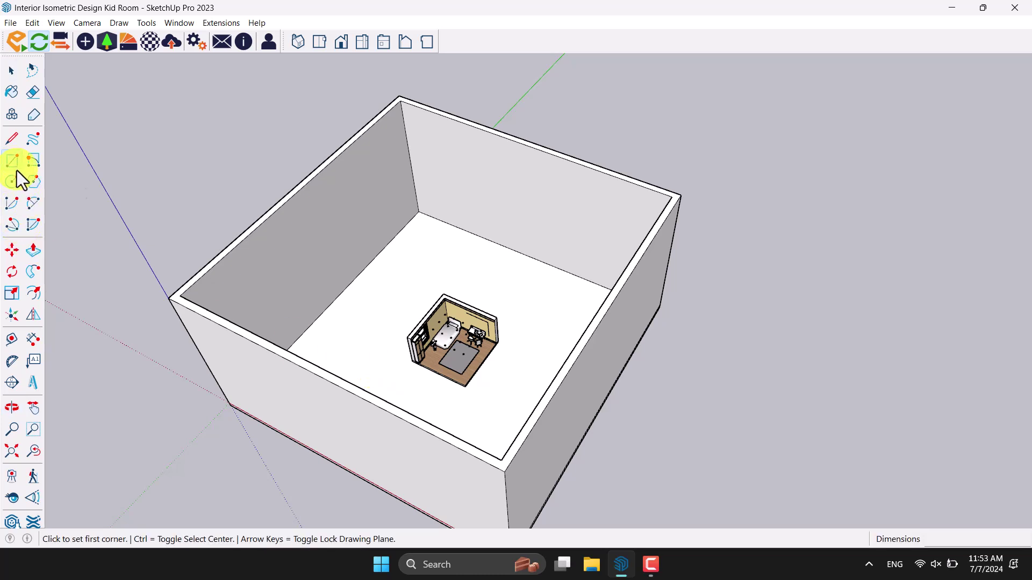
click(169, 298)
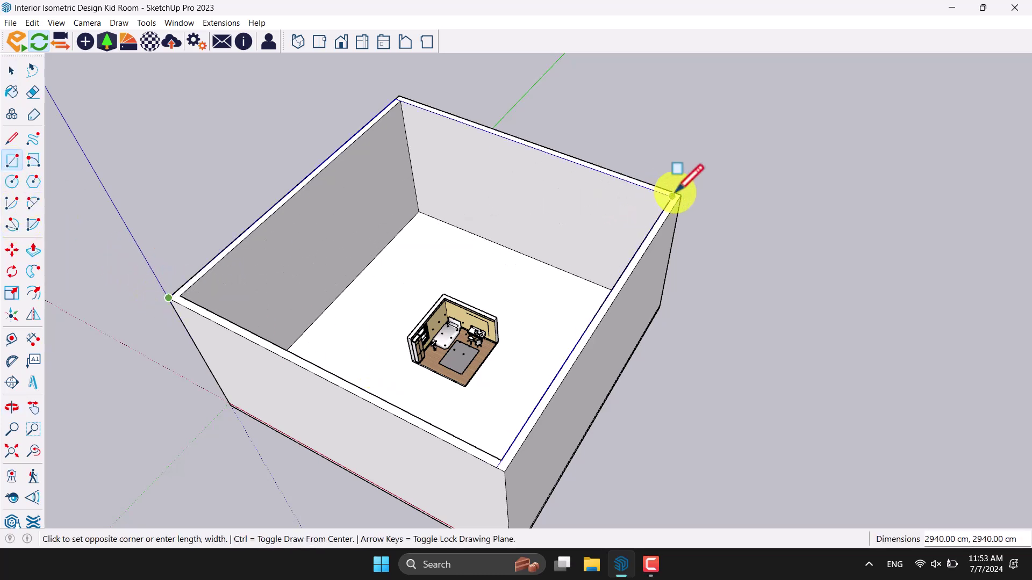
key(Escape)
middle_drag(668, 265, 633, 184)
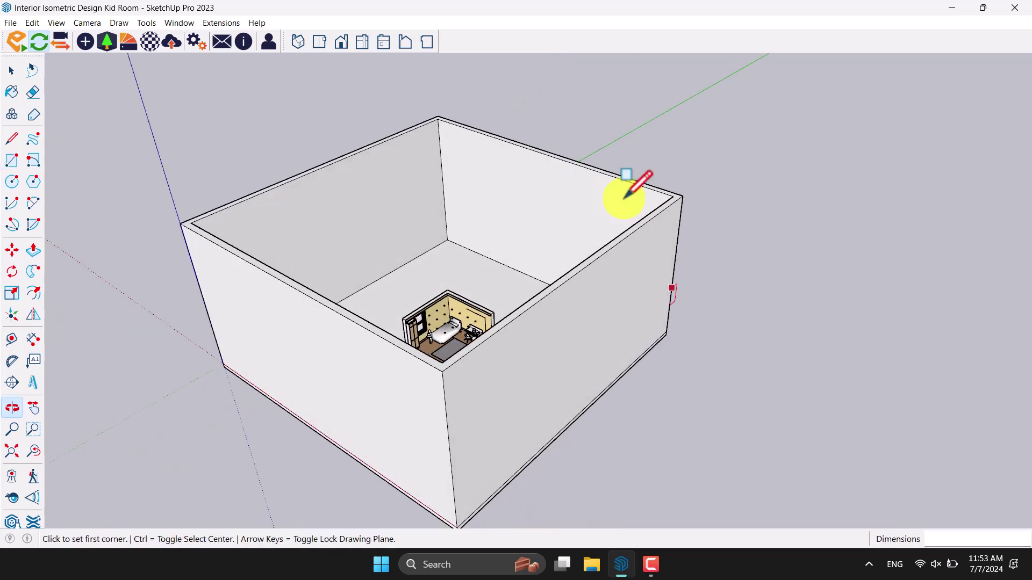
click(670, 195)
scroll(183, 223, up, 1)
click(182, 223)
key(space)
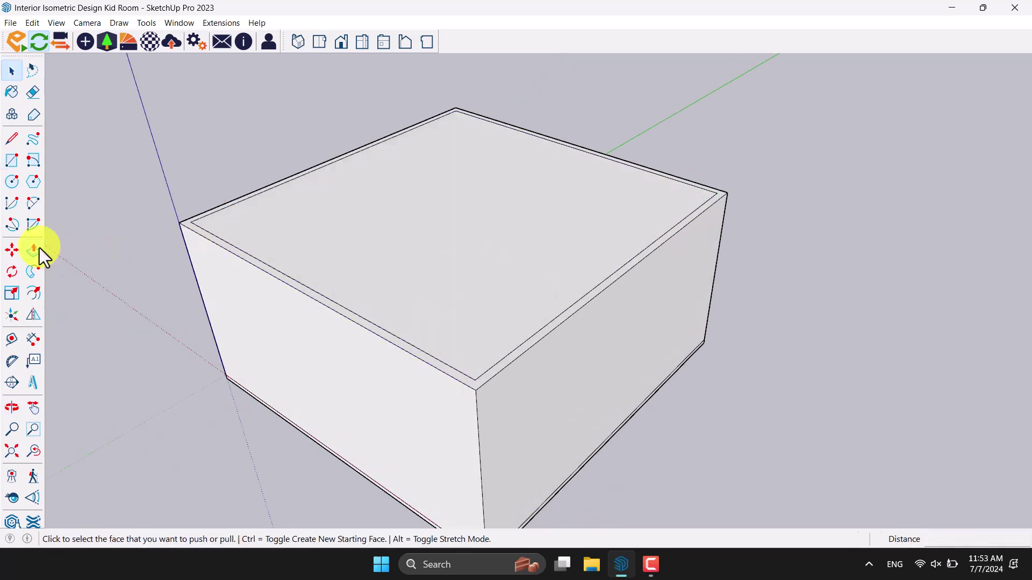
- Push/Pull the inner top face of the box up 60 cm to form a thick roof
click(33, 250)
middle_drag(424, 333, 426, 270)
click(426, 269)
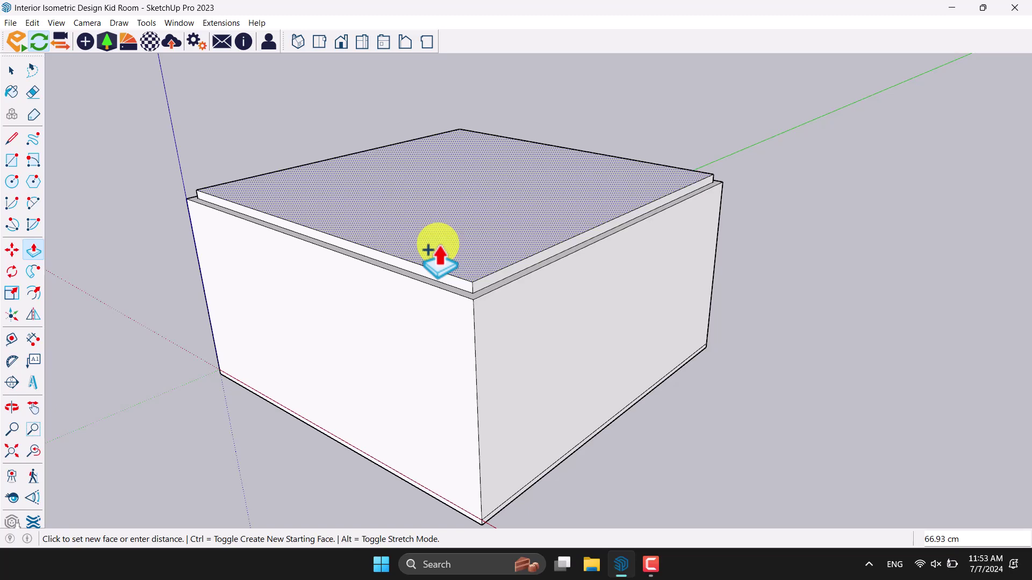
text(60)
key(Return)
key(space)
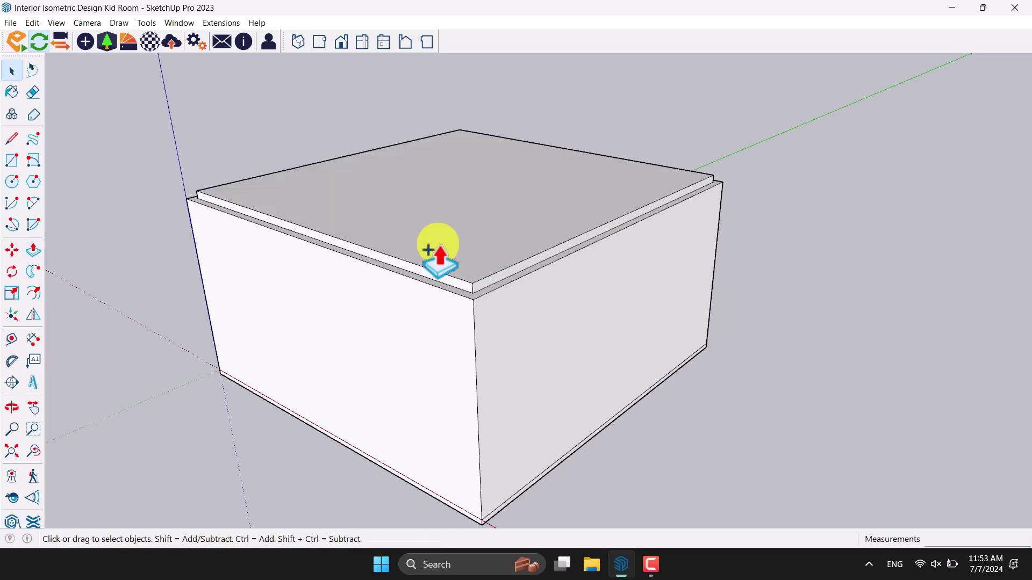
- Select all connected geometry of the box enclosure, make it a group, and clear the selection
triple_click(438, 250)
right_click(438, 252)
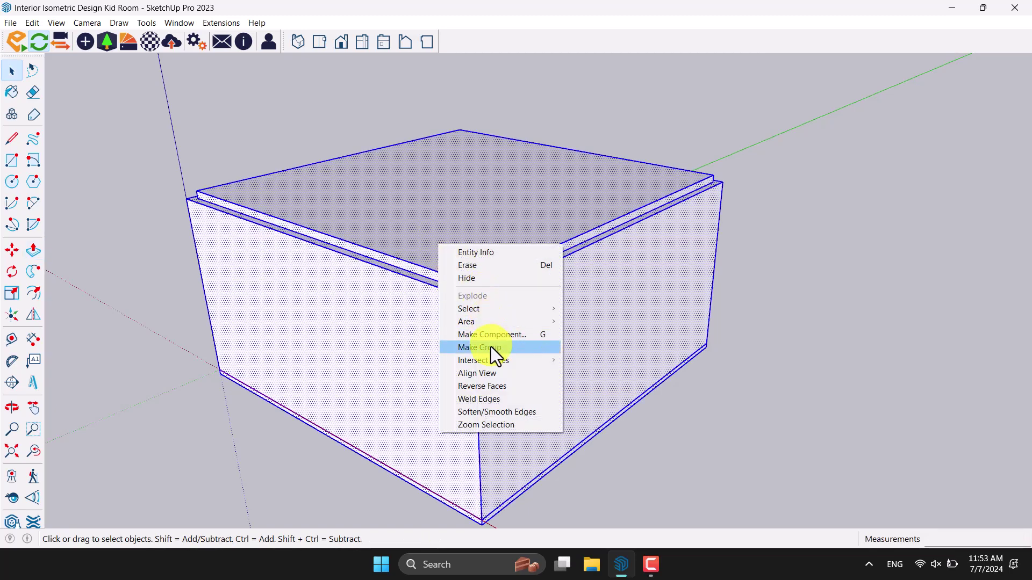
click(492, 347)
click(845, 289)
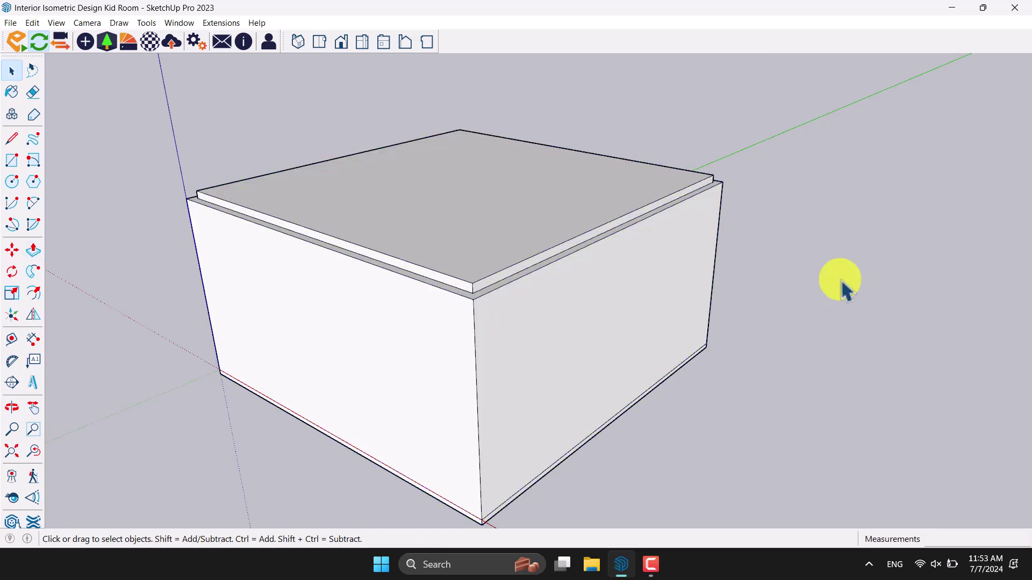
- Start Enscape in a separate window, maximize it, and bring its view inside the enclosure facing the kid's room
click(16, 41)
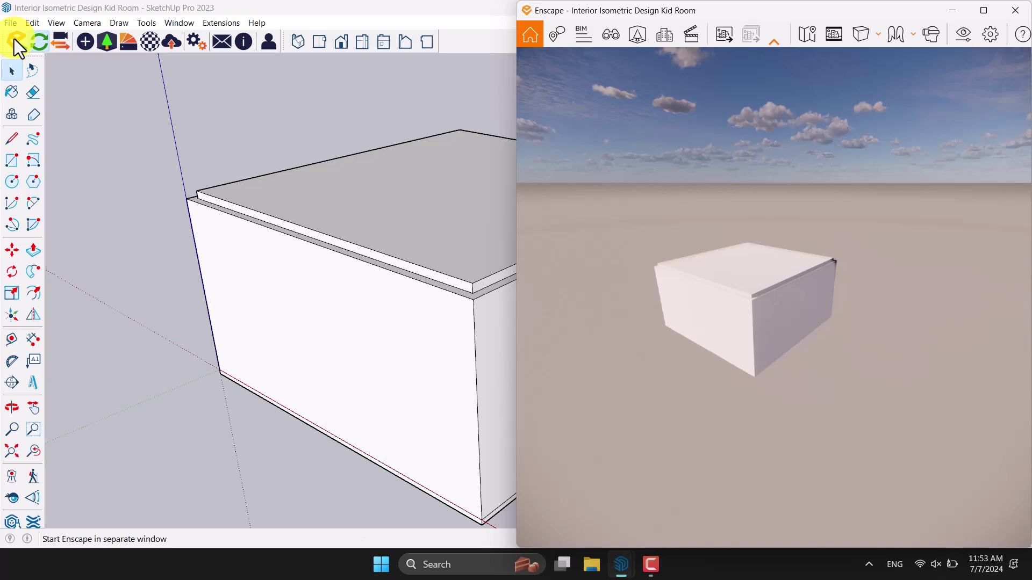
click(983, 11)
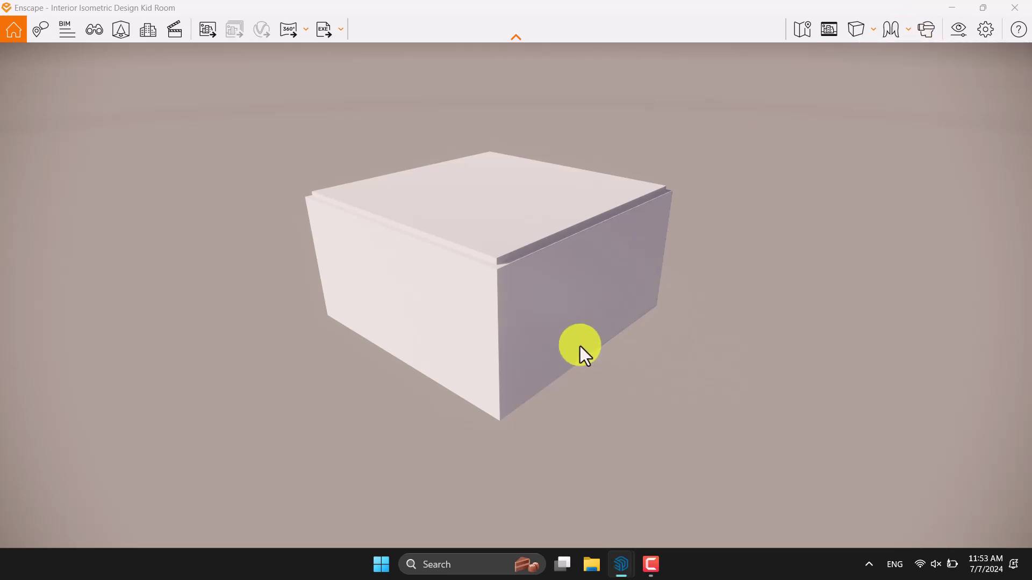
drag(537, 366, 537, 364)
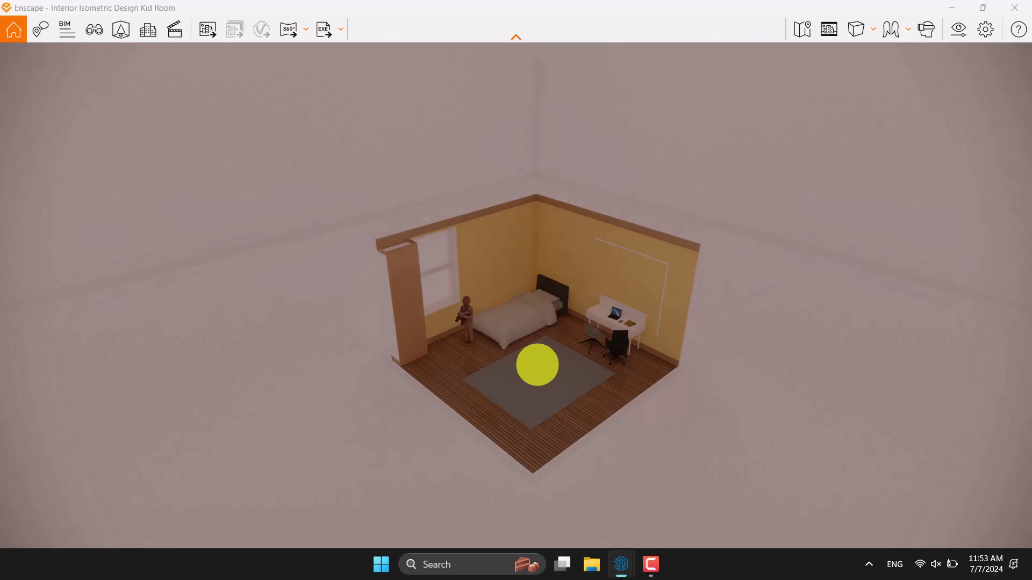
drag(538, 365, 539, 364)
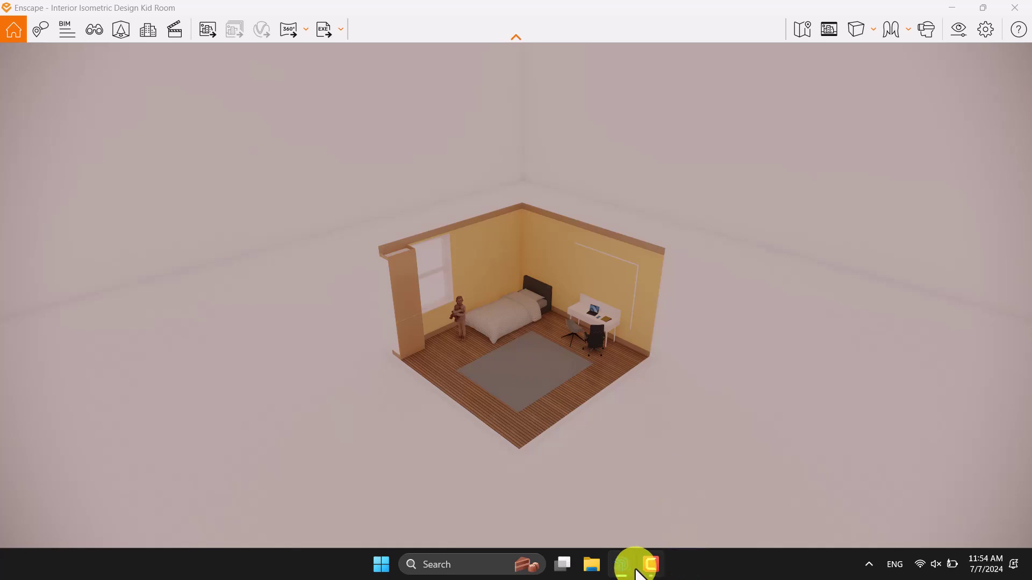
- Switch back to SketchUp and paint the enclosure group with 0136_Charcoal from the Colors-Named materials
mouse_move(621, 564)
click(540, 518)
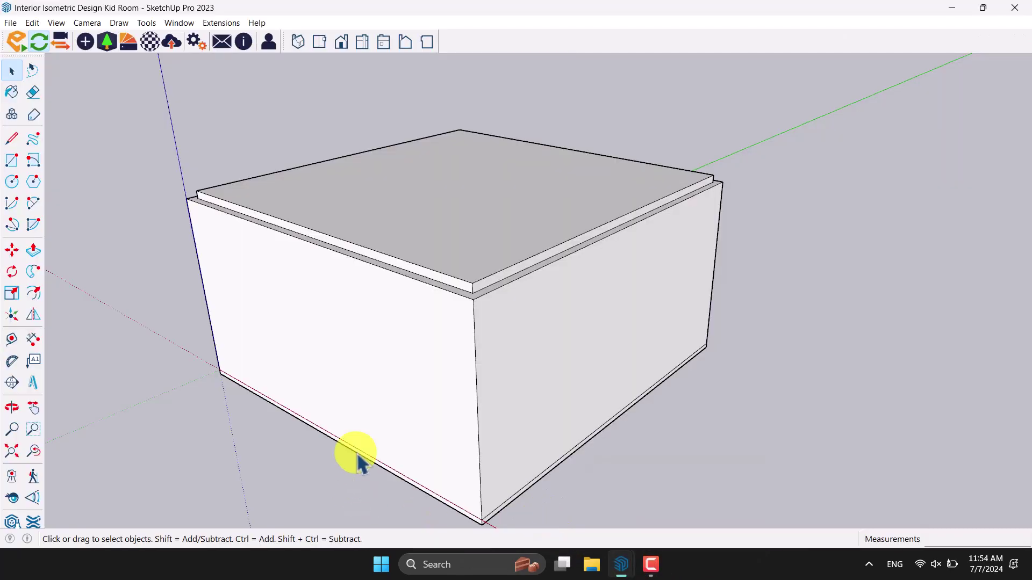
click(13, 93)
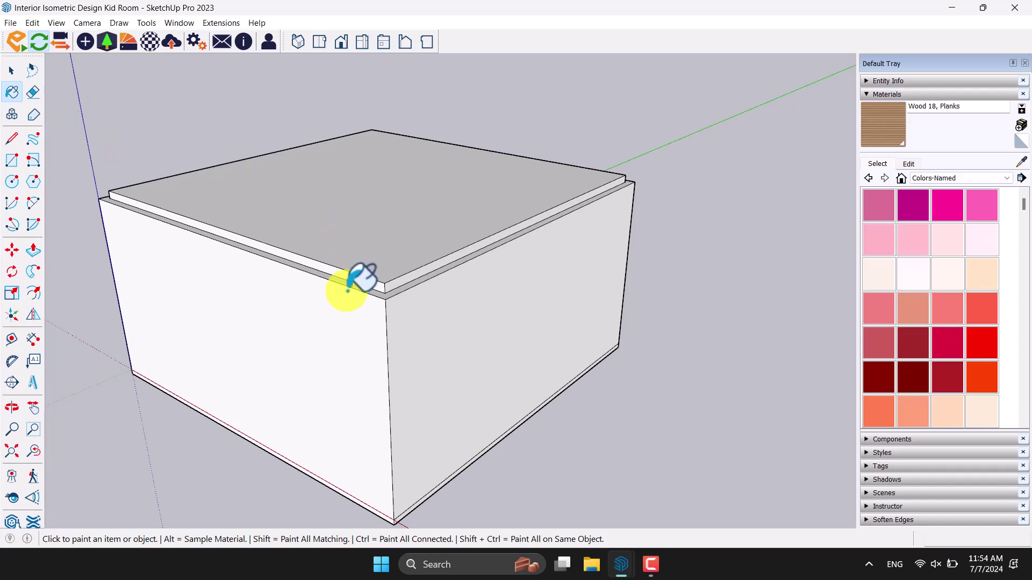
click(972, 178)
click(947, 260)
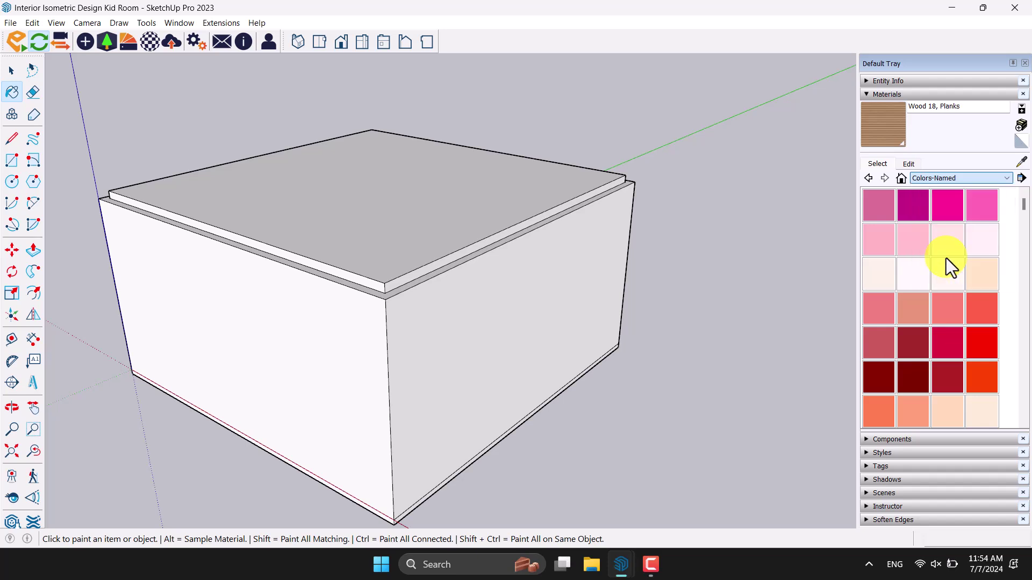
click(941, 179)
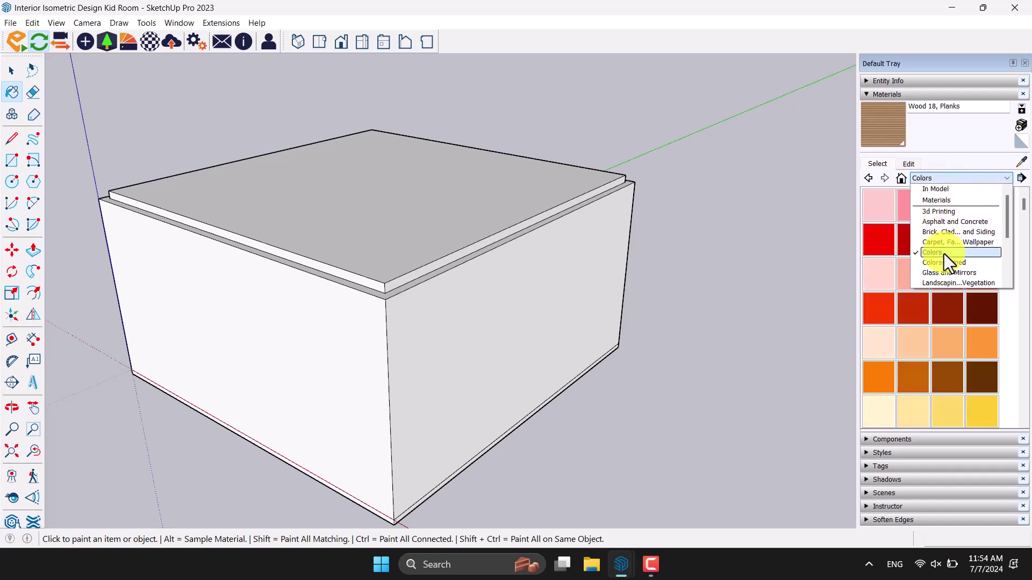
click(944, 262)
scroll(944, 266, down, 10)
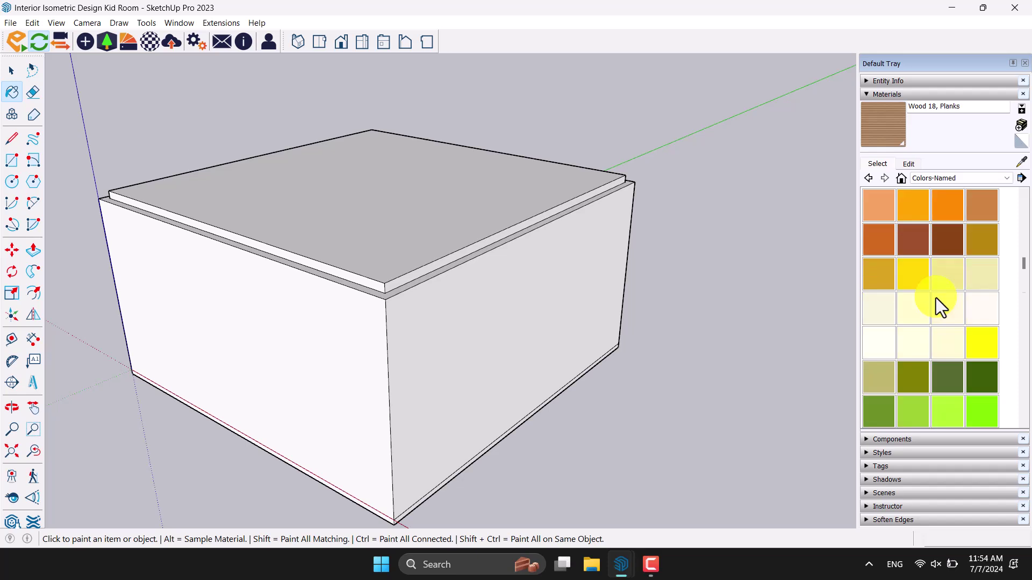
scroll(936, 299, down, 5)
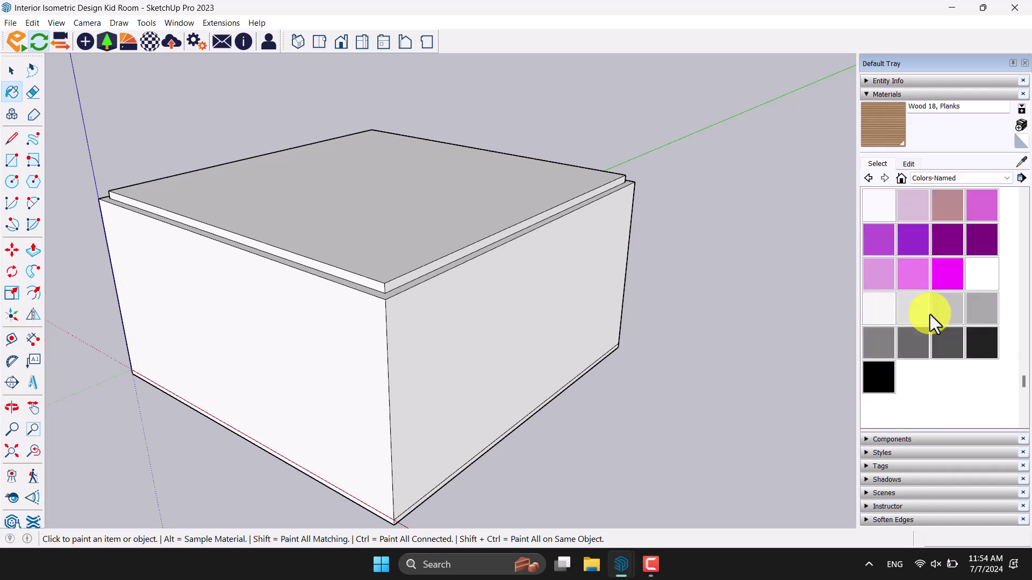
click(975, 347)
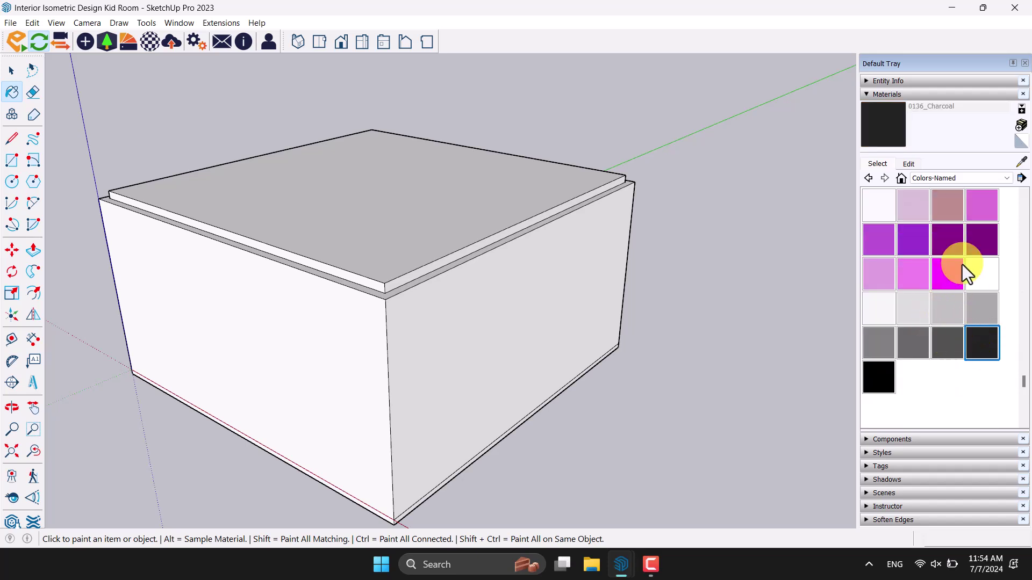
click(524, 316)
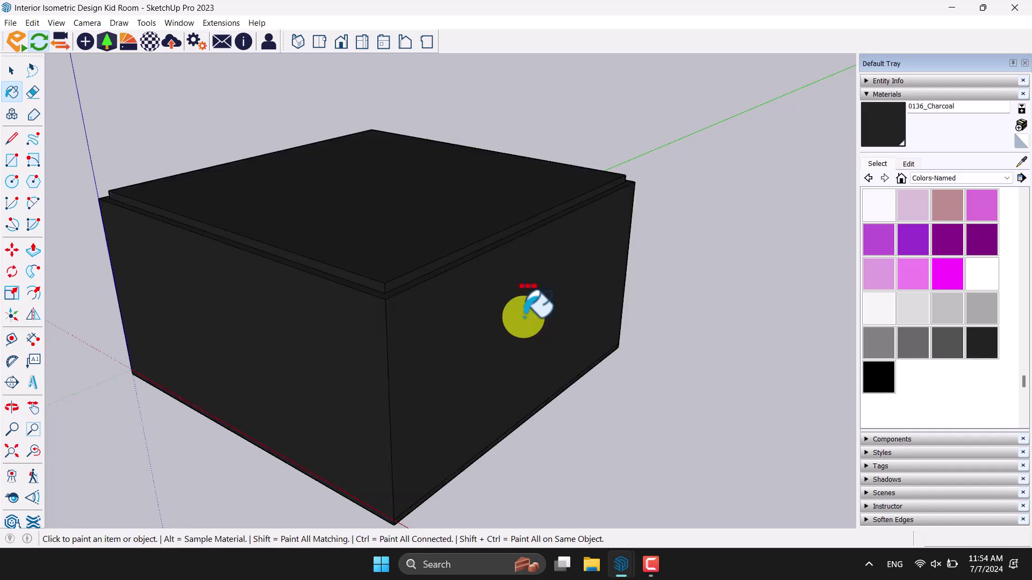
key(space)
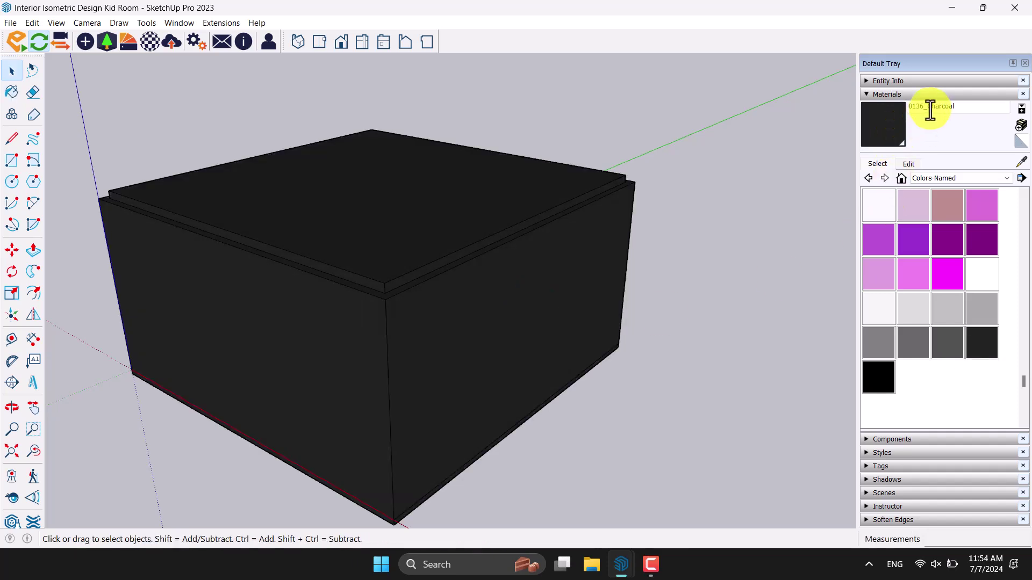
- Rename the enclosure's material to Charcoal and set its RGB color to 36, 36, 36
drag(921, 106, 862, 106)
key(BackSpace)
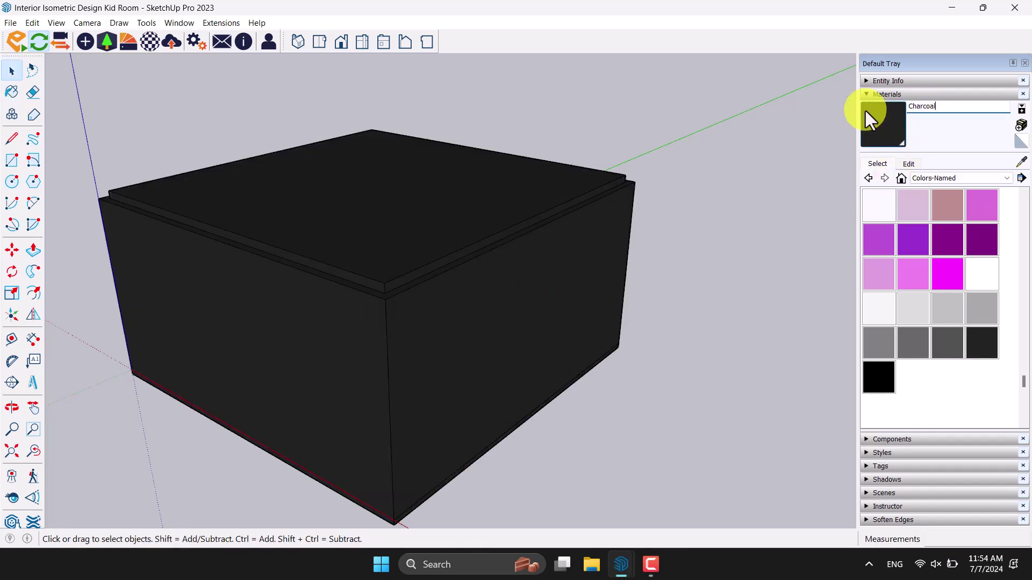
click(906, 164)
click(1003, 230)
click(1003, 251)
click(1003, 271)
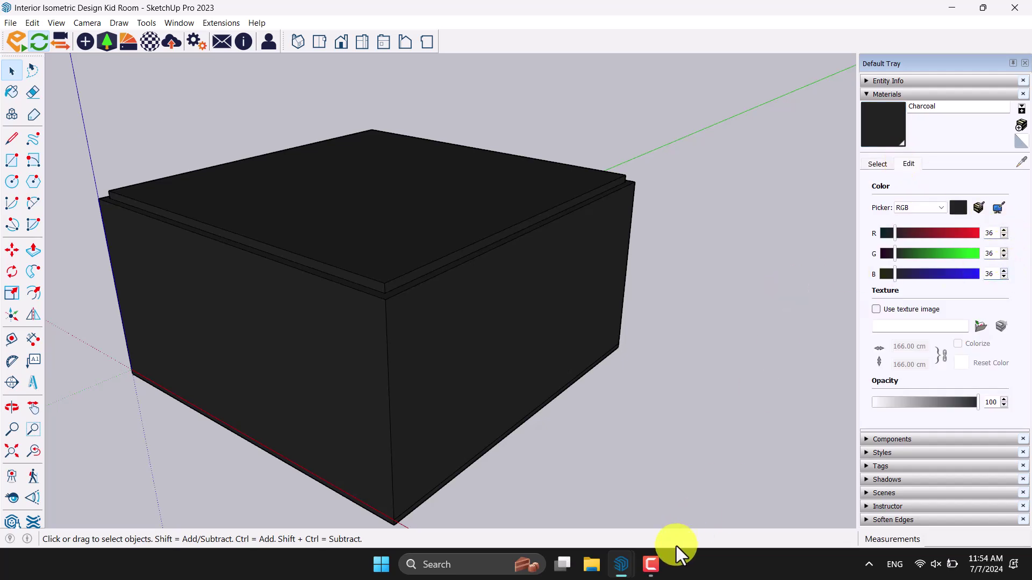
- Switch to Enscape, turn the camera slightly, and set the yaw of the new view Enscape scene 1 to 45°
mouse_move(621, 565)
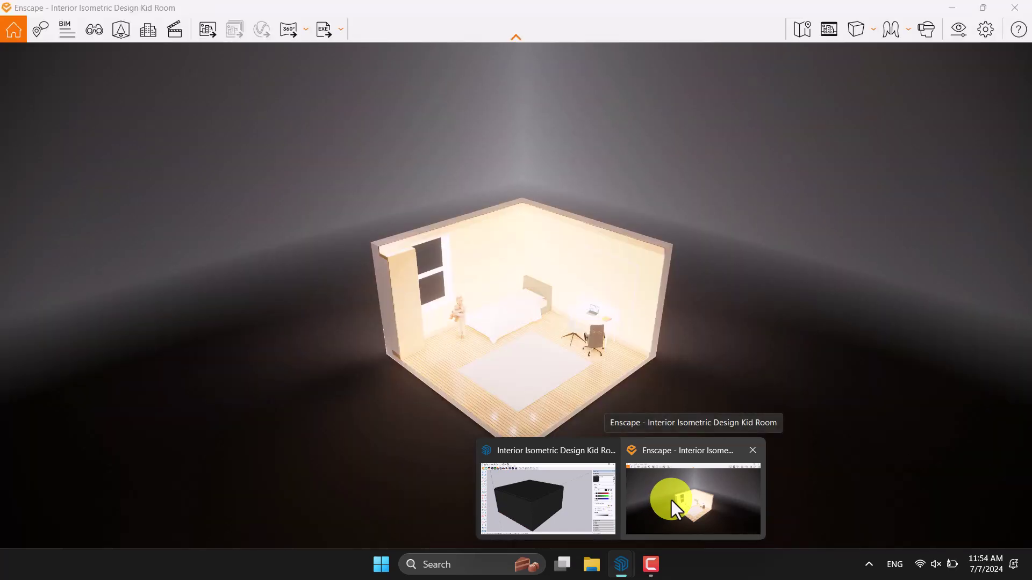
click(672, 501)
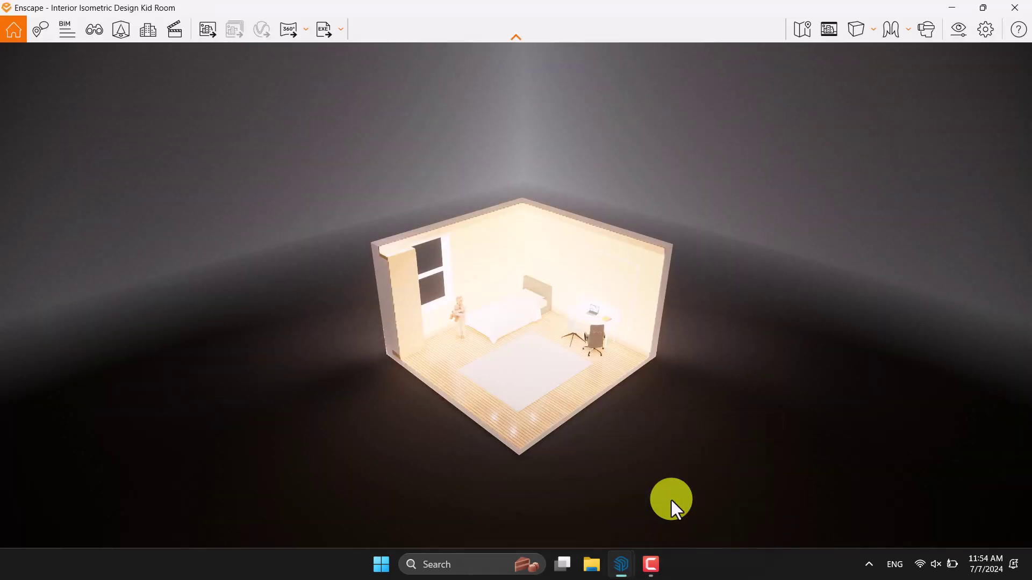
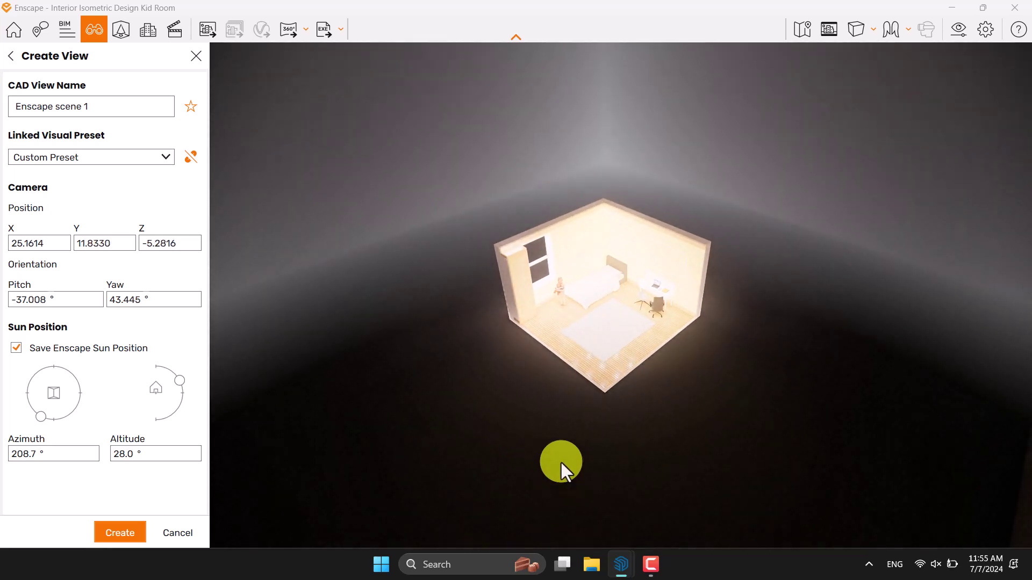
right_drag(556, 455, 557, 453)
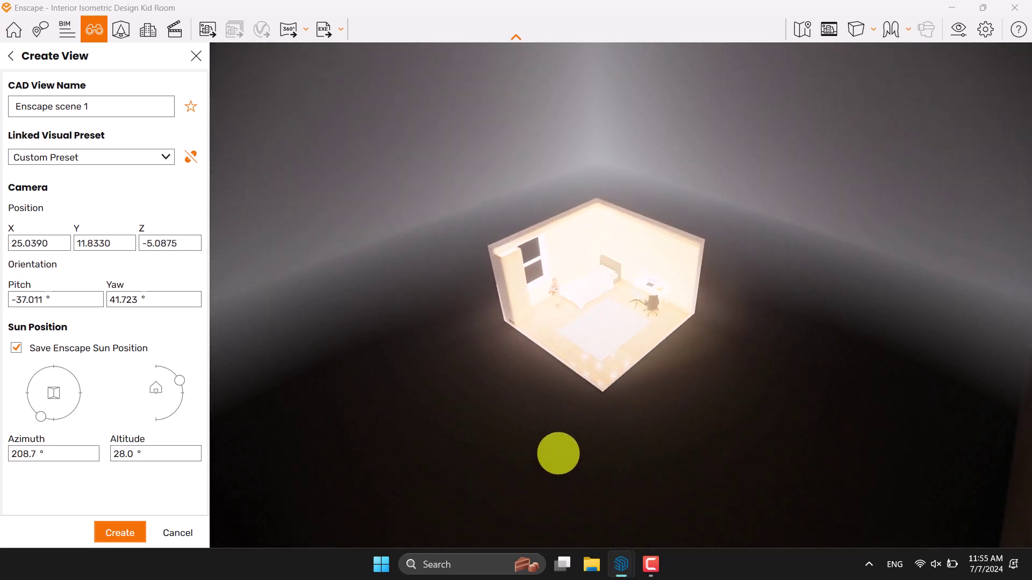
click(127, 306)
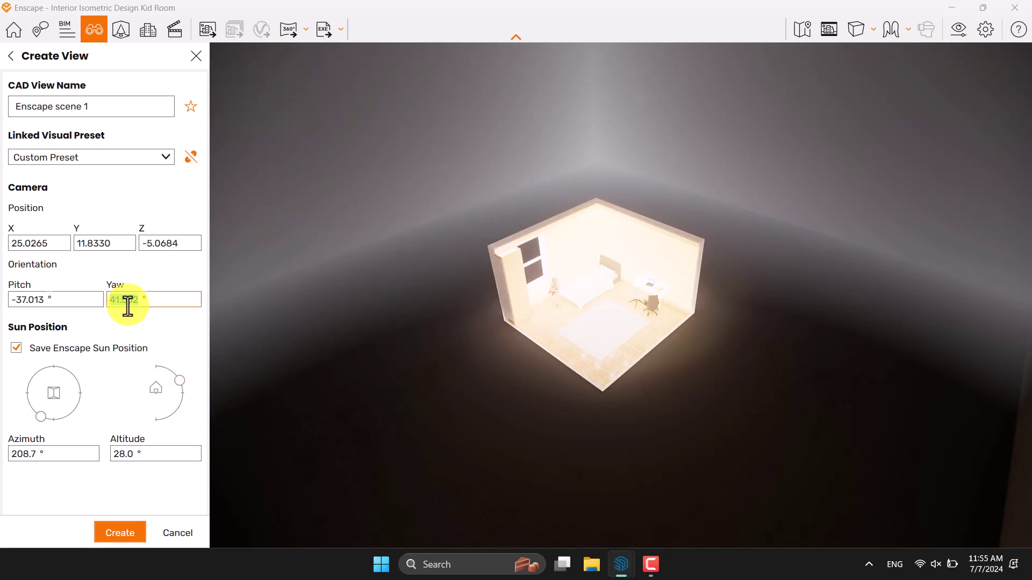
text(45)
key(Return)
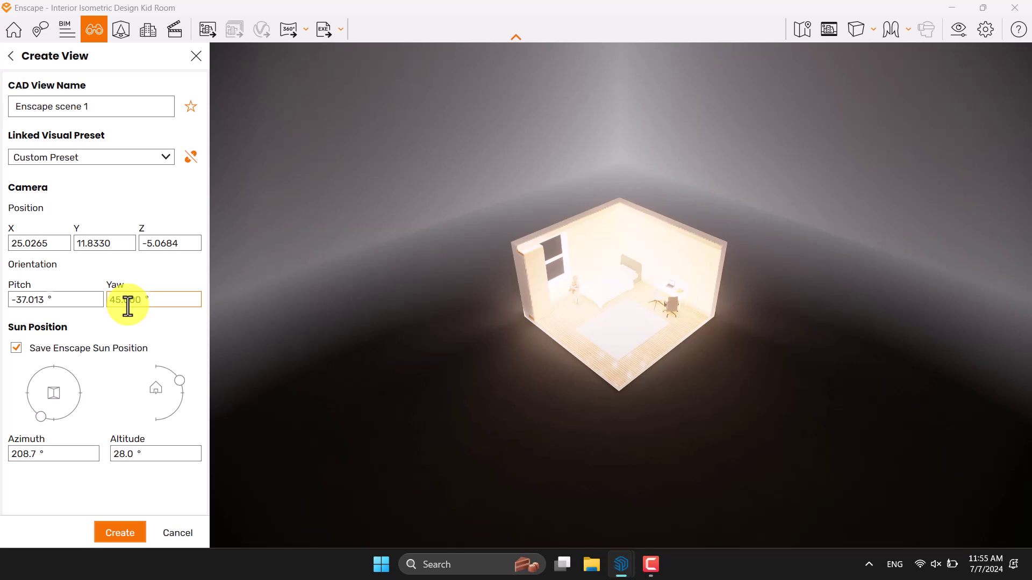
click(125, 302)
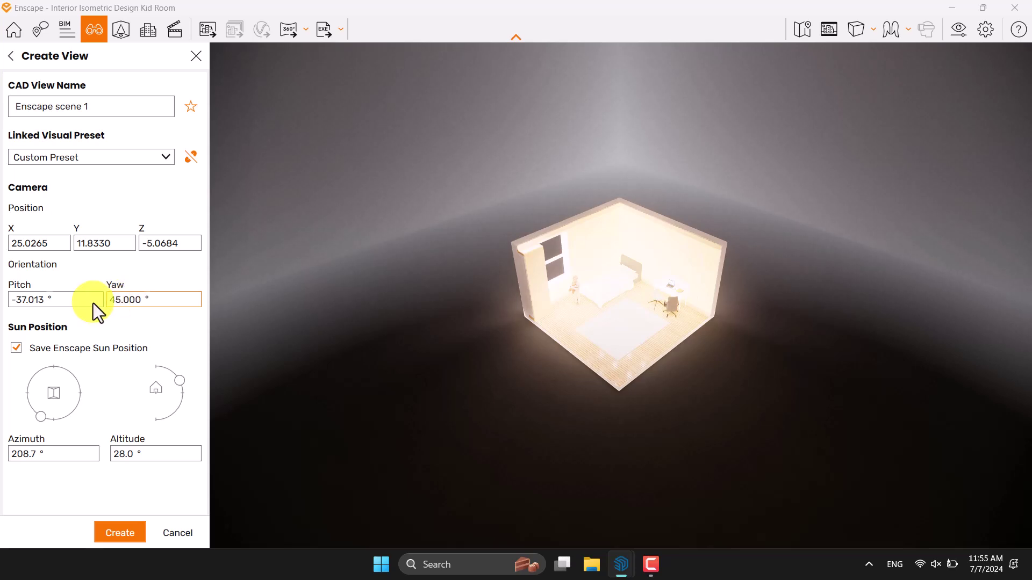
- Adjust the camera pitch of the new view, trying -40° and -36° before setting it to -34°
double_click(34, 298)
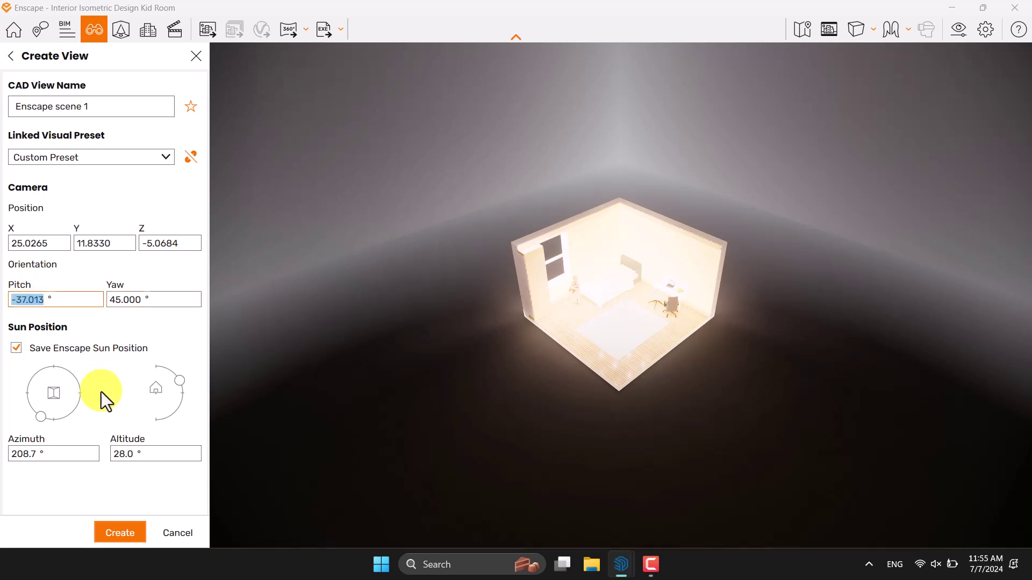
text(-40)
key(Return)
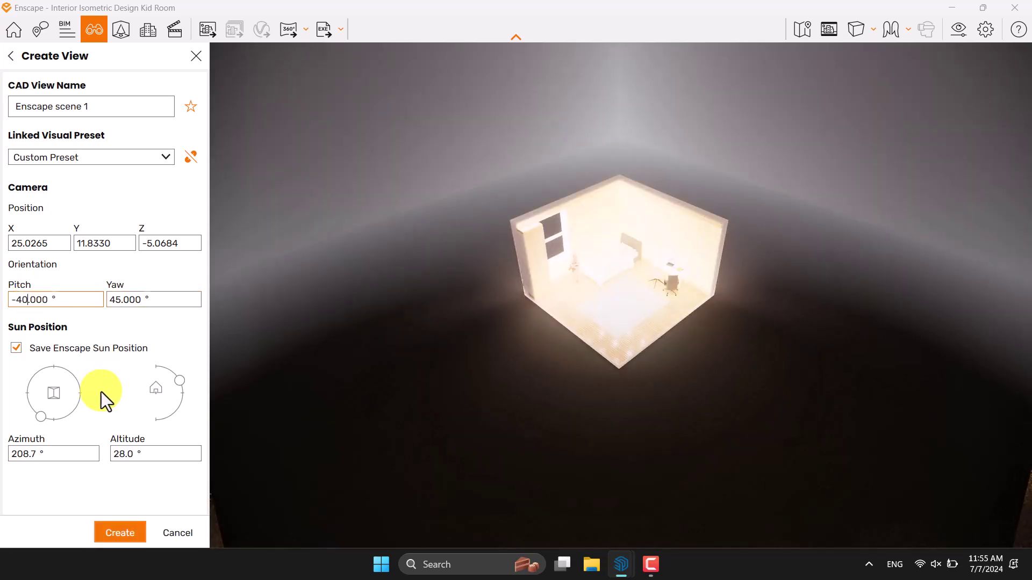
key(BackSpace)
key(BackSpace)
text(36)
key(Return)
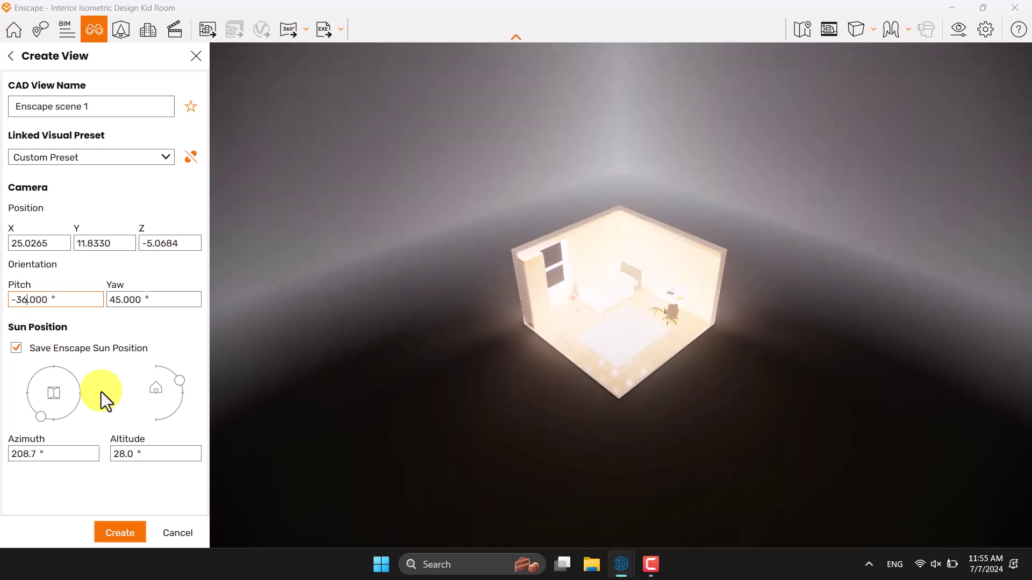
key(BackSpace)
text(4)
key(Return)
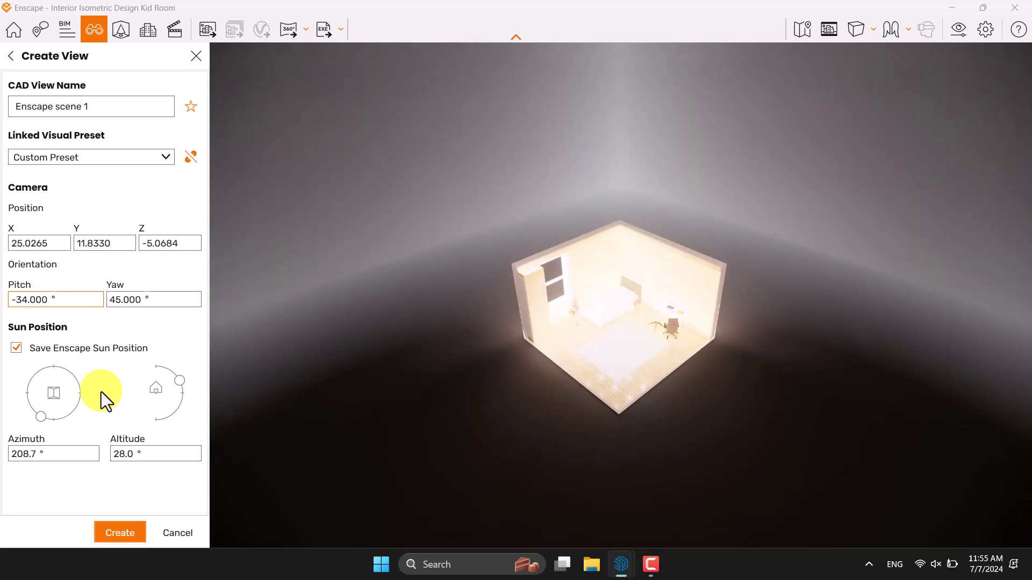
- Unlink the visual preset from the new view and name the view ISOMETRIC 001
click(191, 158)
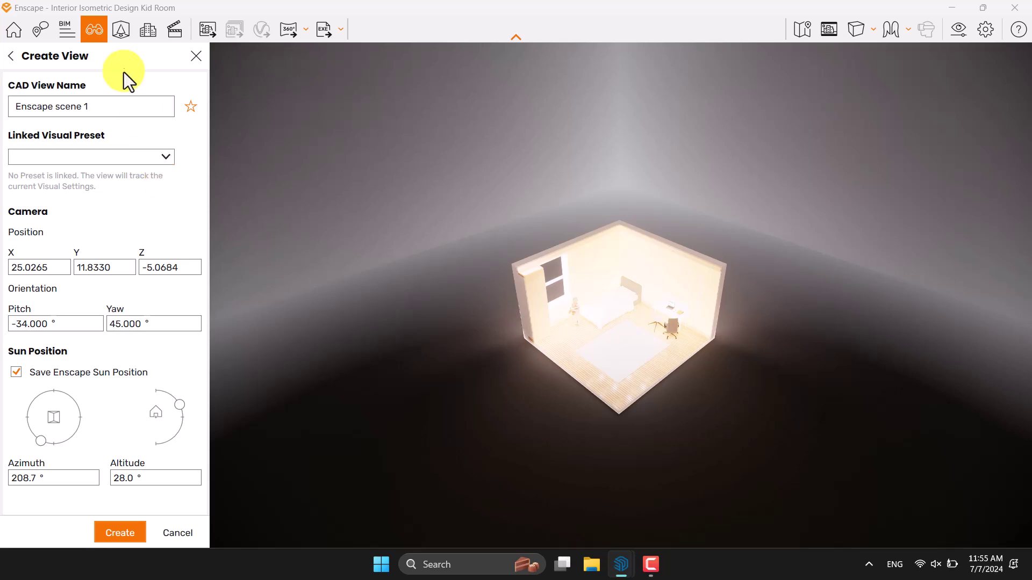
drag(119, 107, 3, 107)
text(IS)
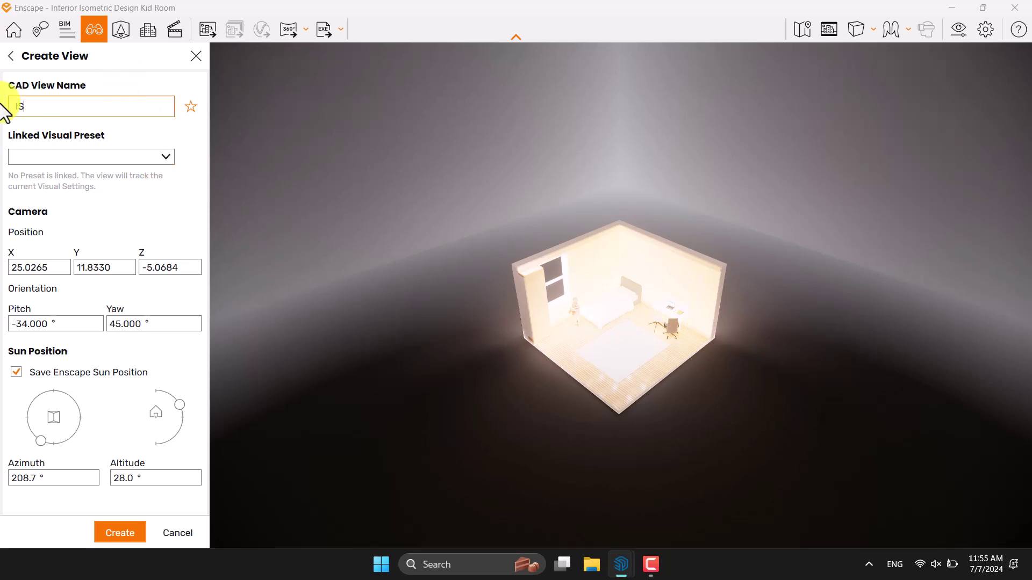
text(OMETRIC 001)
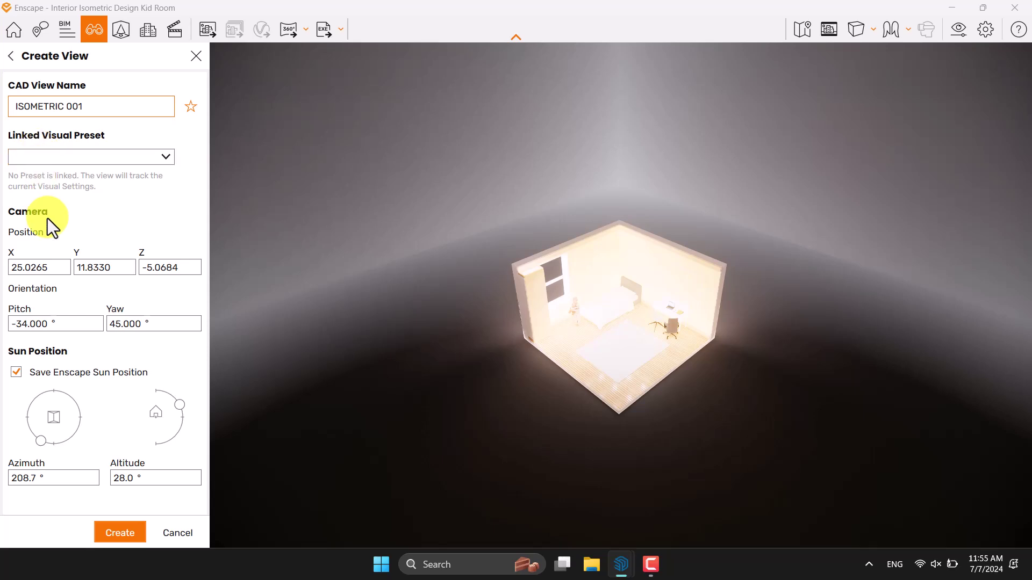
- Set the new view's camera position to X 25.0000, Y 11.0000 (after trying 10) and Z -5.0000
drag(44, 267, 12, 267)
text(25.0000)
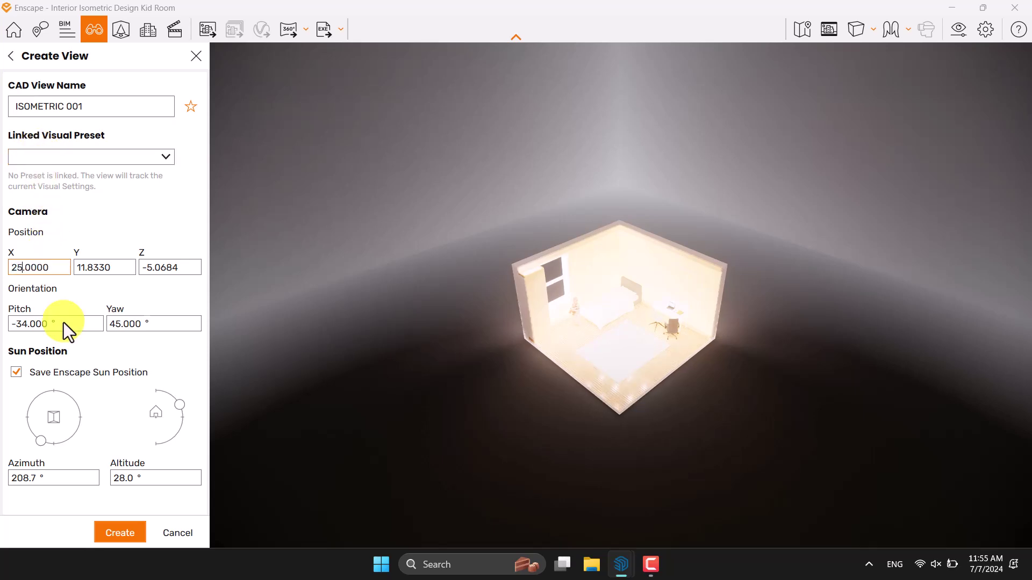
double_click(102, 268)
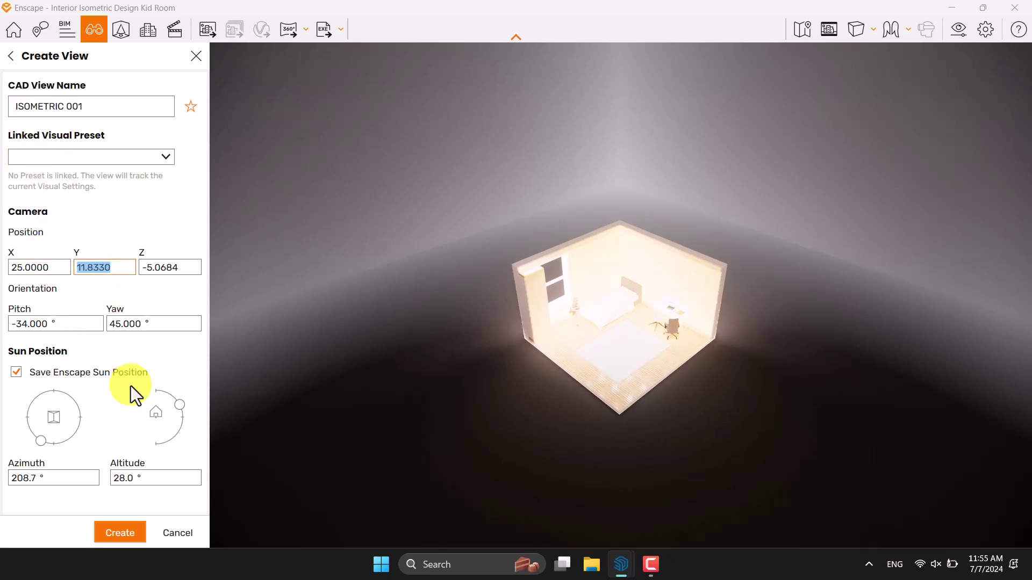
text(10)
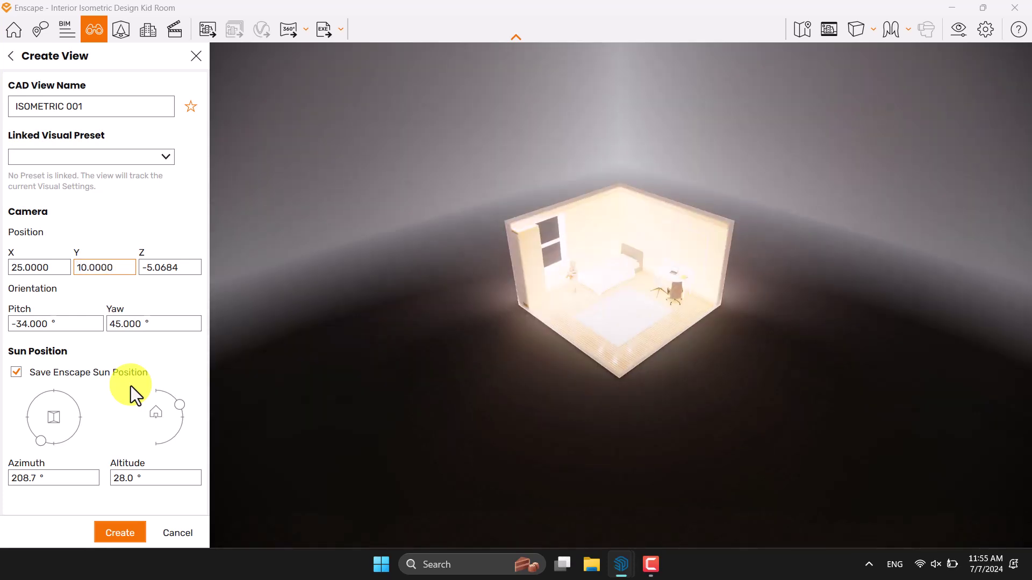
key(ctrl+a)
text(11)
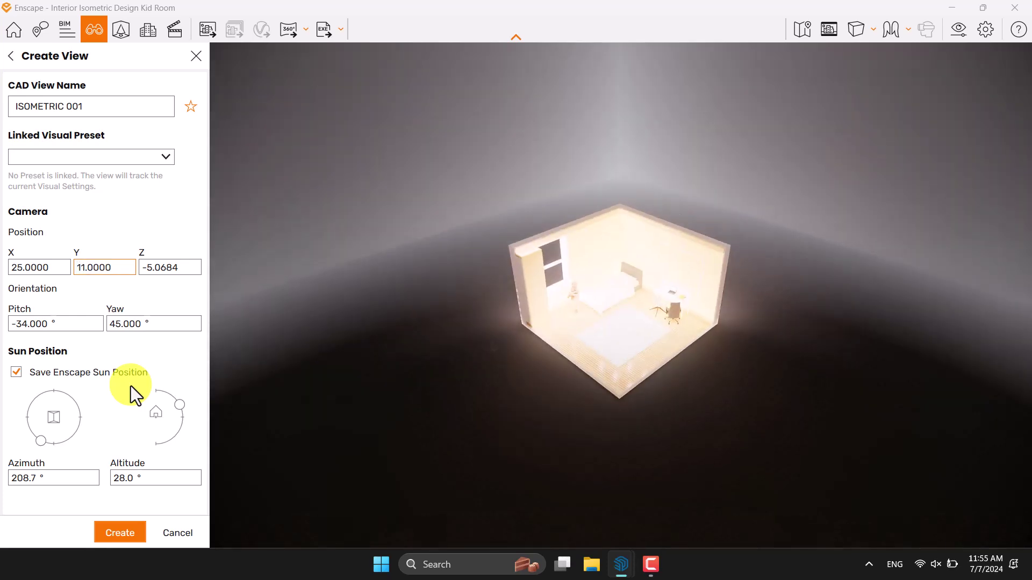
key(Tab)
text(-5)
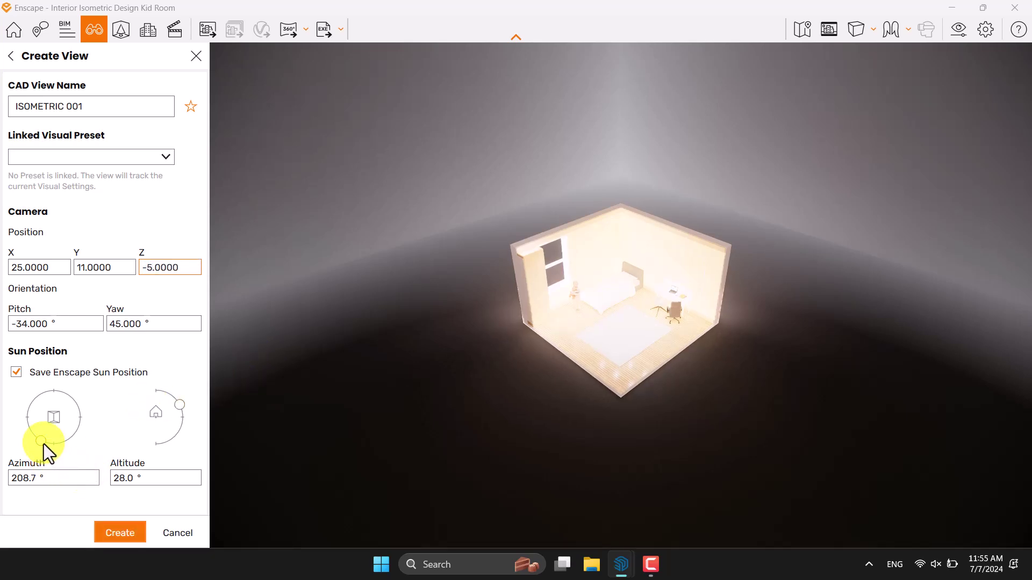
- Set the view's saved sun position to azimuth 90° and altitude -8°
double_click(35, 476)
text(90)
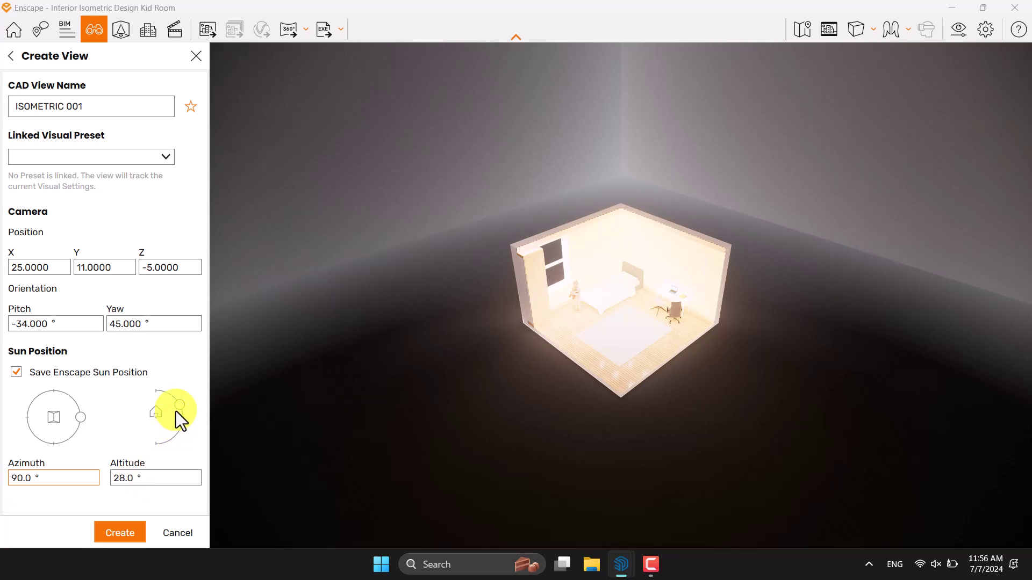
drag(183, 421, 188, 429)
click(139, 475)
double_click(134, 478)
text(-)
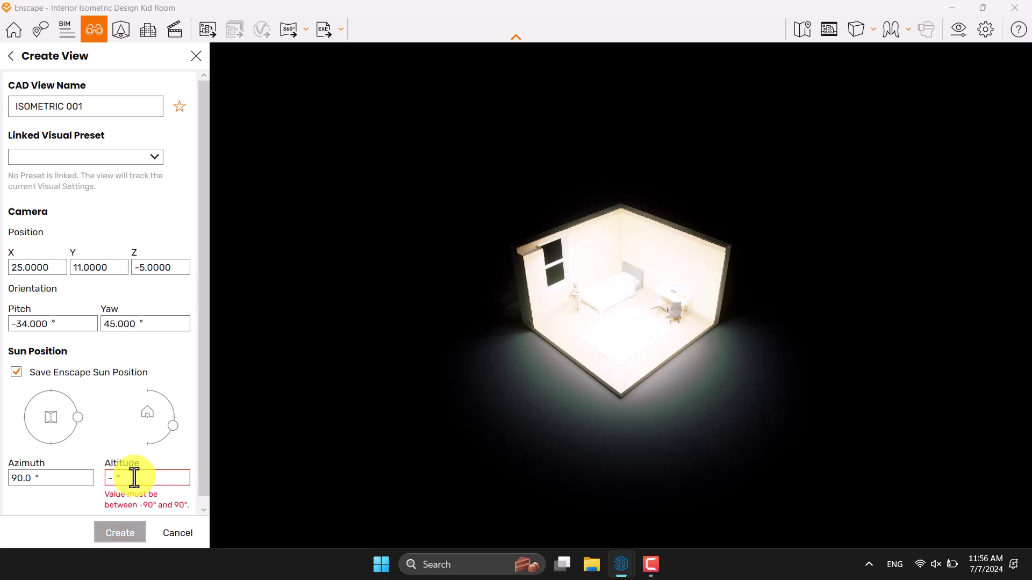
text(8)
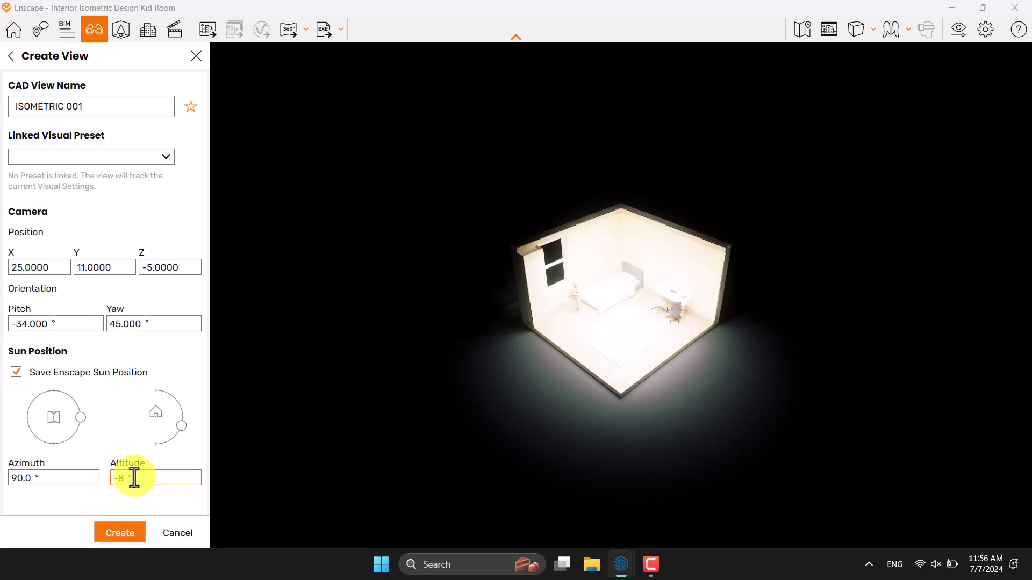
- Create the view ISOMETRIC 001, activate it and close the view management
click(123, 531)
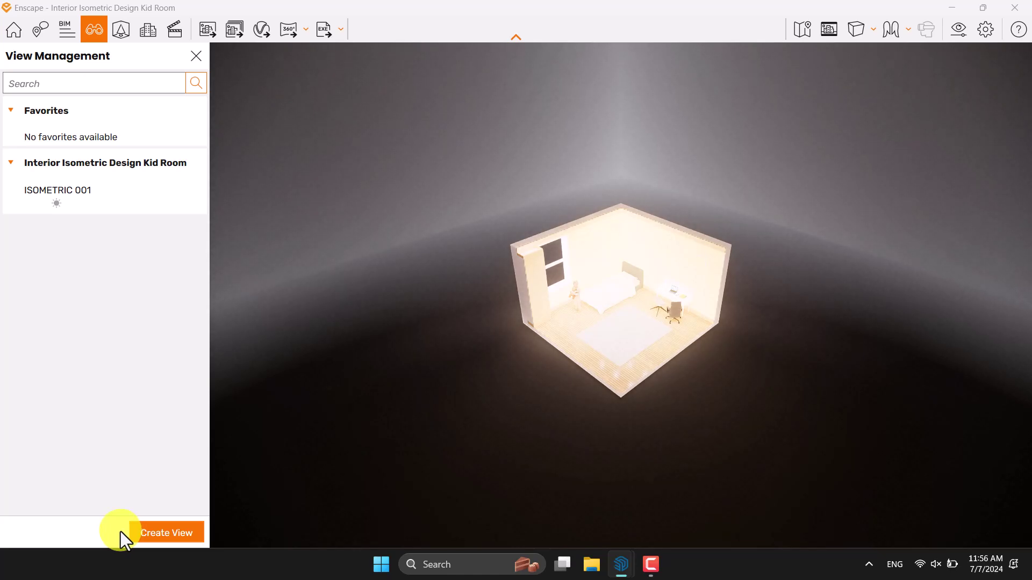
click(193, 204)
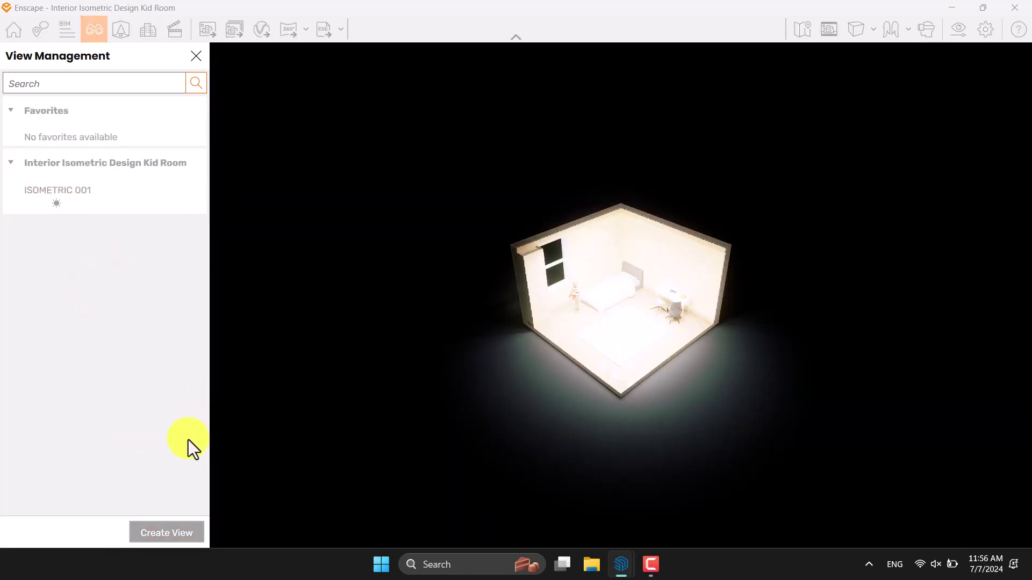
click(199, 67)
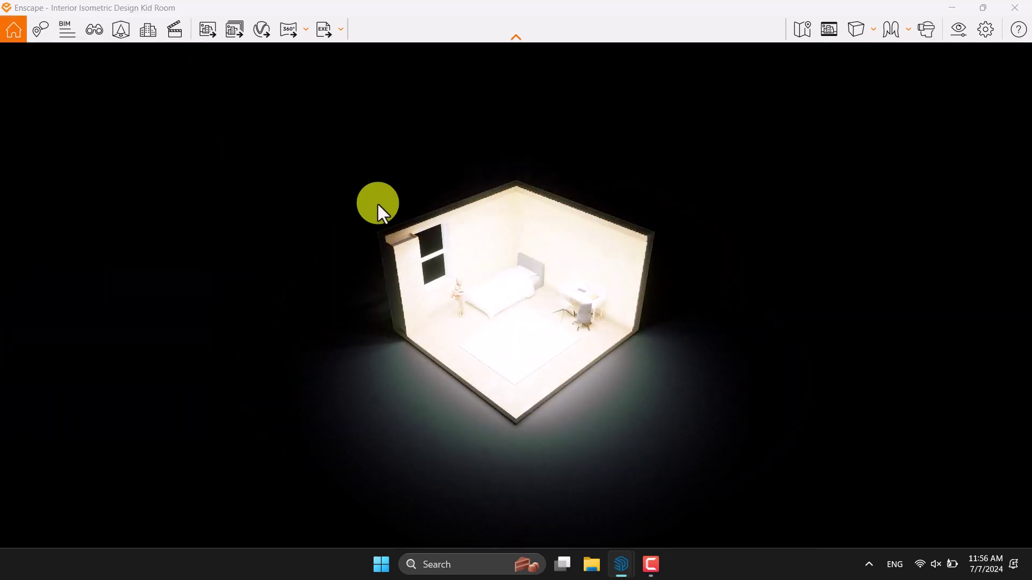
- Turn on the safe frame and check the output resolution in the visual settings
click(832, 29)
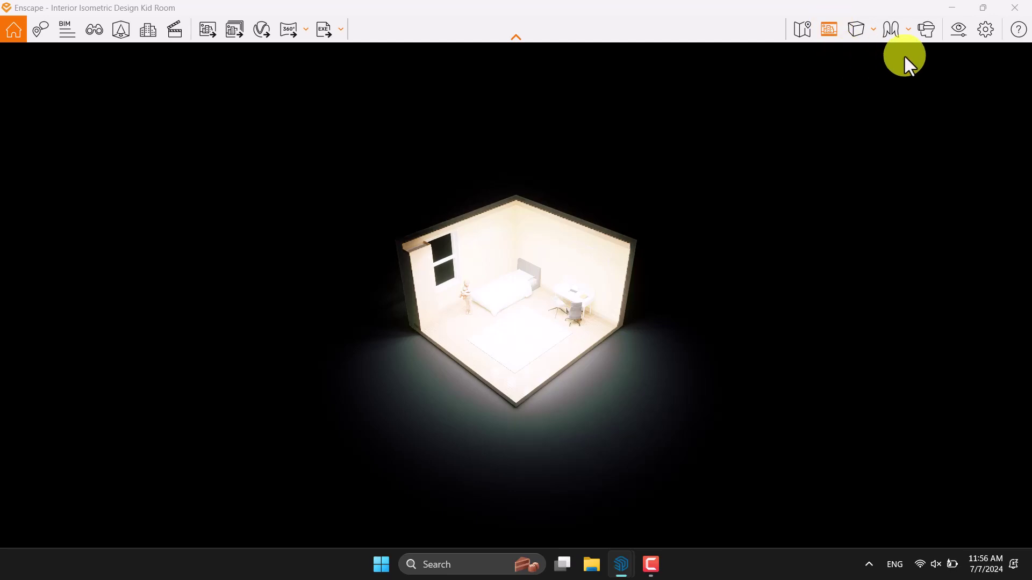
click(954, 34)
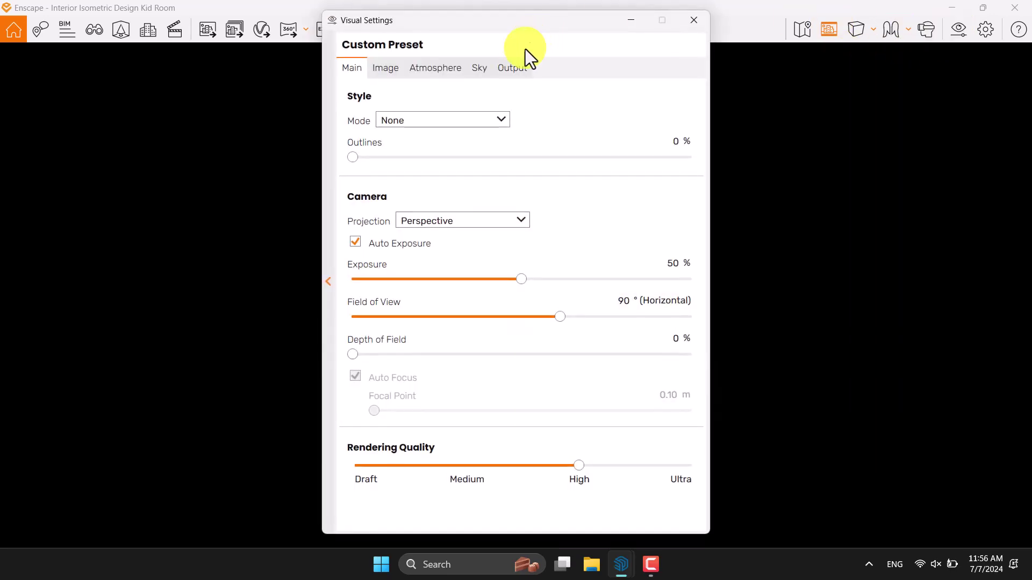
click(517, 66)
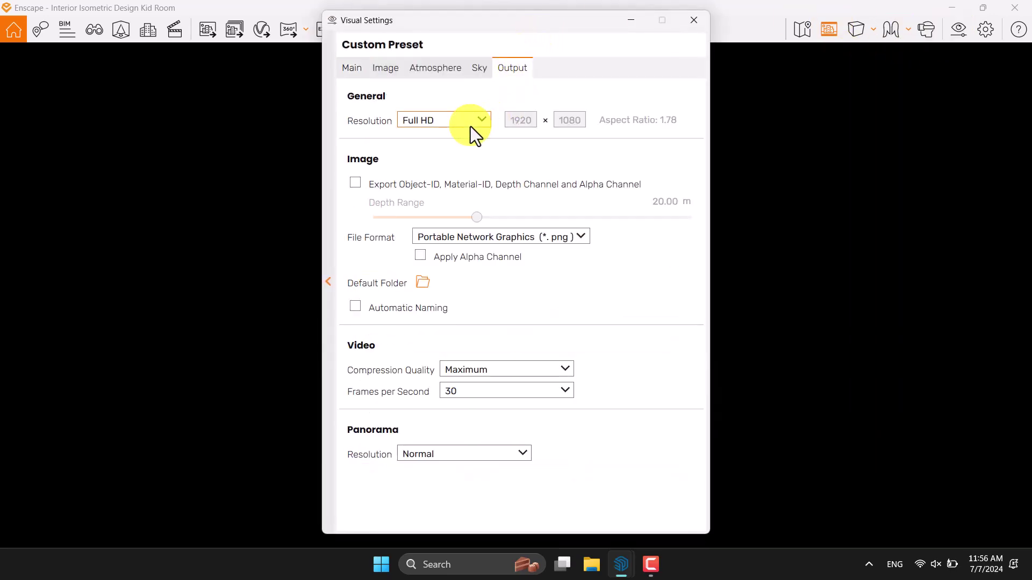
click(364, 74)
click(693, 20)
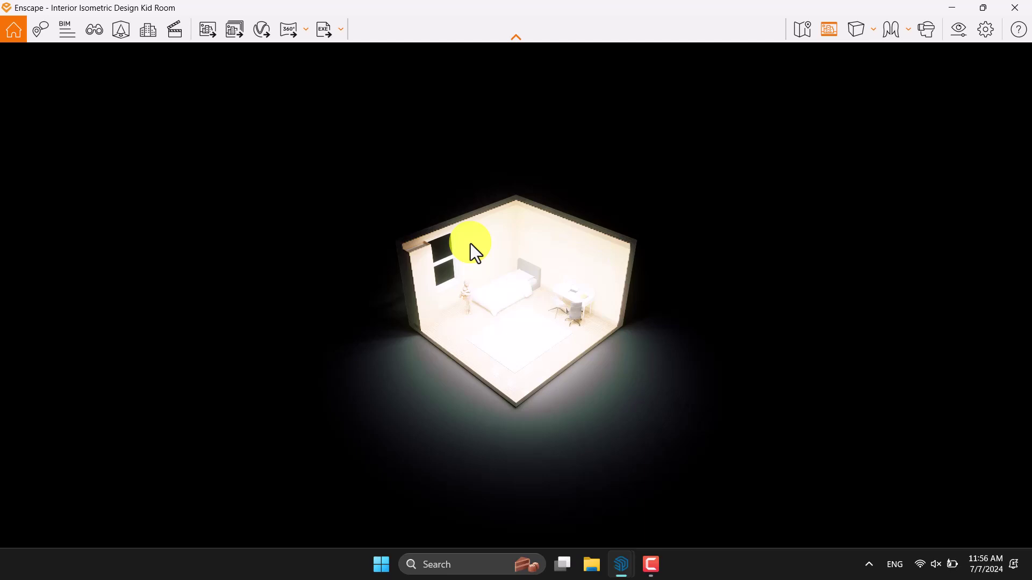
- Narrow the camera's field of view to 54°, then set it to 56° in the visual settings and close them
click(953, 39)
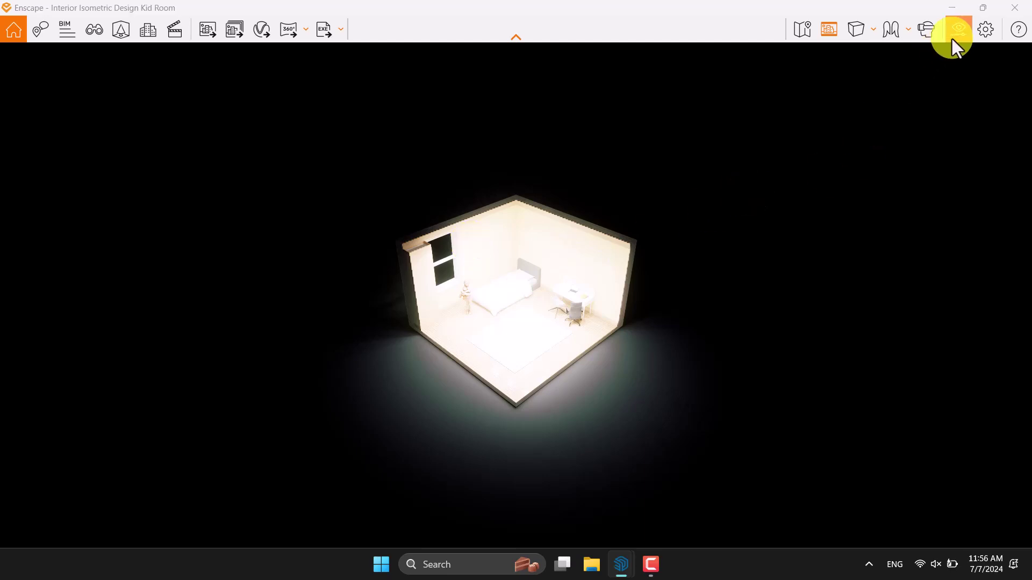
drag(495, 22, 176, 19)
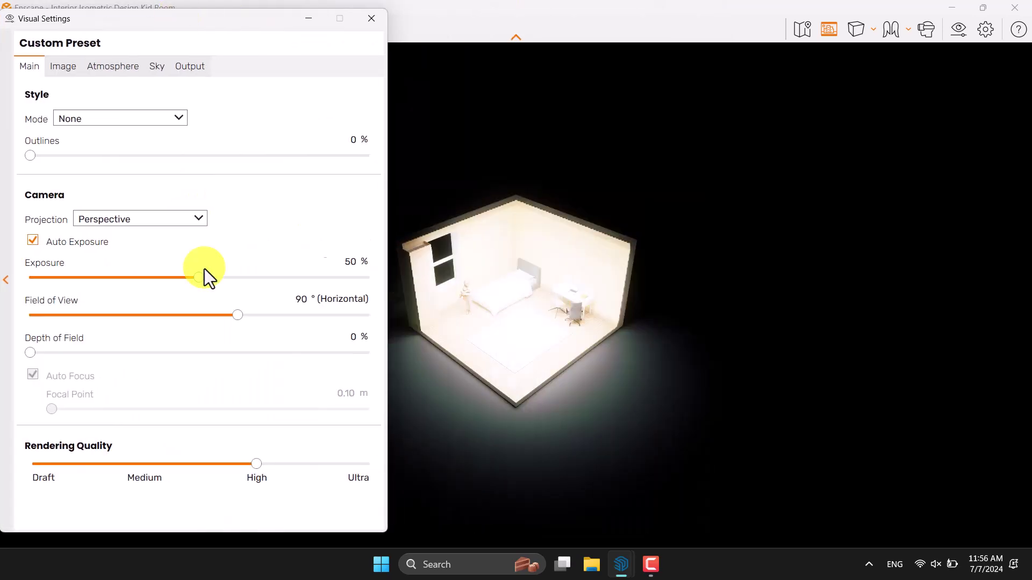
drag(238, 315, 143, 318)
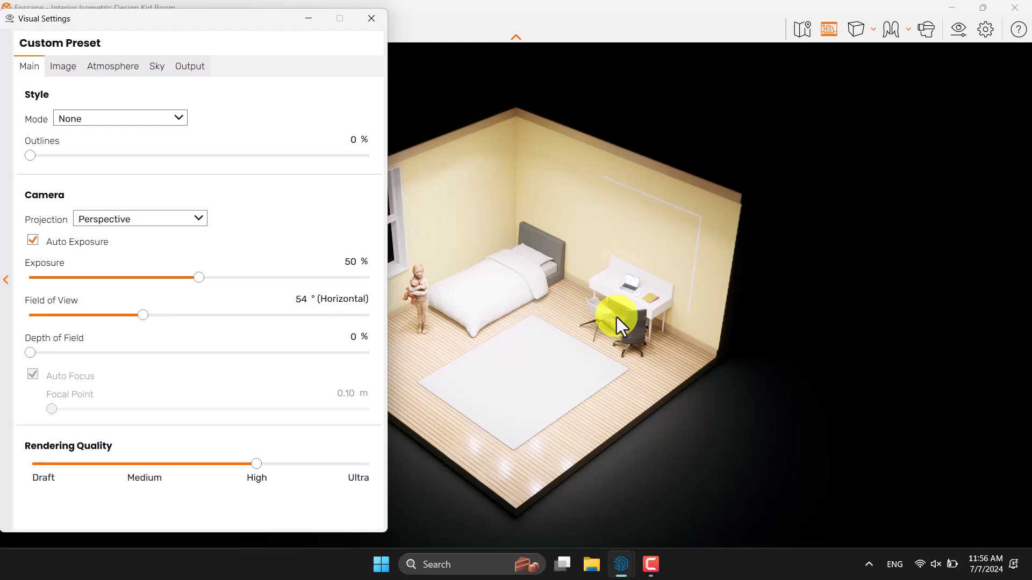
click(301, 298)
text(56)
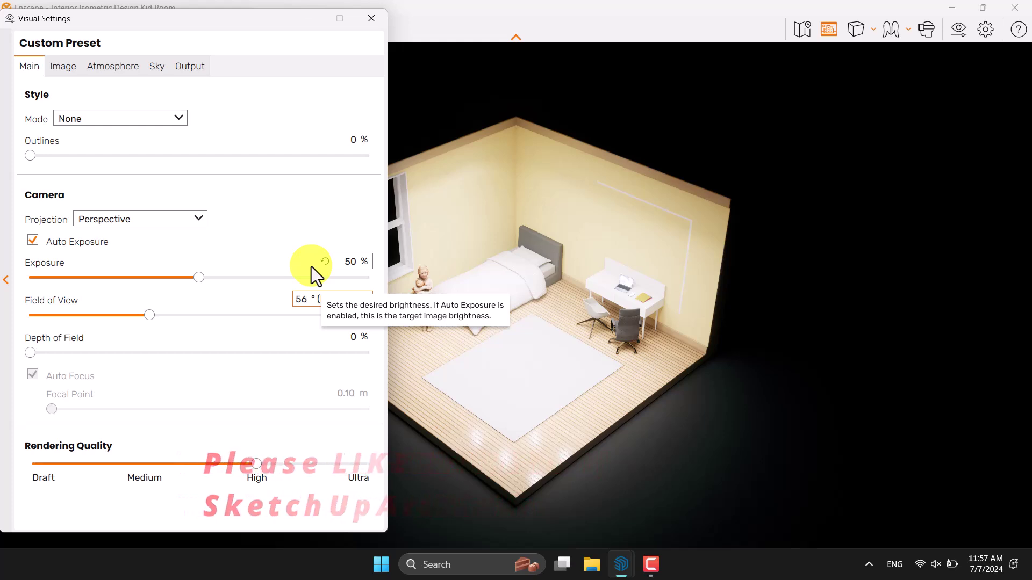
click(383, 19)
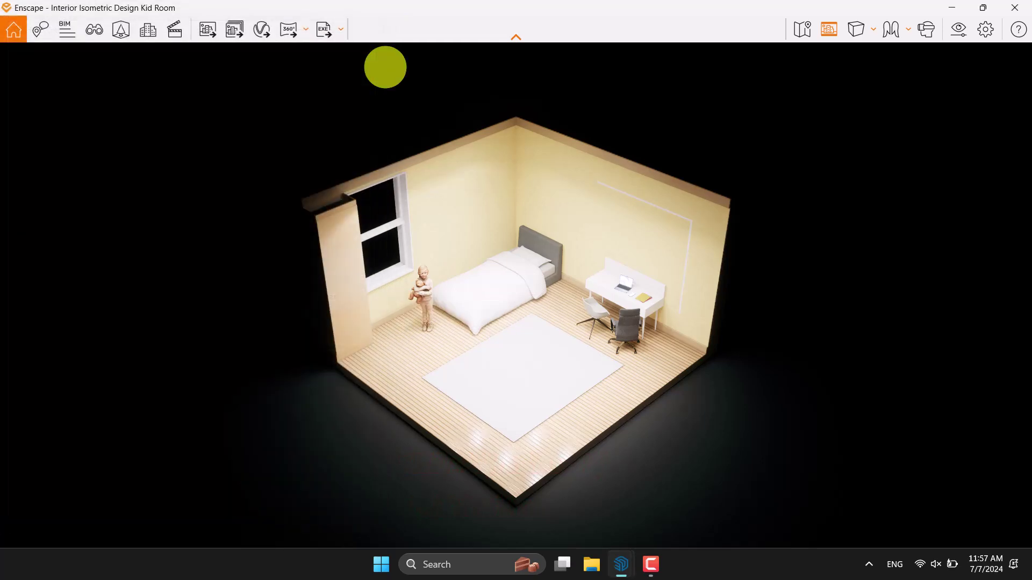
- Place the Enscape window beside the SketchUp window and switch to SketchUp
drag(619, 4, 1027, 118)
click(313, 222)
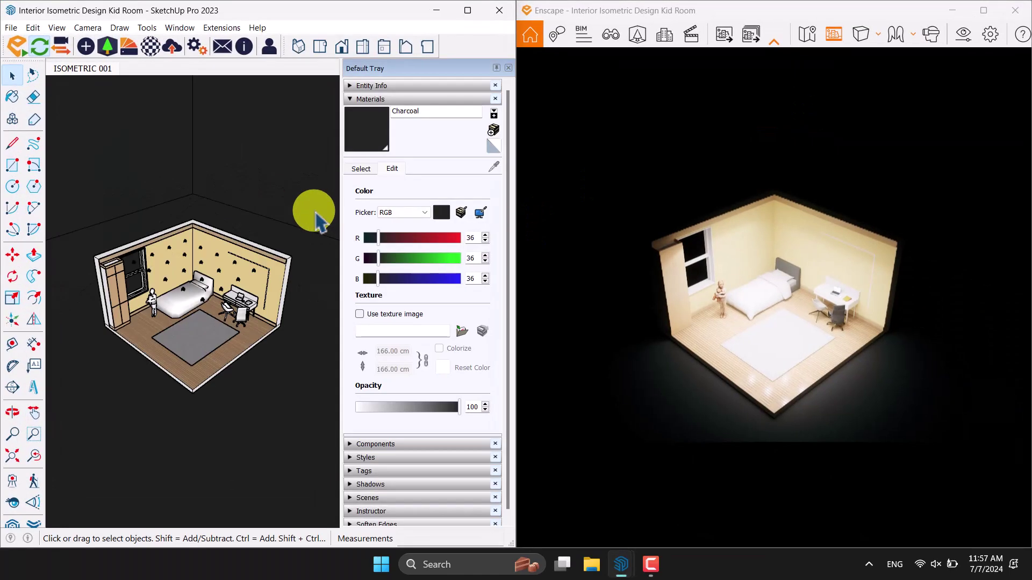
scroll(203, 284, up, 3)
mouse_move(203, 284)
middle_down()
mouse_move(231, 237)
mouse_move(327, 157)
mouse_move(368, 134)
mouse_move(409, 134)
middle_up()
mouse_move(288, 237)
middle_down()
mouse_move(278, 221)
mouse_move(311, 166)
middle_up()
- Select all the spot lights at the room's ceiling, leaving the room and the enclosure out of the selection
drag(309, 159, 90, 235)
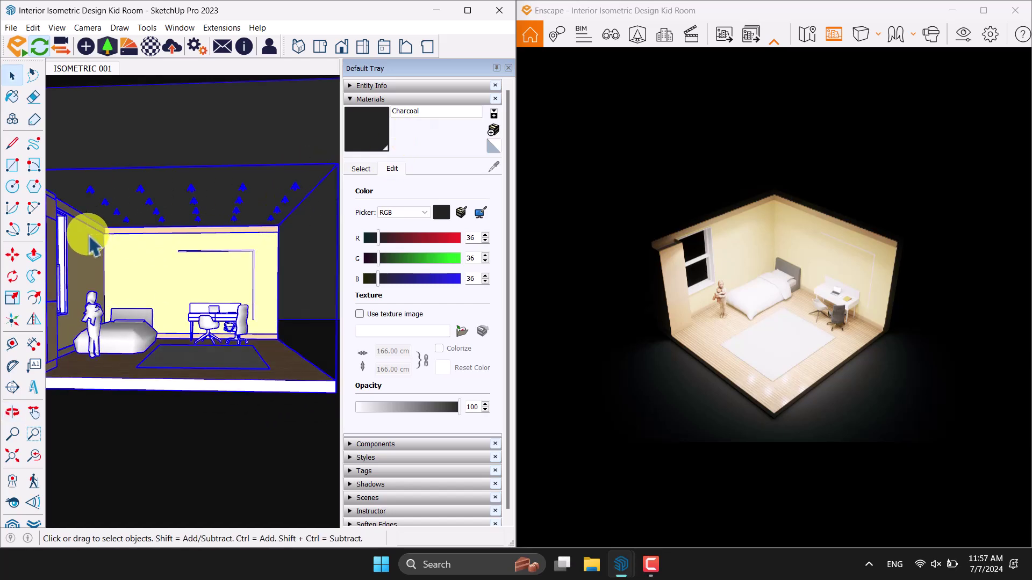
shift+click(91, 231)
mouse_move(127, 150)
middle_down()
mouse_move(189, 185)
mouse_move(219, 237)
mouse_move(319, 164)
middle_up()
drag(317, 158, 84, 245)
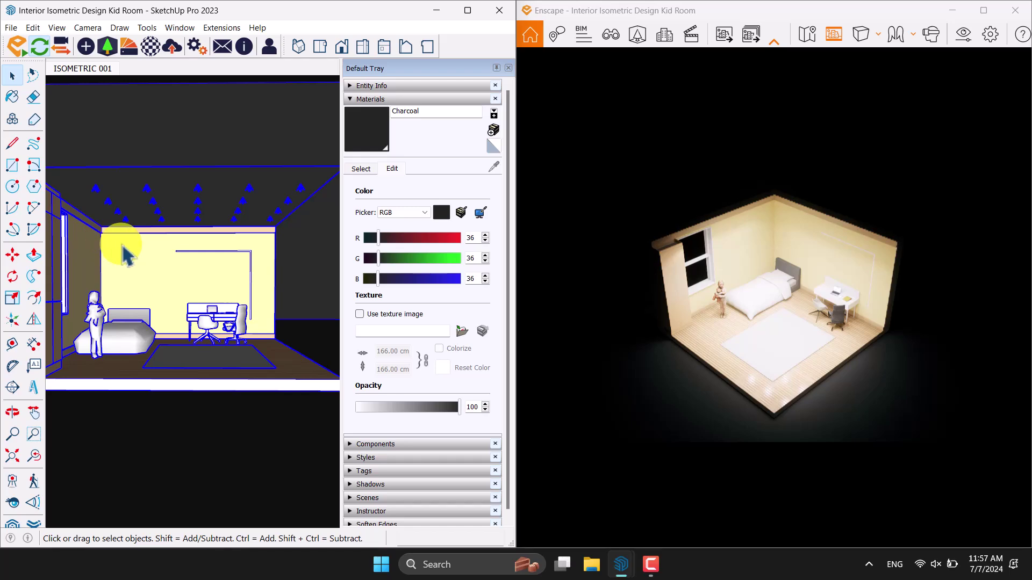
click(133, 251)
drag(314, 160, 84, 226)
scroll(220, 215, up, 2)
scroll(220, 211, up, 3)
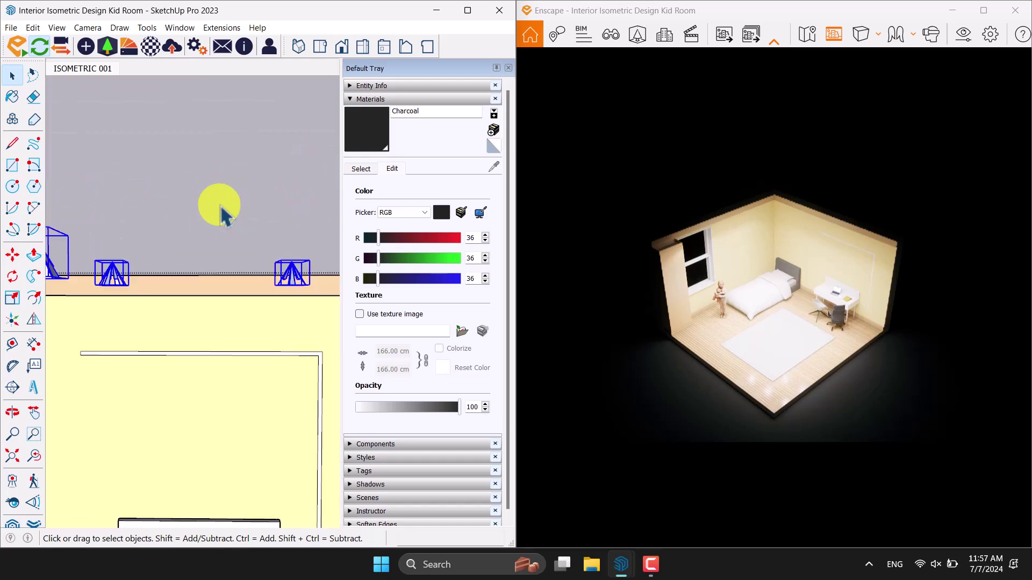
middle_drag(219, 207, 160, 199)
scroll(156, 193, up, 2)
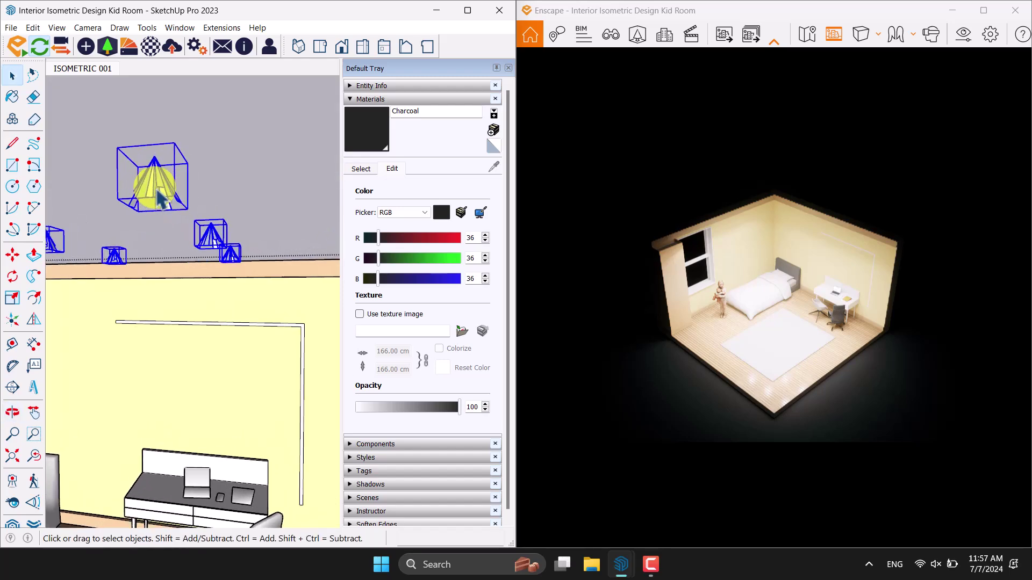
- Paint the selected spot lights with 0128_White from the Colors-Named materials
click(360, 169)
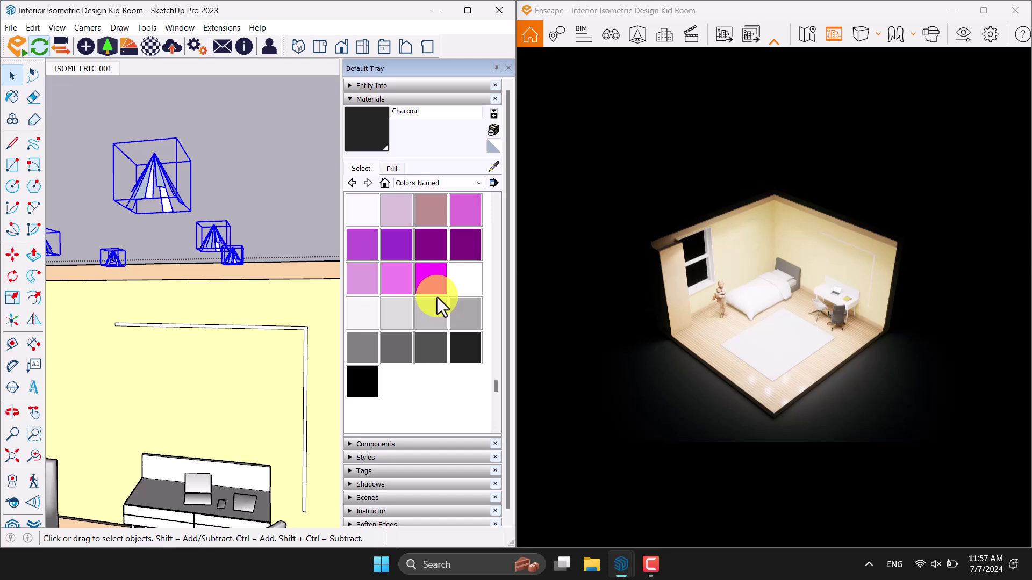
click(467, 278)
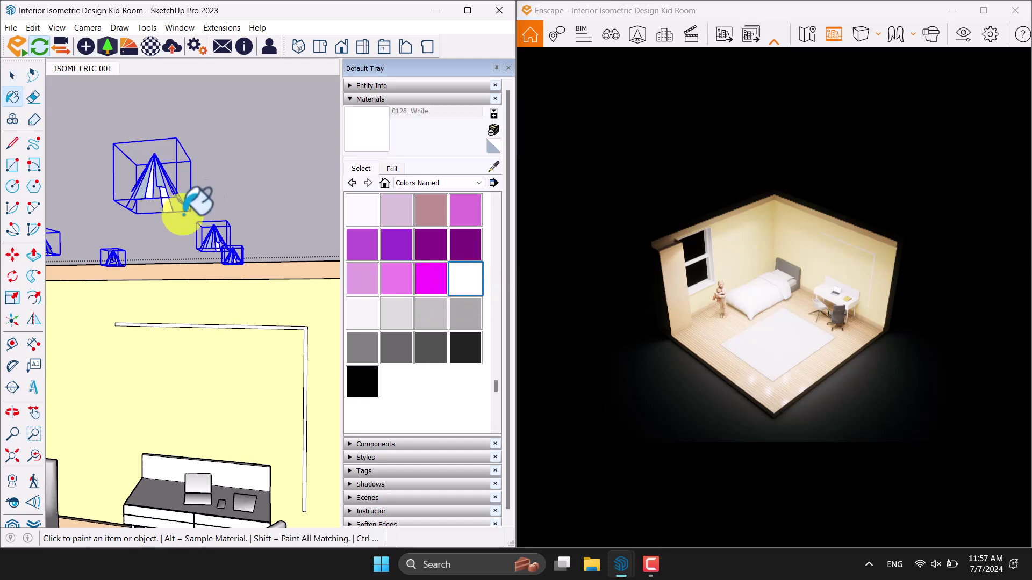
scroll(195, 215, up, 2)
click(161, 178)
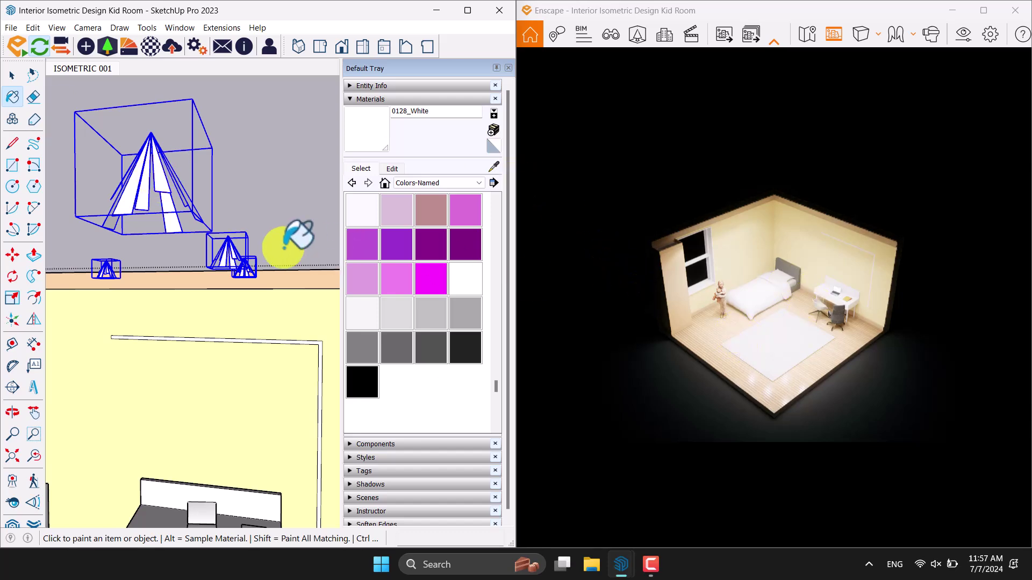
- Paint the selected spot lights with 0084_MediumTurquoise from the Colors-Named materials
scroll(443, 253, up, 10)
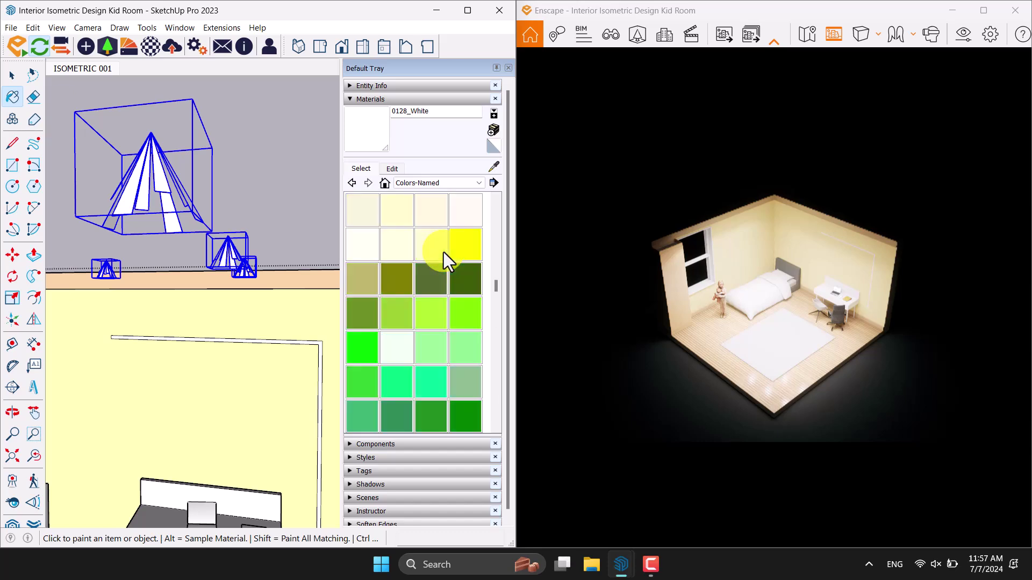
scroll(446, 255, down, 3)
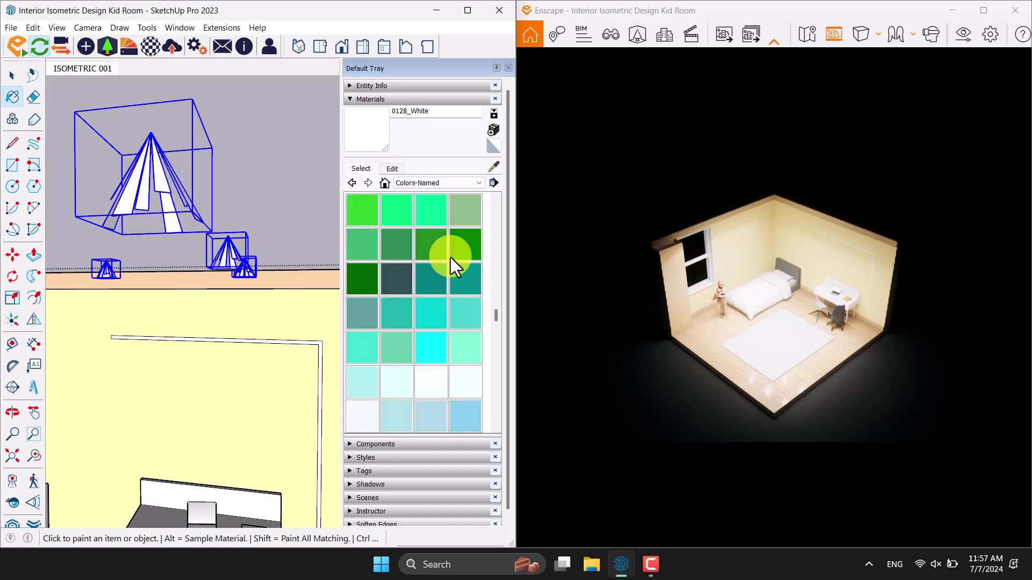
click(472, 321)
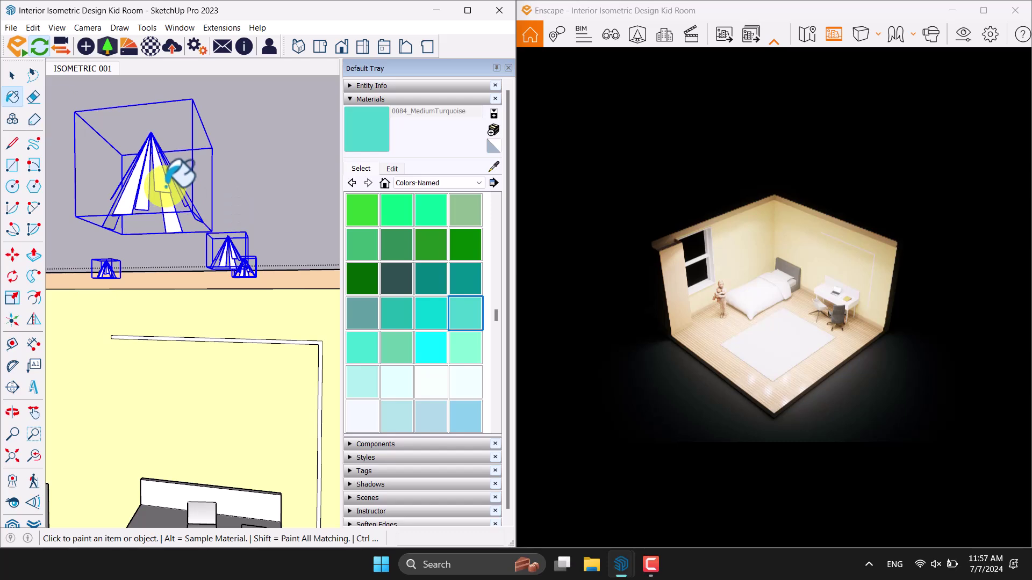
click(166, 187)
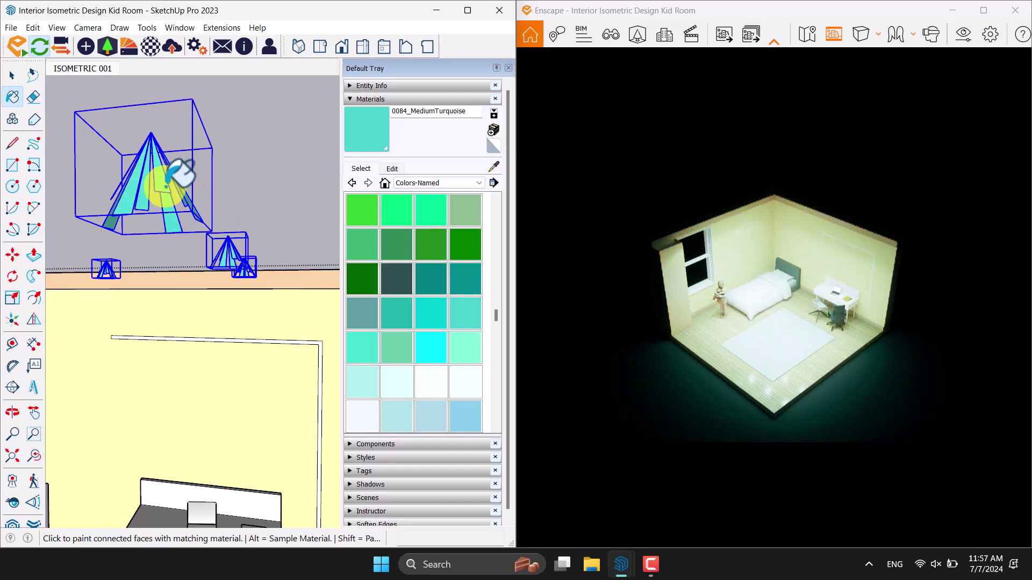
- Undo the turquoise paint on the selected spot lights and repaint them with 0128_White from the Colors-Named materials
key(ctrl+z)
scroll(437, 328, down, 10)
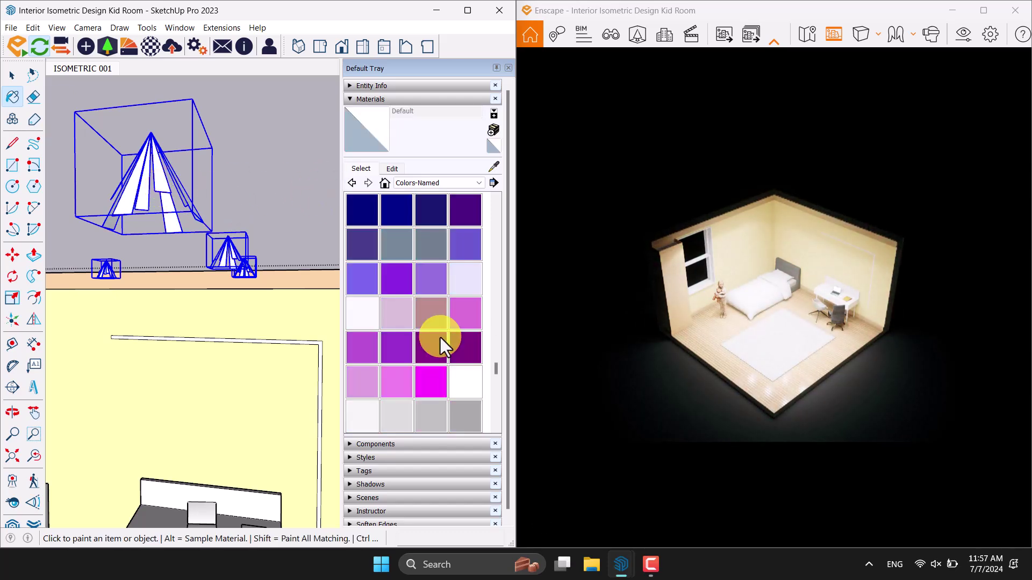
click(466, 245)
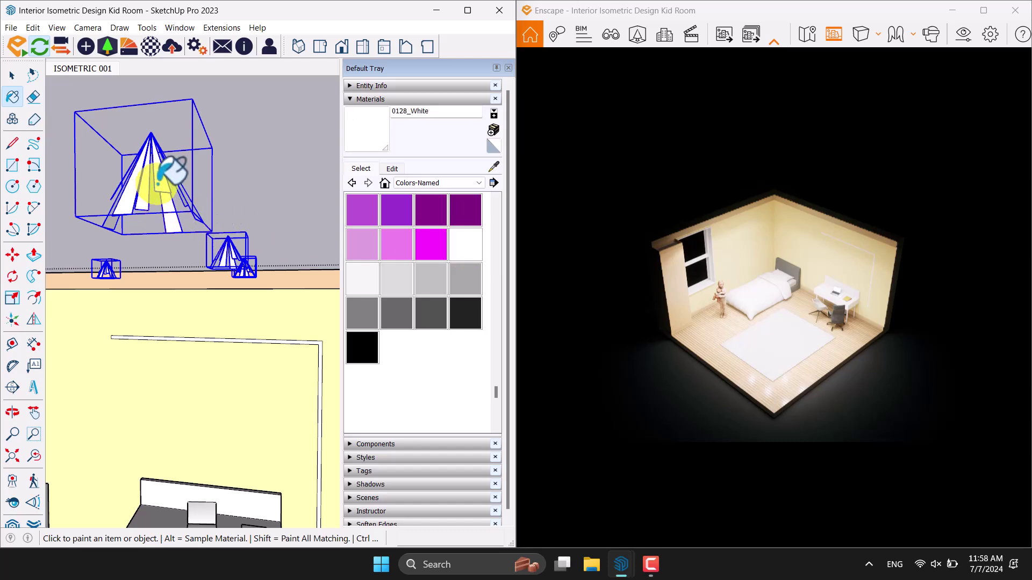
- Rename the white spot light material to White and set its RGB color to 254, 254, 254
click(392, 167)
drag(409, 115, 341, 108)
key(BackSpace)
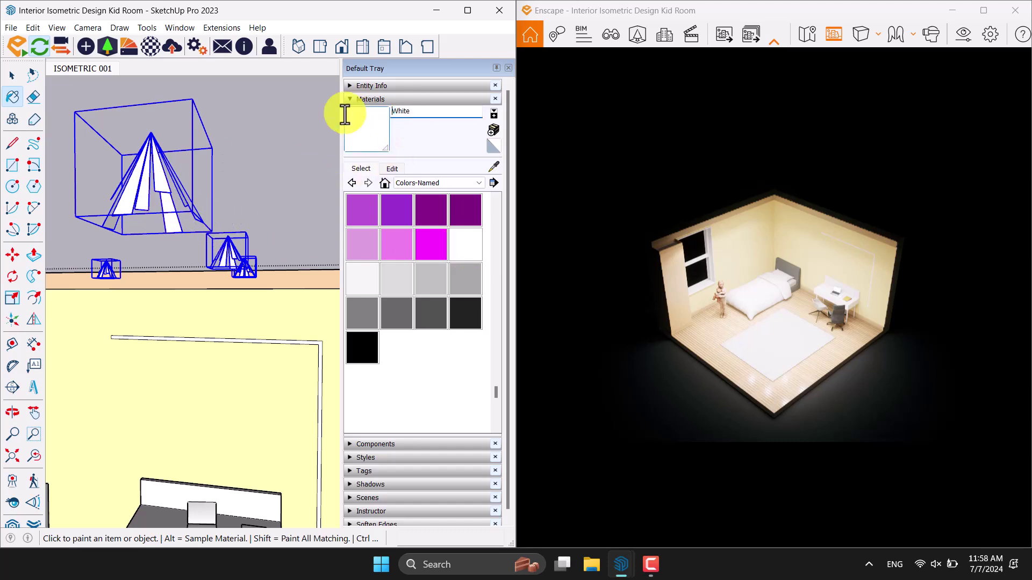
click(392, 169)
click(485, 240)
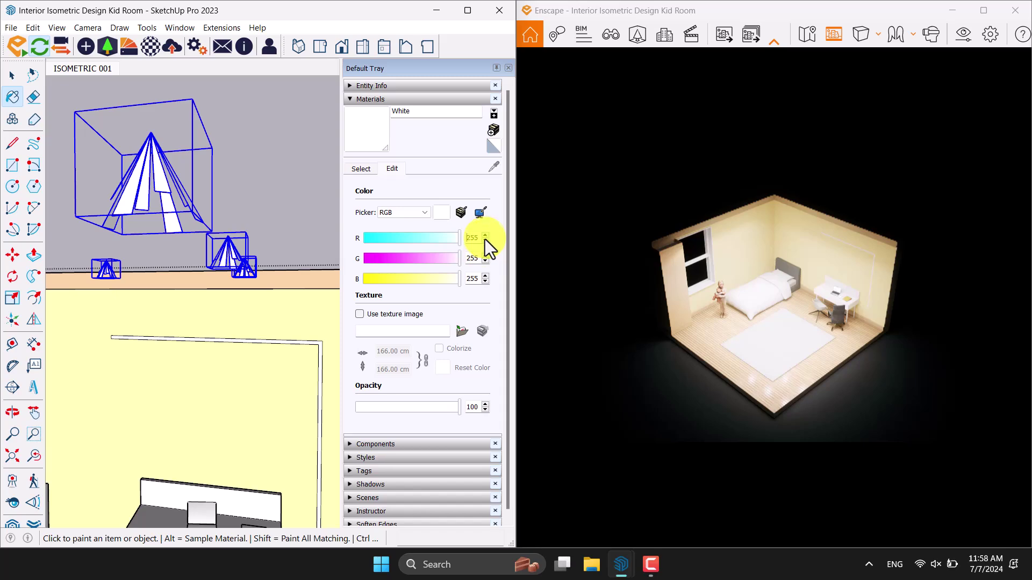
click(484, 261)
click(485, 282)
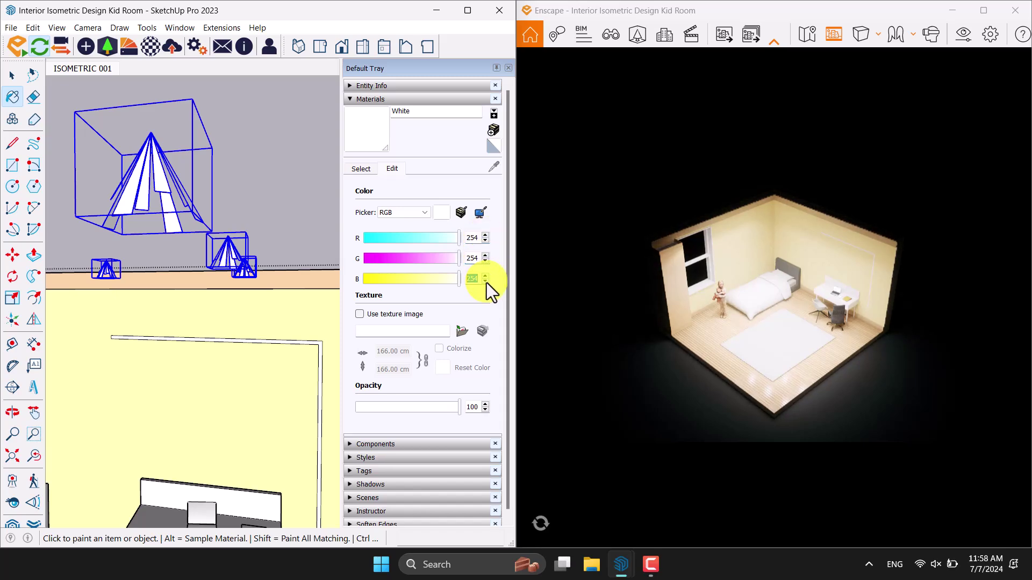
- Change the type of the Coral material to Self-illuminated in the Enscape Material Editor
middle_drag(333, 258, 230, 253)
key(space)
scroll(299, 328, up, 4)
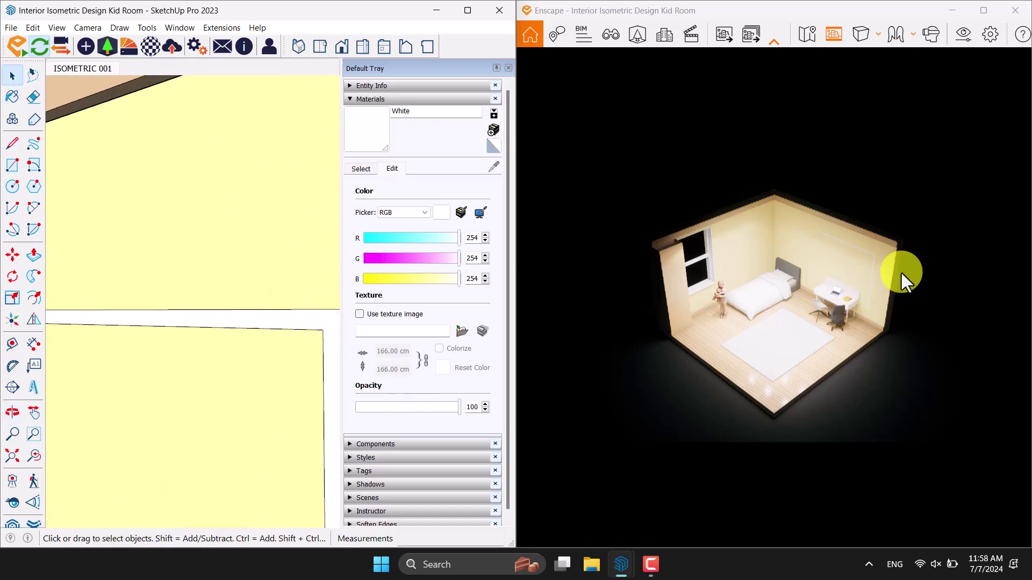
click(147, 51)
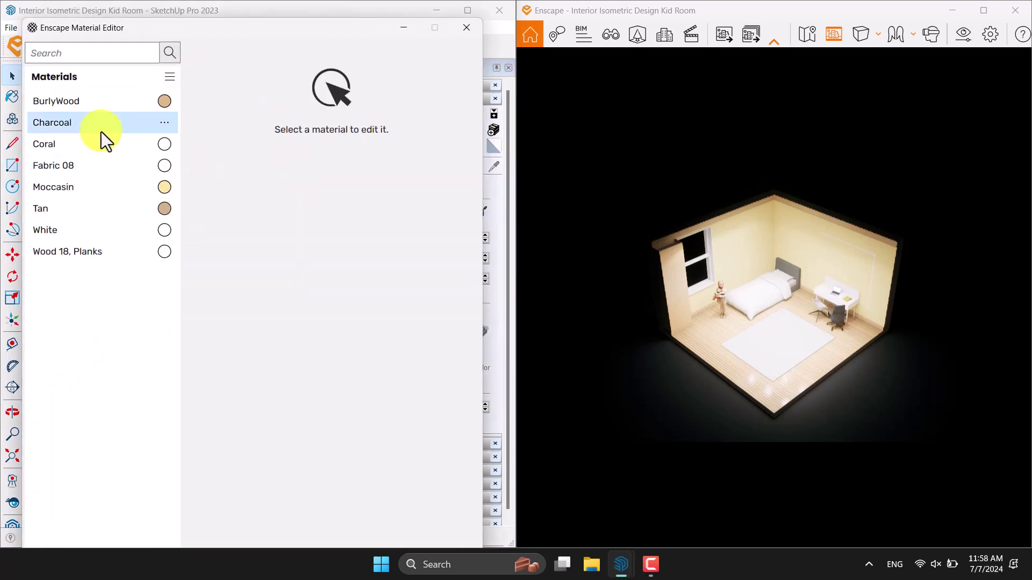
click(64, 146)
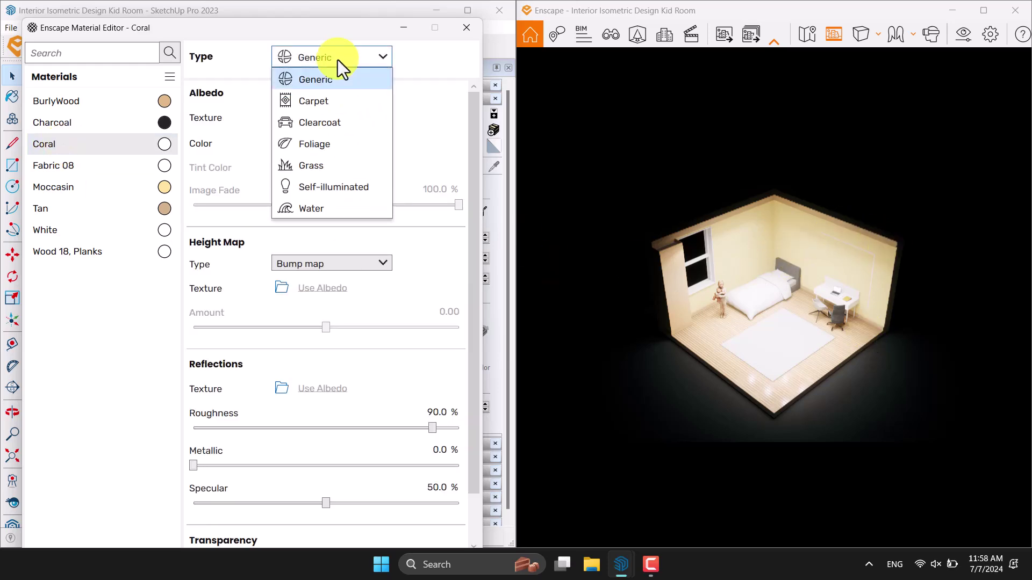
click(334, 188)
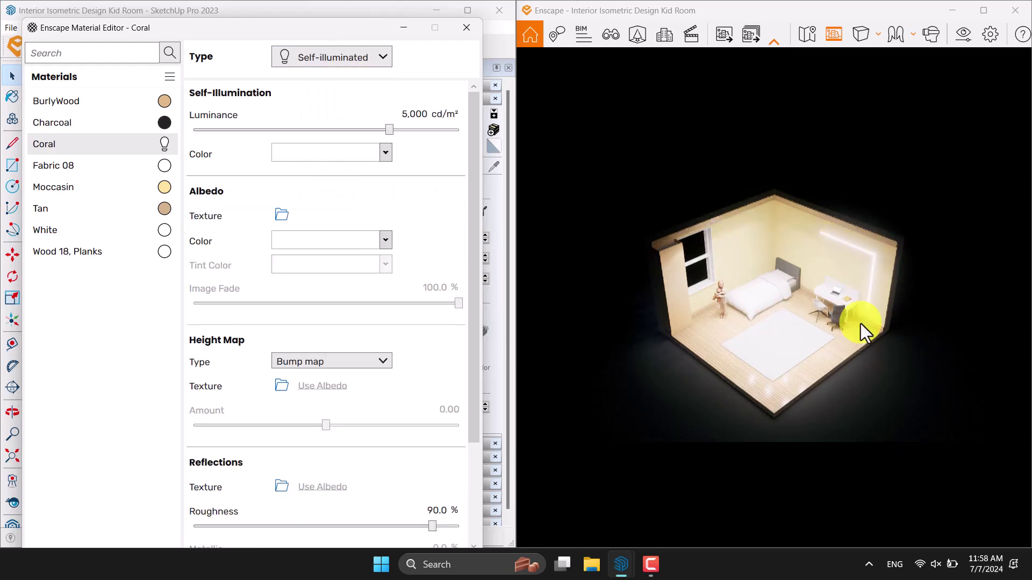
- Try a luminance of 4,000 cd/m² on the Coral material and reduce it to 700 cd/m²
click(414, 114)
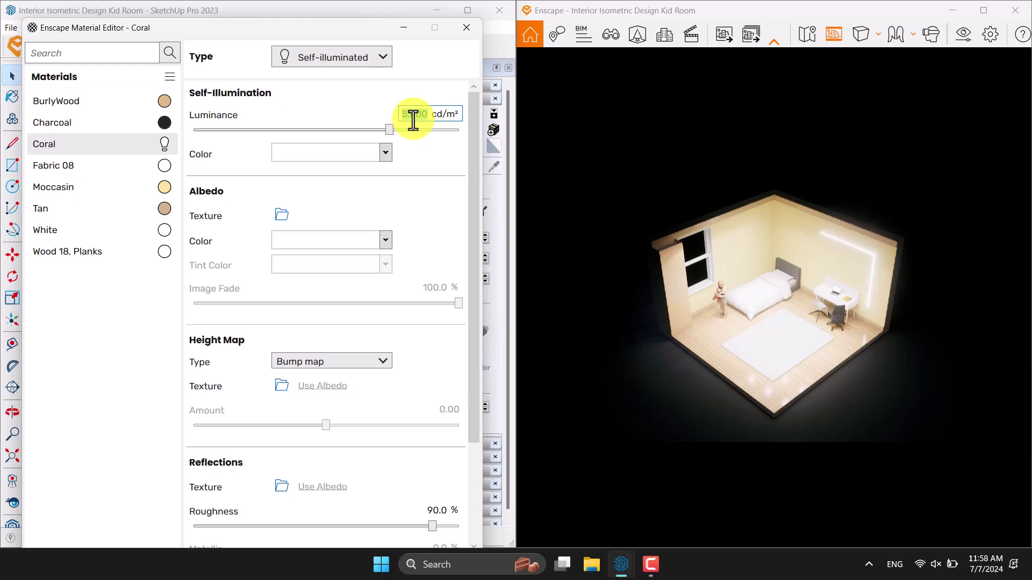
text(4000)
key(Return)
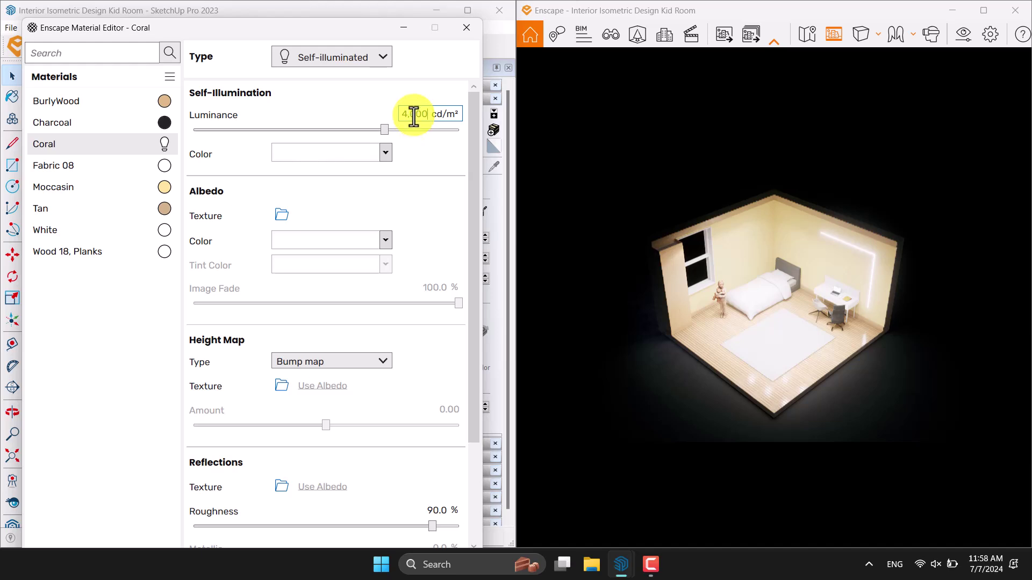
drag(377, 133, 345, 126)
click(413, 113)
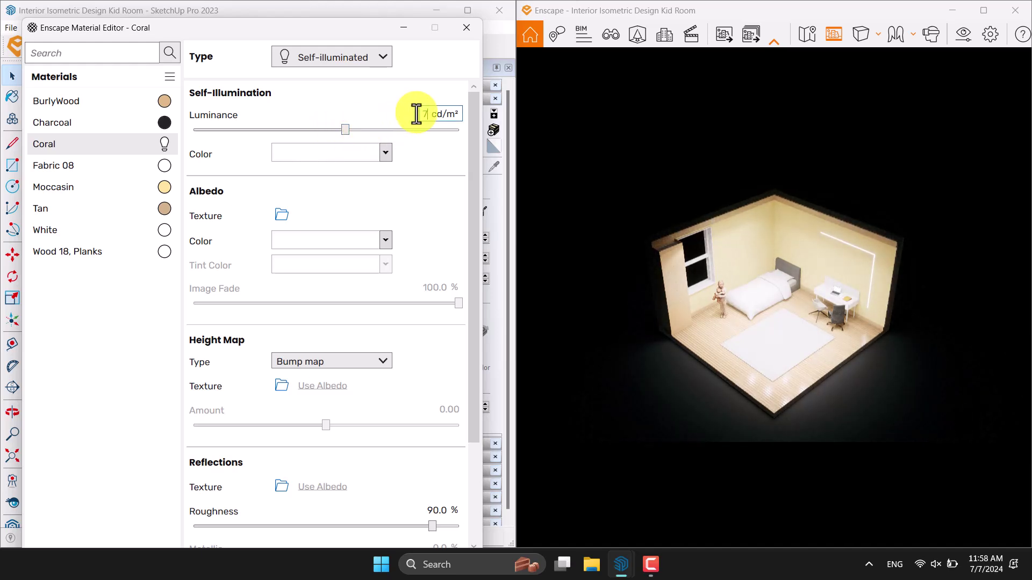
key(Return)
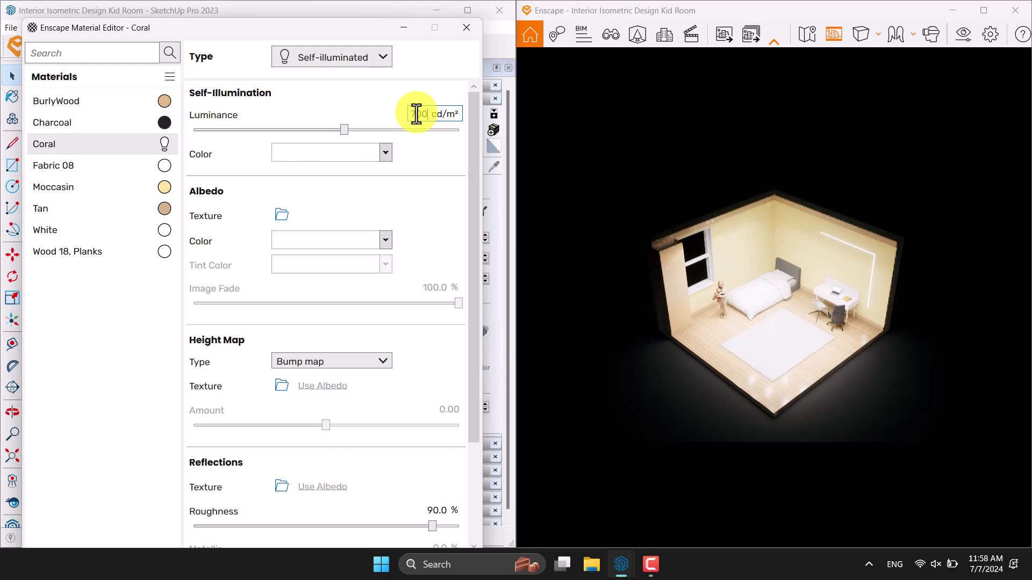
- Set both the self-illumination color and the albedo color of the Coral material to coral red
click(381, 150)
click(415, 238)
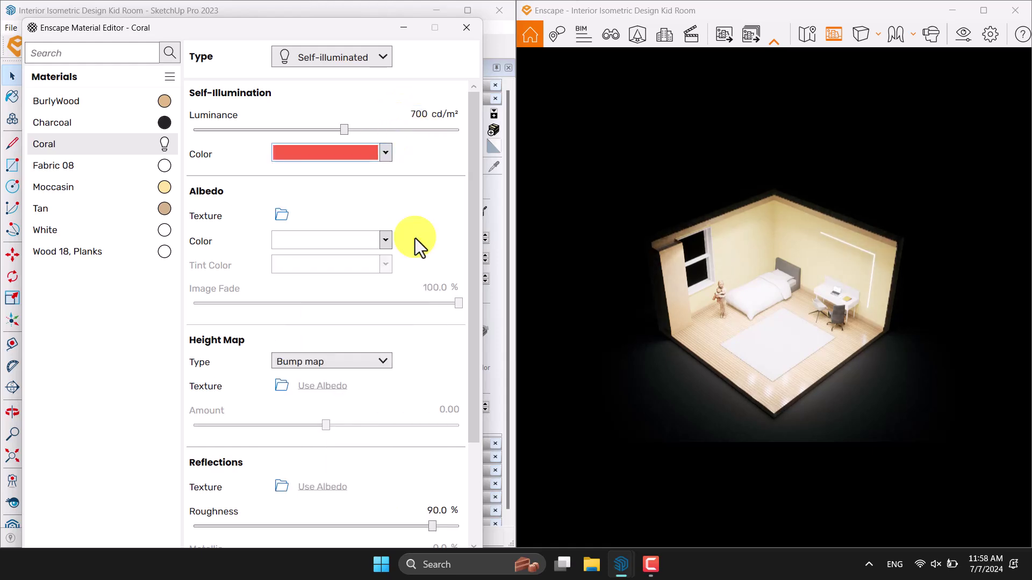
click(391, 241)
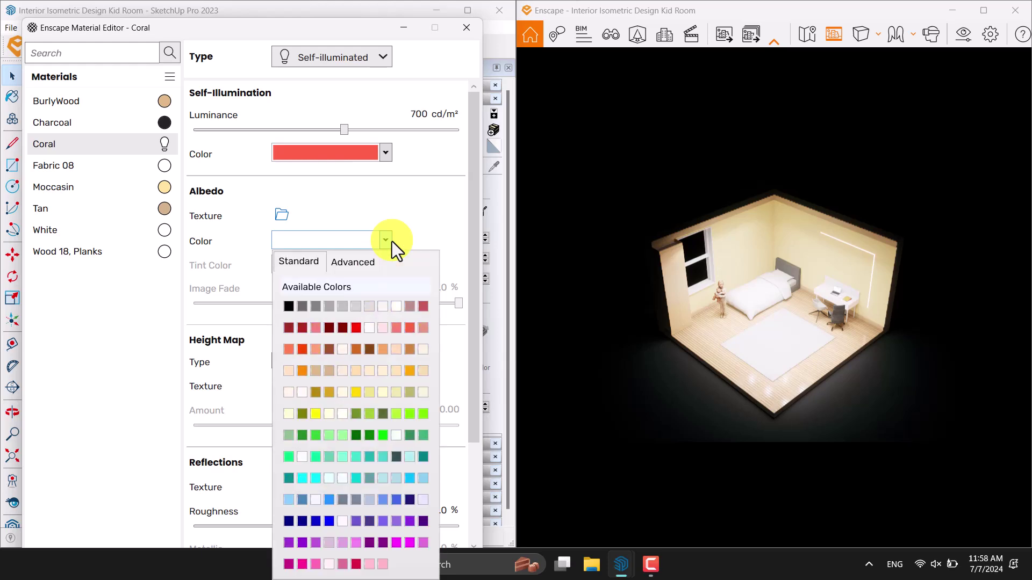
click(411, 332)
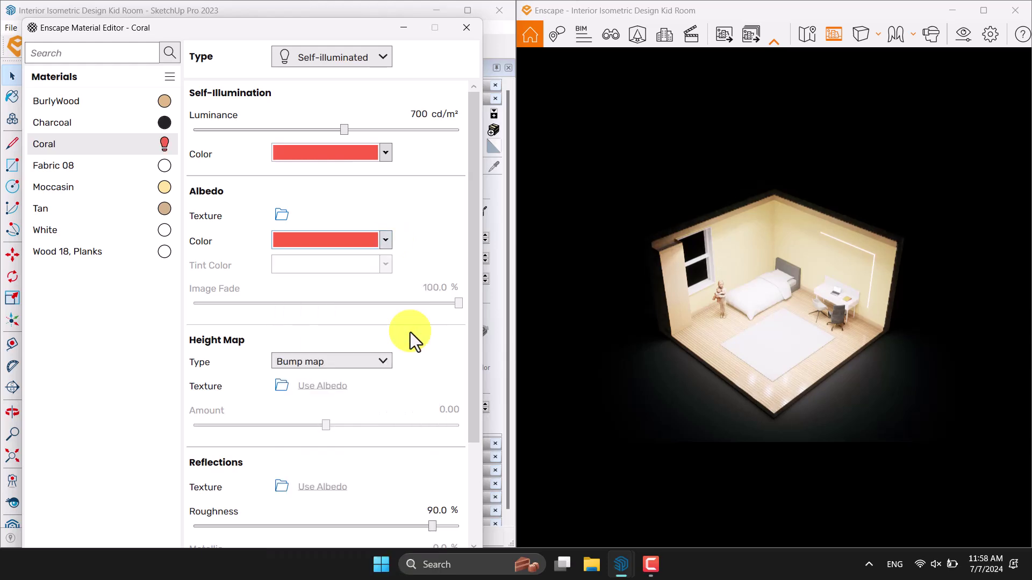
- Set the Coral material's self-illumination and albedo colors to the same medium blue and its luminance to 1,000 cd/m²
click(380, 158)
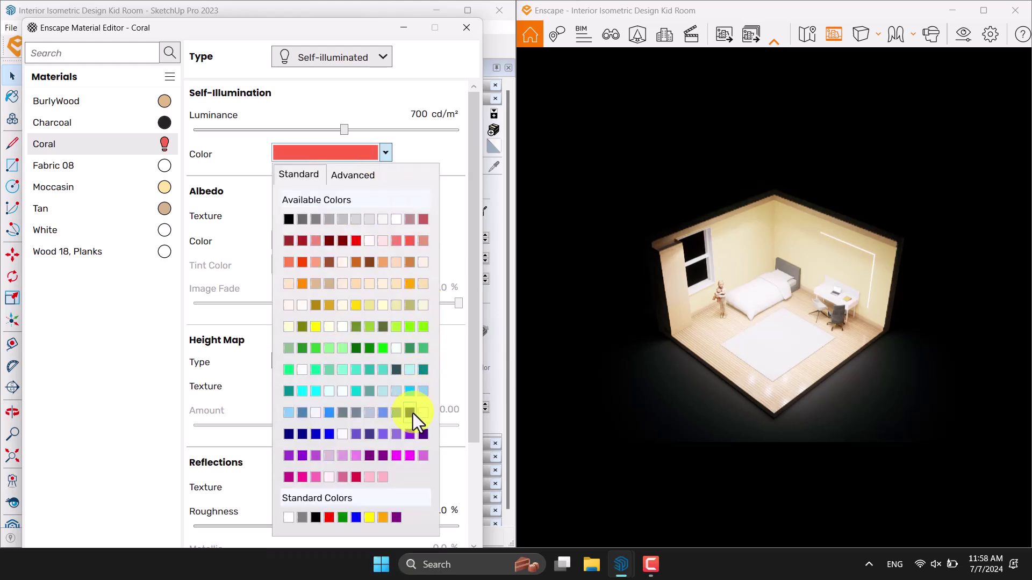
click(401, 418)
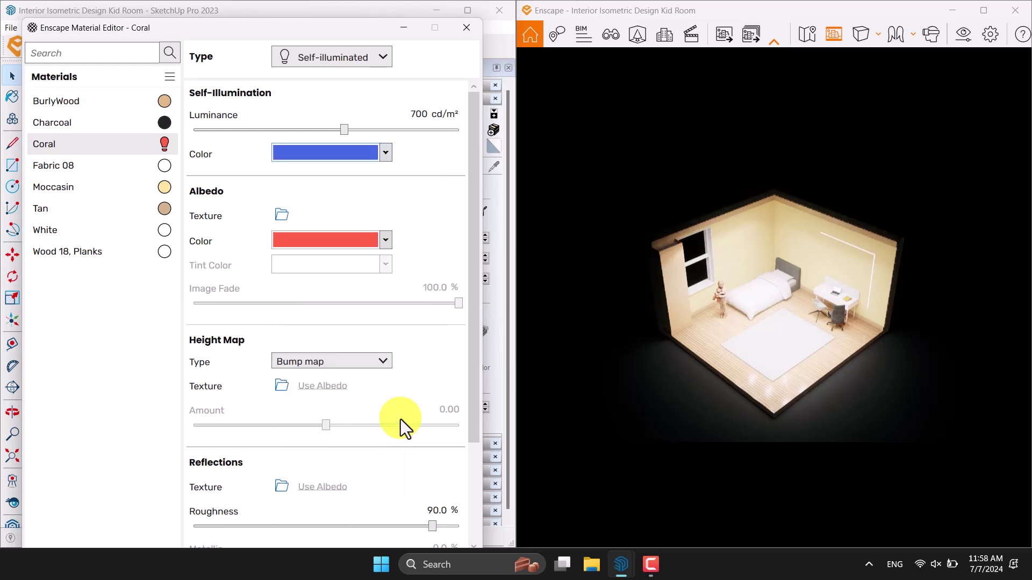
click(385, 241)
click(410, 478)
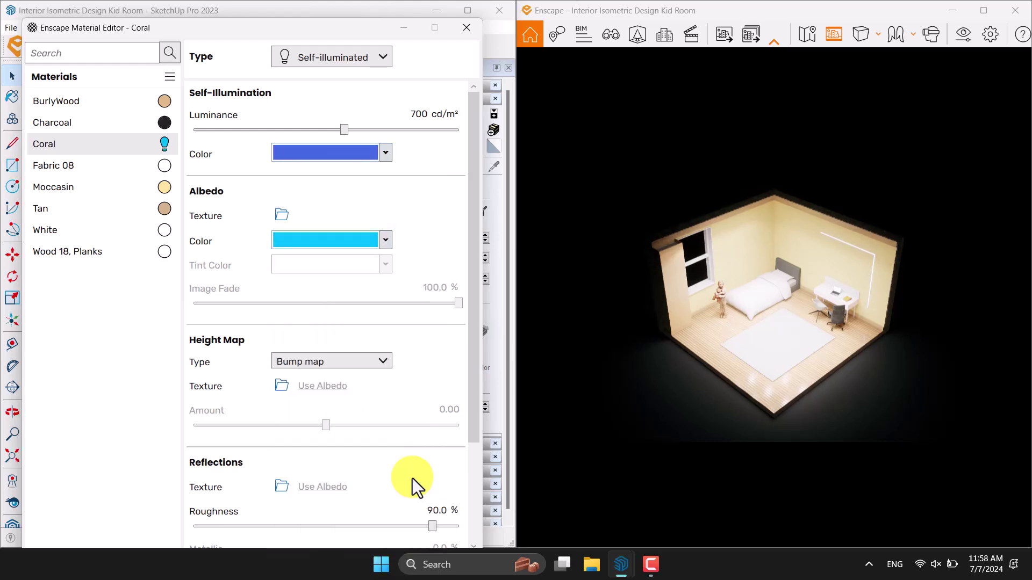
click(387, 243)
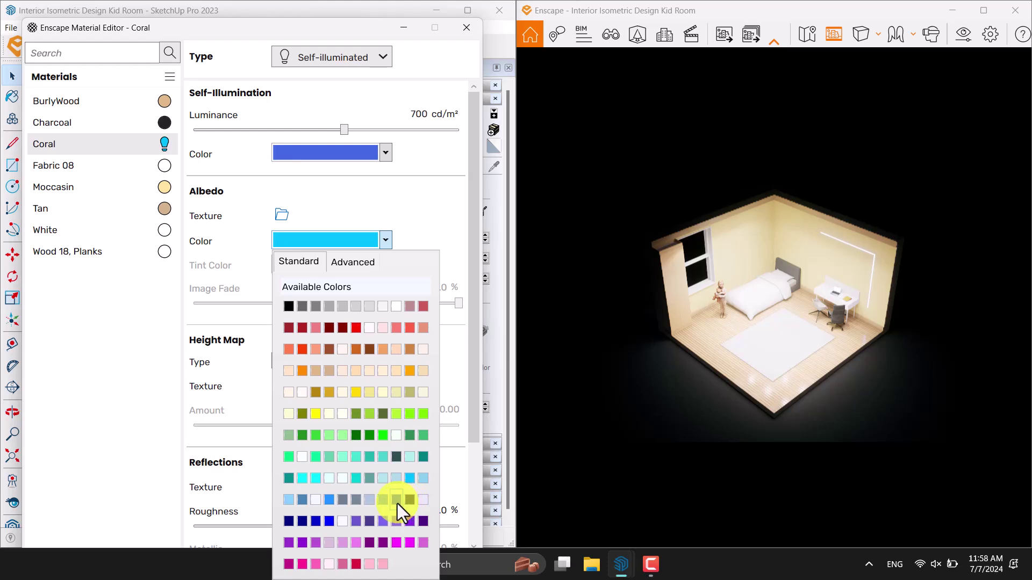
click(398, 502)
click(419, 114)
text(1000)
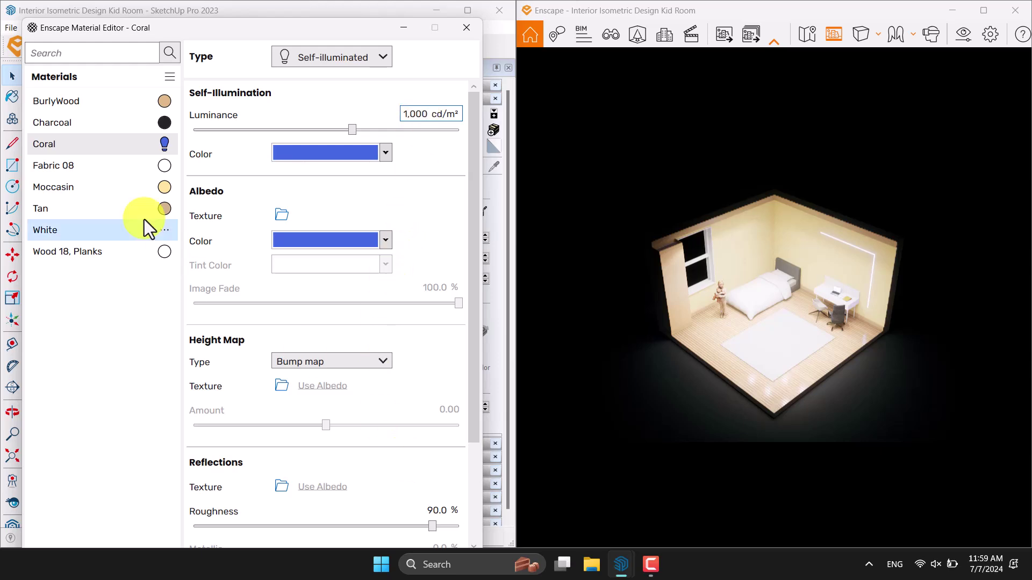
- Set the roughness of the Moccasin material to 40% and close the Enscape Material Editor
click(101, 230)
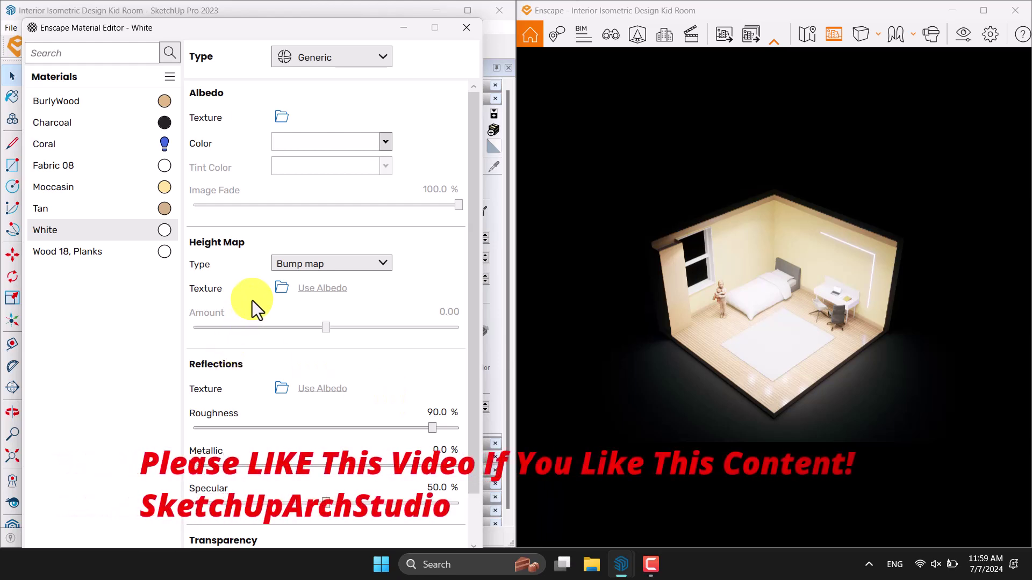
click(89, 193)
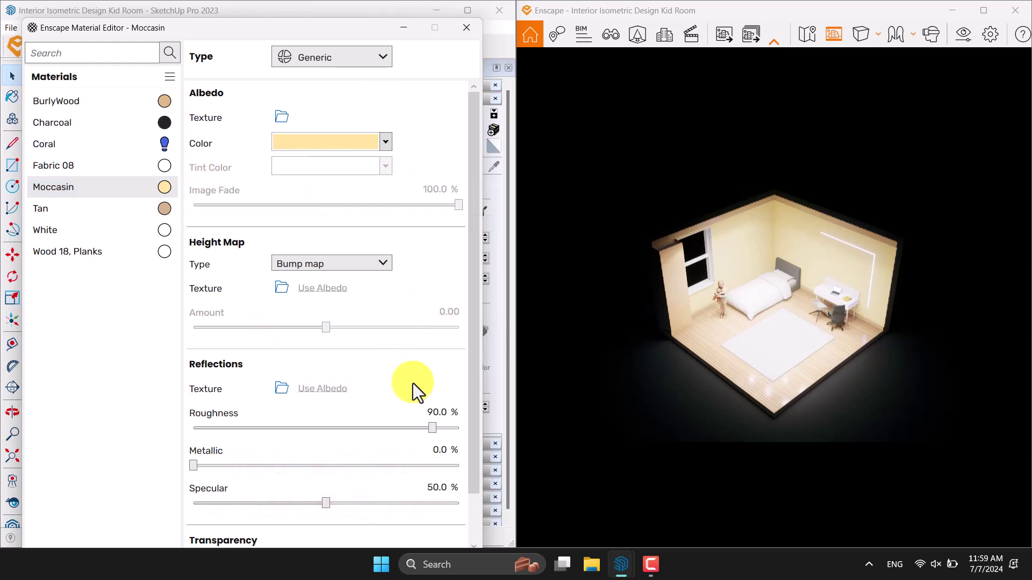
drag(431, 429, 321, 422)
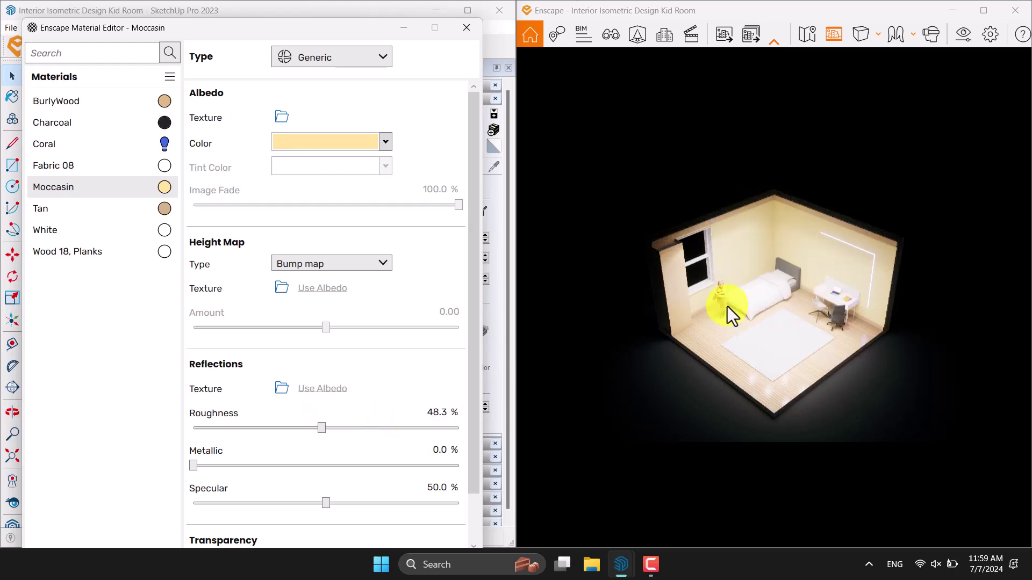
click(437, 412)
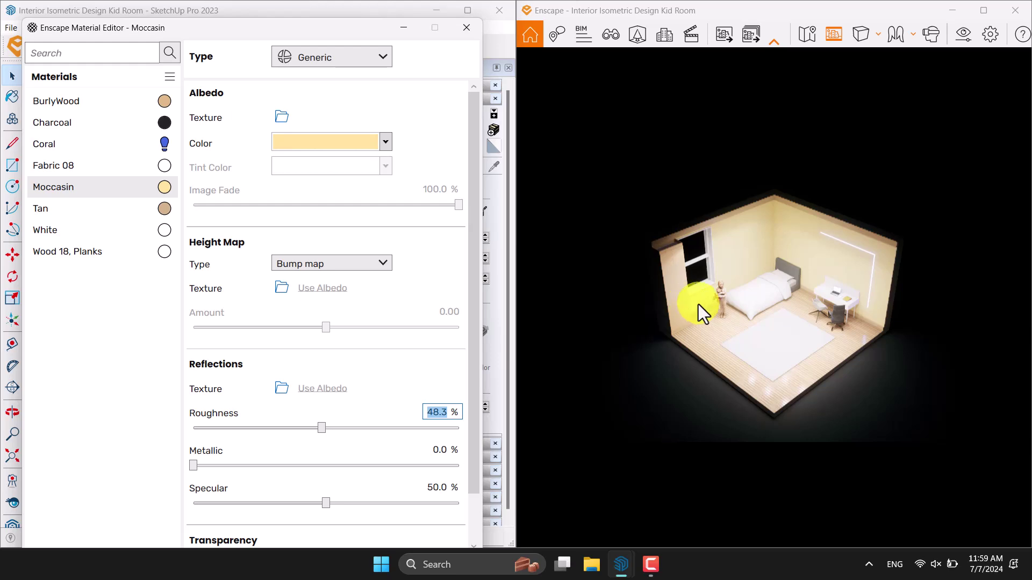
text(40)
key(Return)
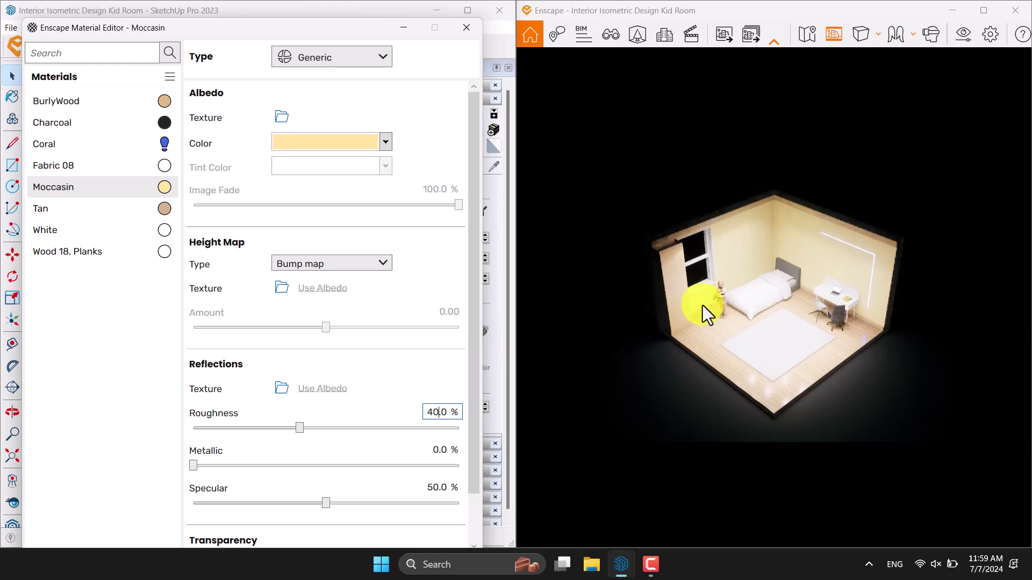
click(466, 31)
- Set the luminous intensity of the ceiling spot light above the LED strip to 750 cd in the Enscape Objects settings
scroll(239, 231, down, 2)
scroll(239, 231, down, 1)
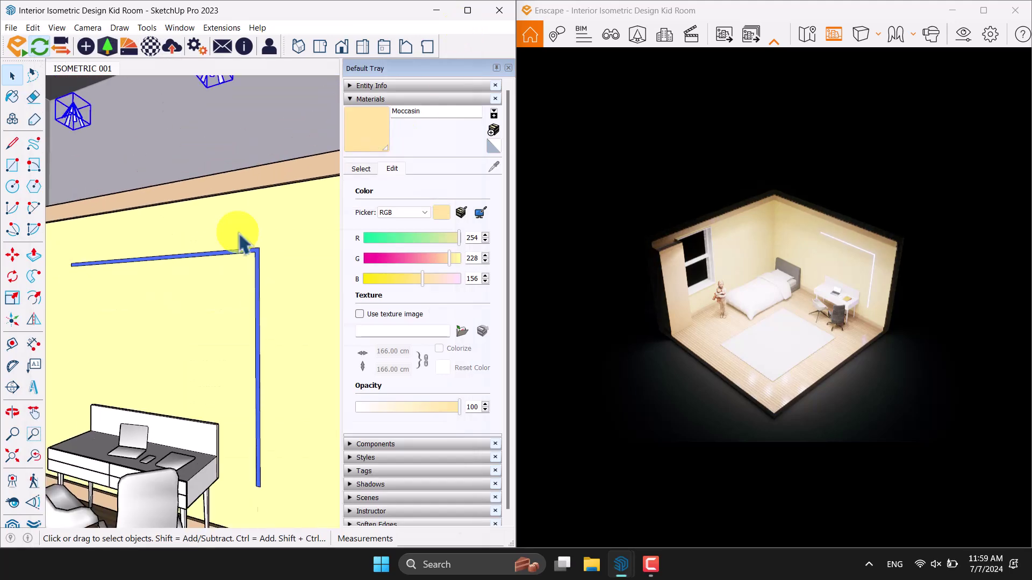
middle_drag(221, 139, 226, 150)
scroll(309, 260, up, 3)
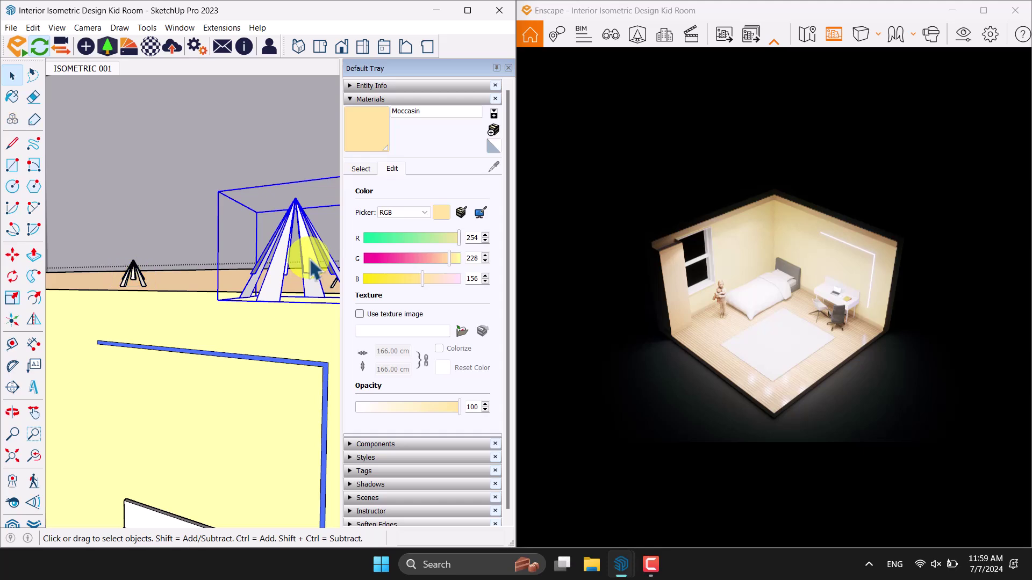
click(89, 46)
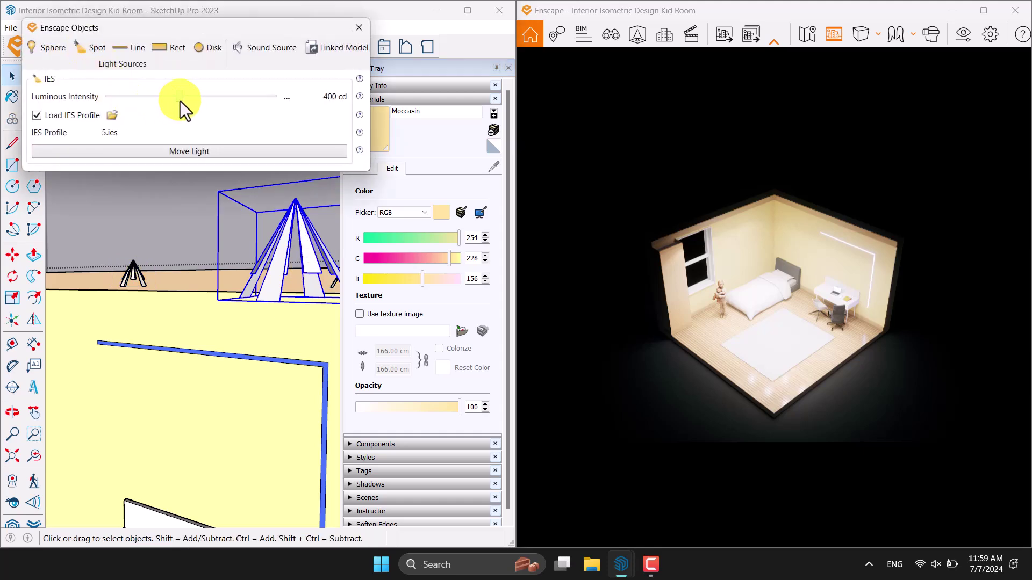
drag(179, 102, 195, 100)
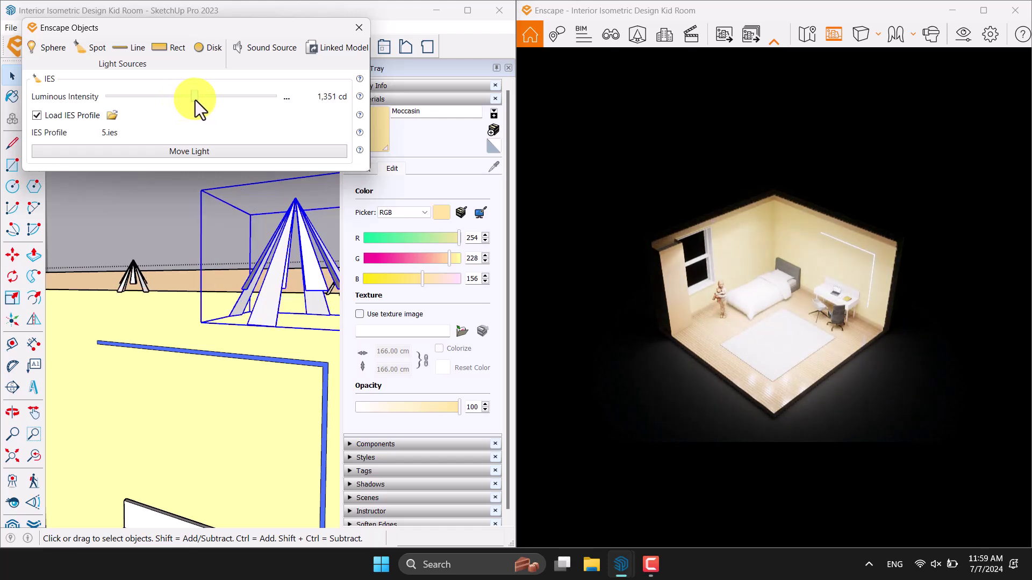
click(791, 337)
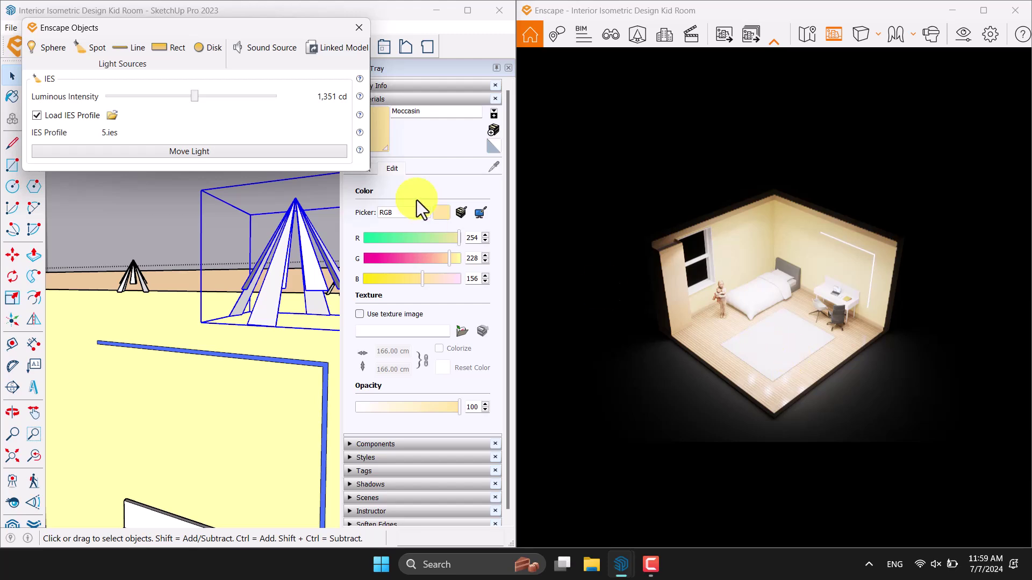
click(288, 99)
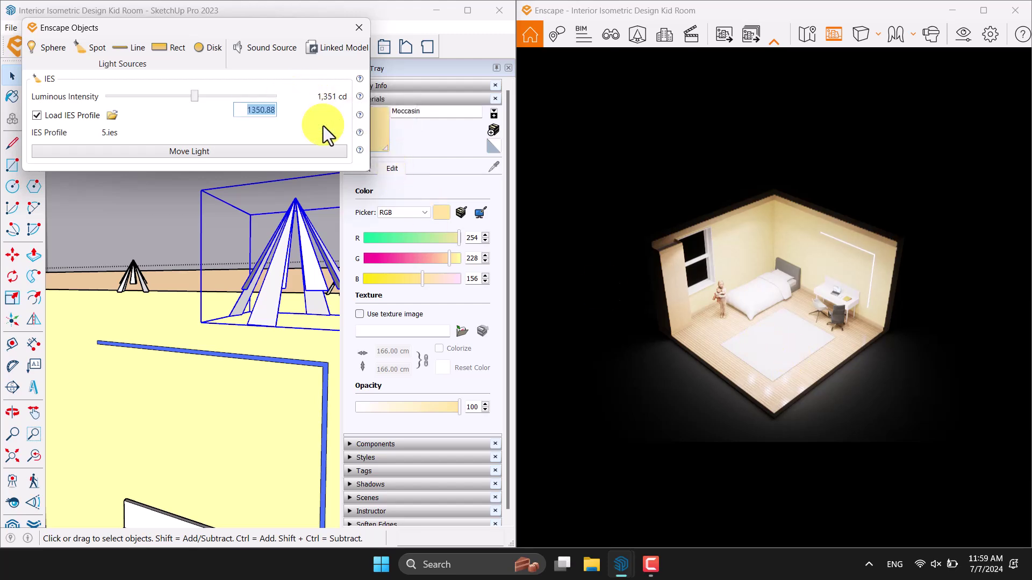
text(750)
key(Return)
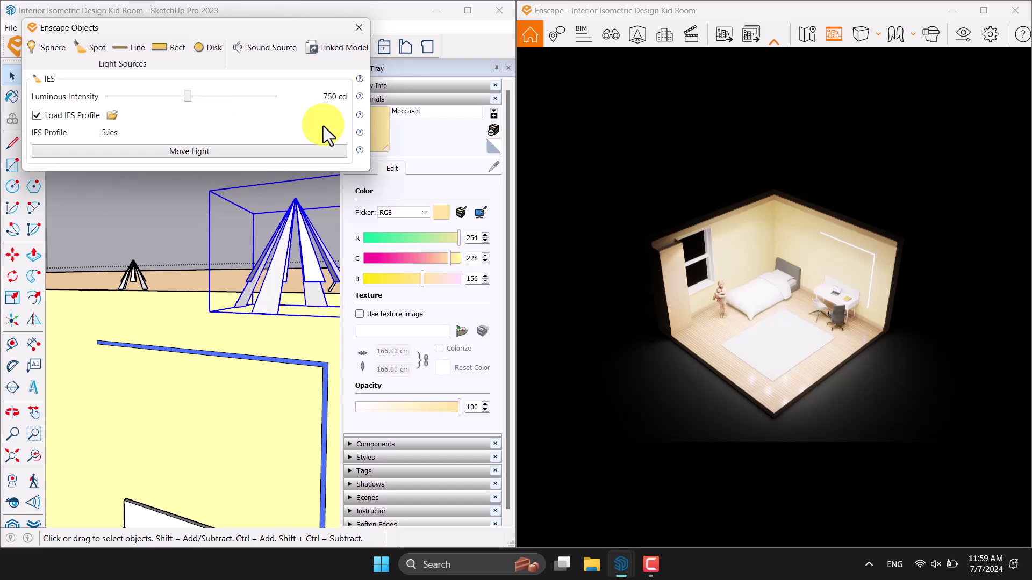
click(359, 27)
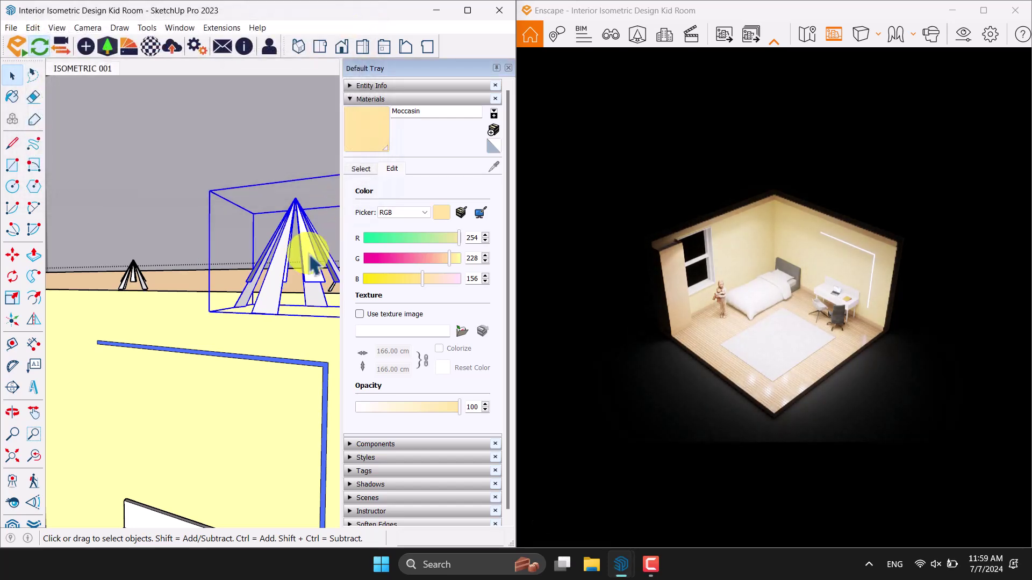
- Close the ceiling spot light's open group, return to the ISOMETRIC 001 scene and maximize the Enscape window
click(313, 262)
right_click(260, 155)
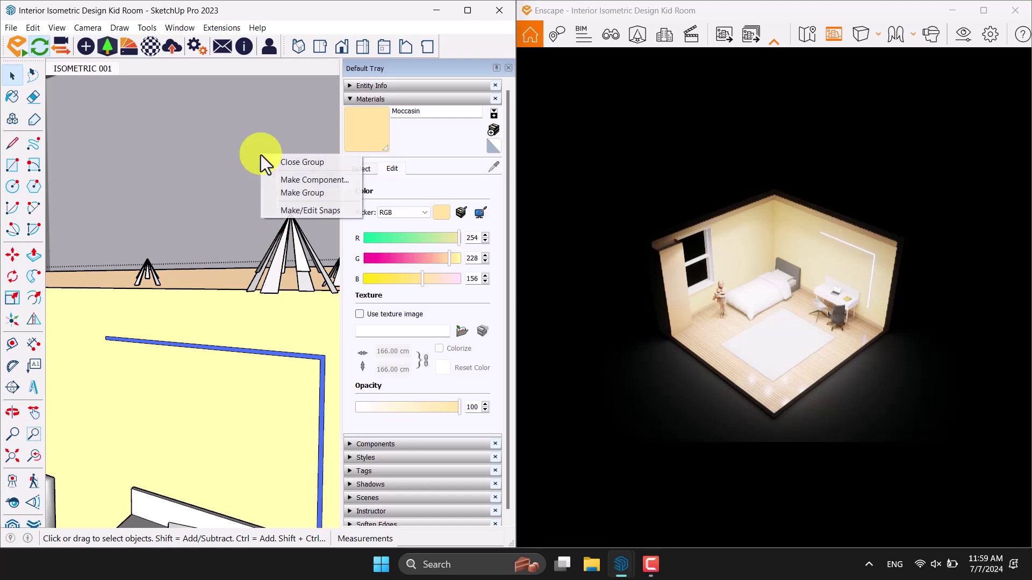
click(273, 159)
click(80, 66)
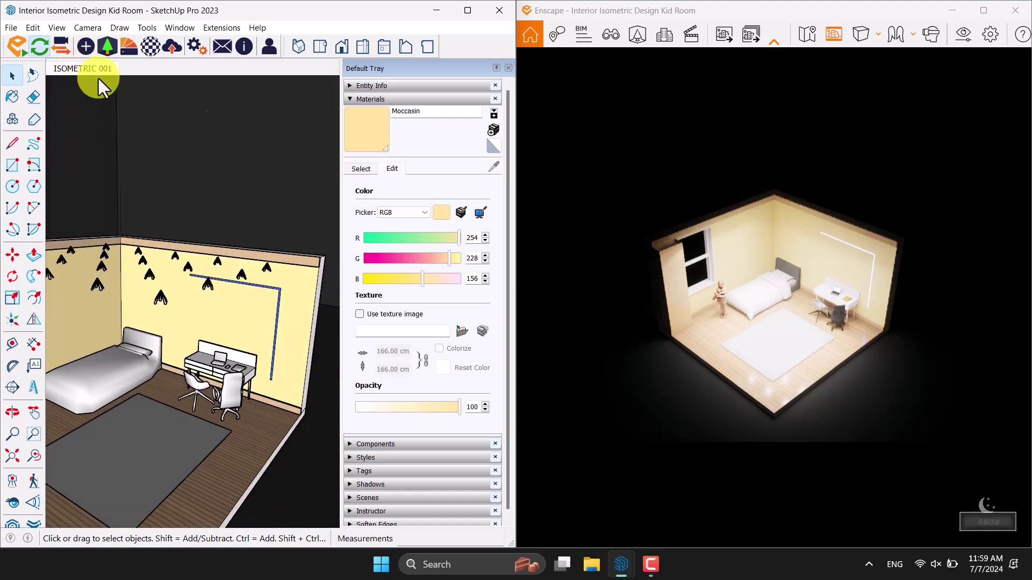
click(986, 13)
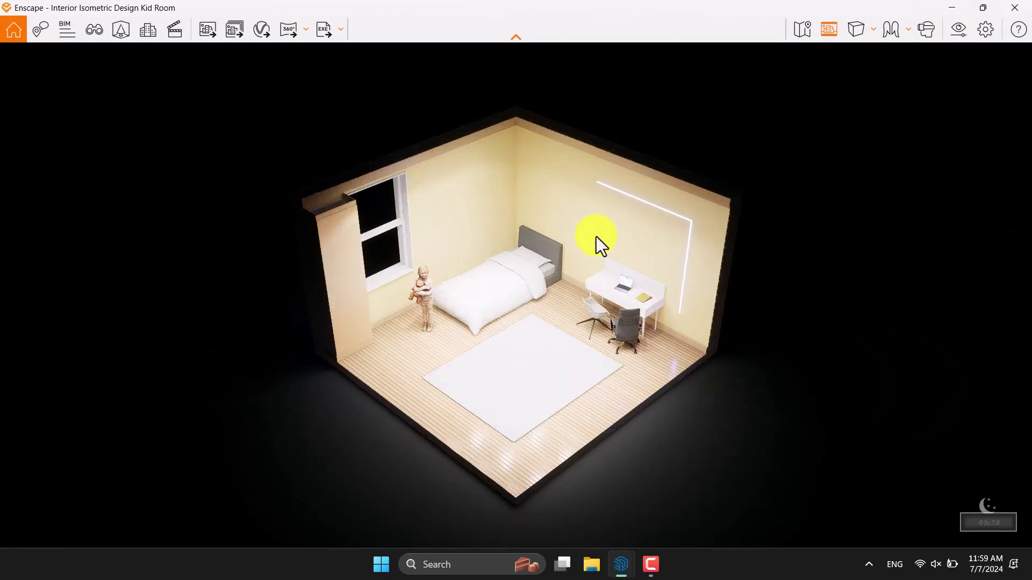
- Raise the depth of field to 21% in the Enscape visual settings and turn off Auto Focus
click(959, 28)
drag(446, 21, 189, 29)
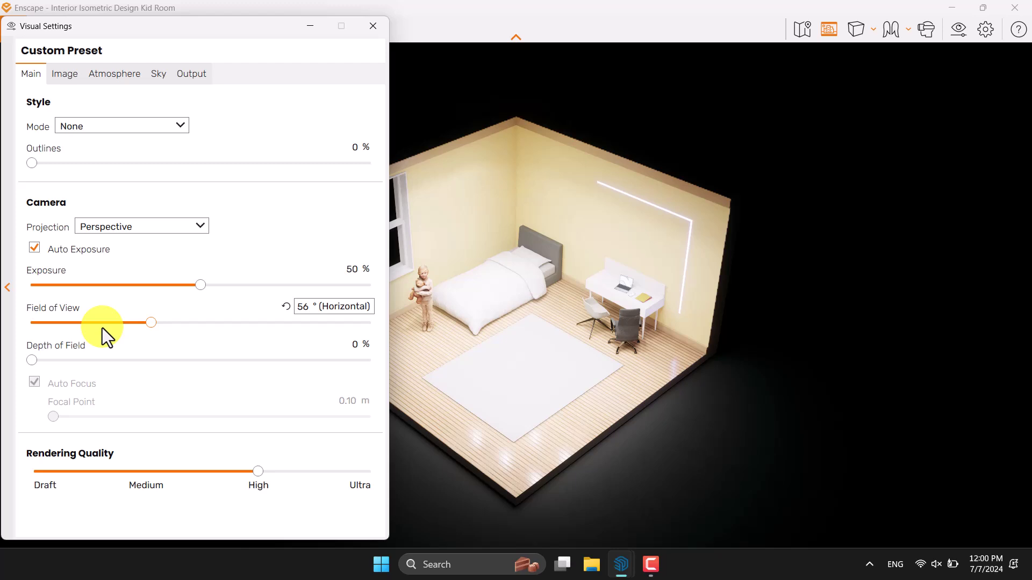
drag(32, 362, 102, 366)
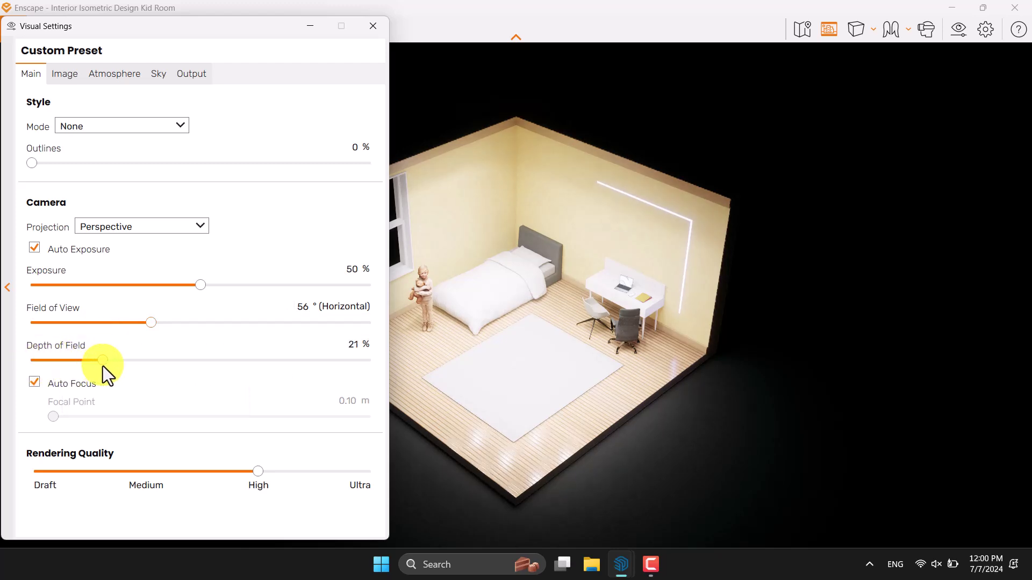
click(60, 385)
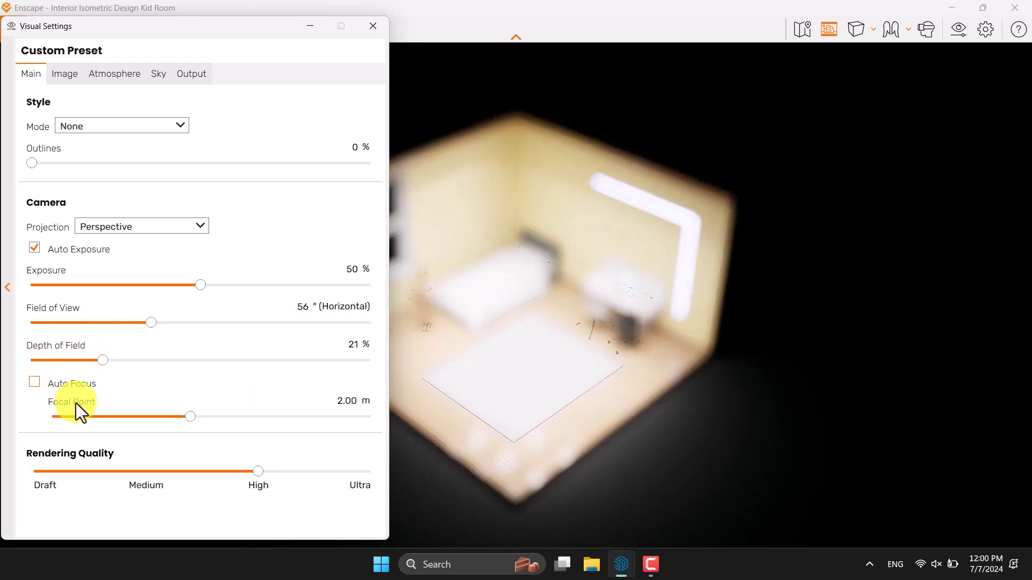
- Set the camera's focal point to 18 m so the room is in focus
drag(189, 418, 289, 414)
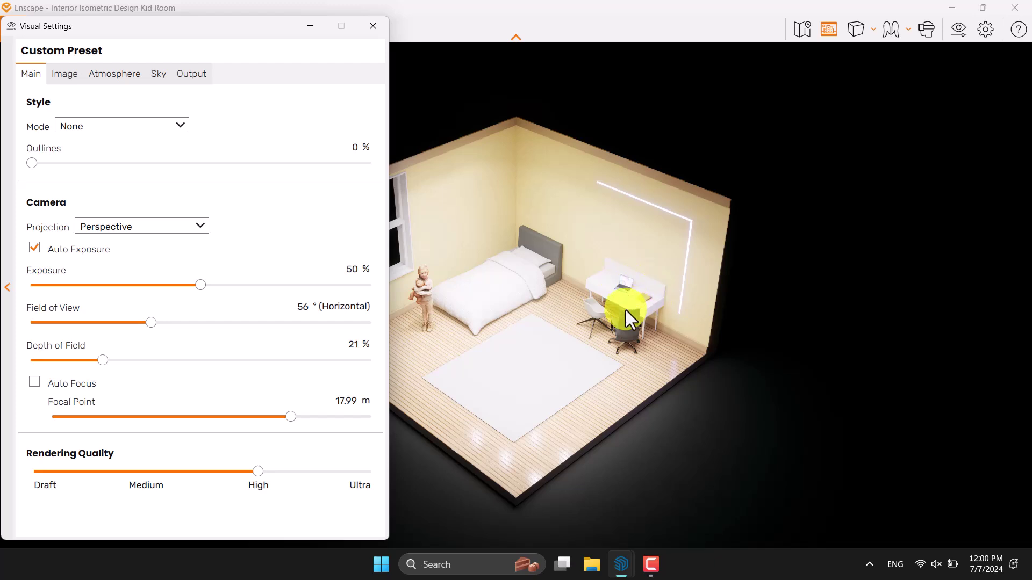
click(345, 401)
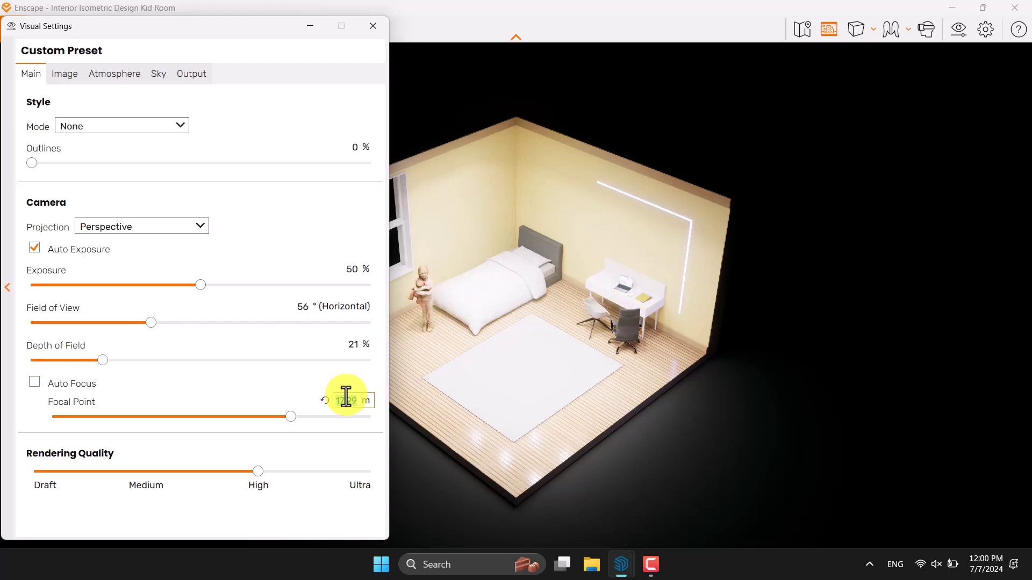
text(18)
key(Return)
- Reduce the depth of field to 10% and raise the rendering quality to Ultra
click(354, 345)
text(10)
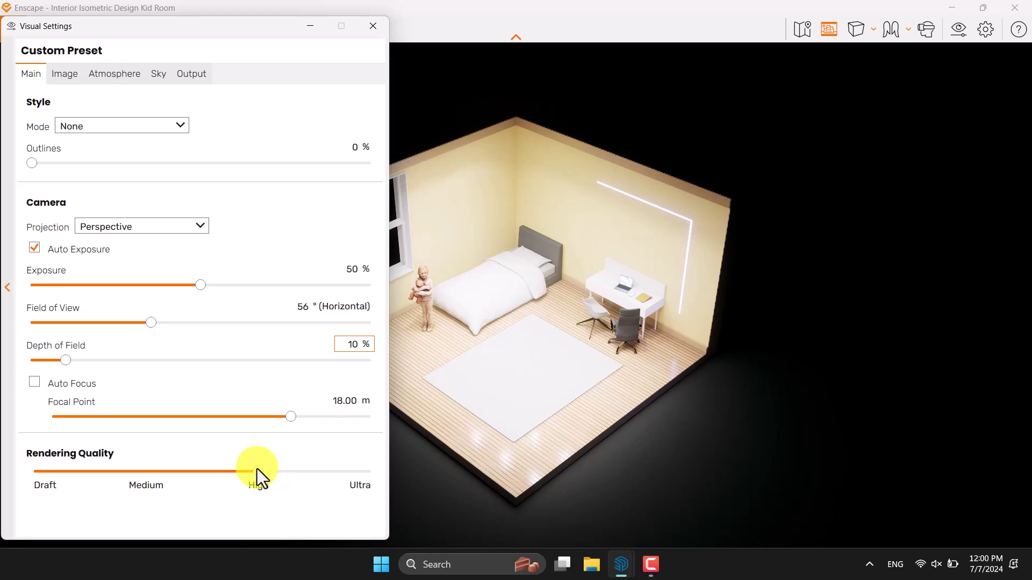
drag(257, 469, 447, 472)
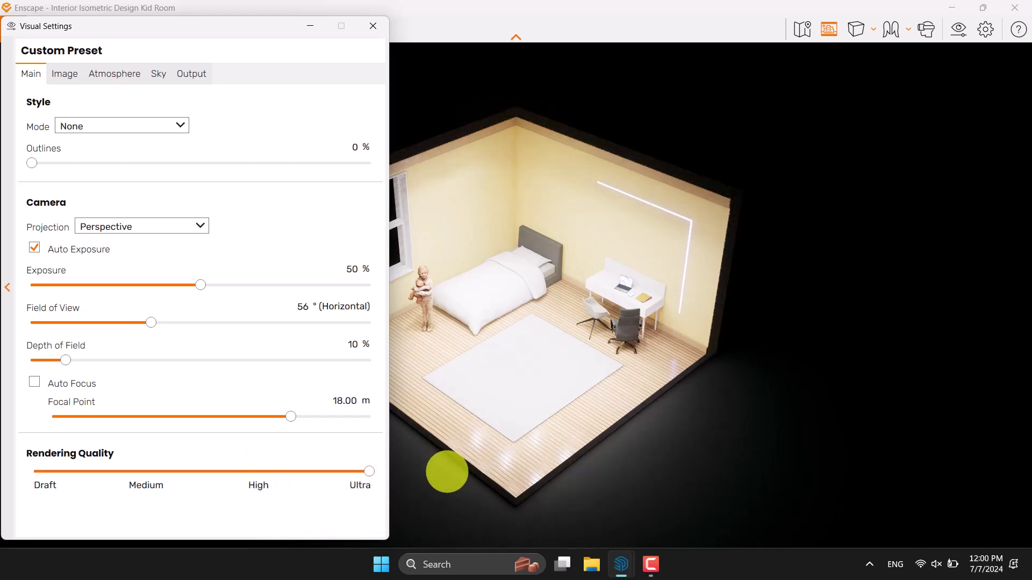
- Switch Auto Exposure off and back on for comparison, and set the exposure to 51%
click(84, 251)
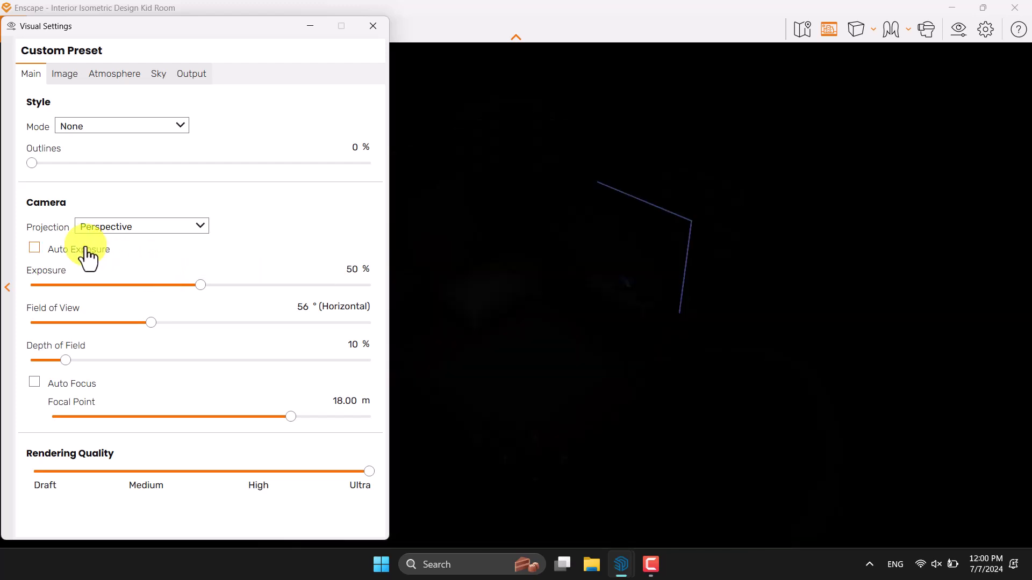
click(86, 253)
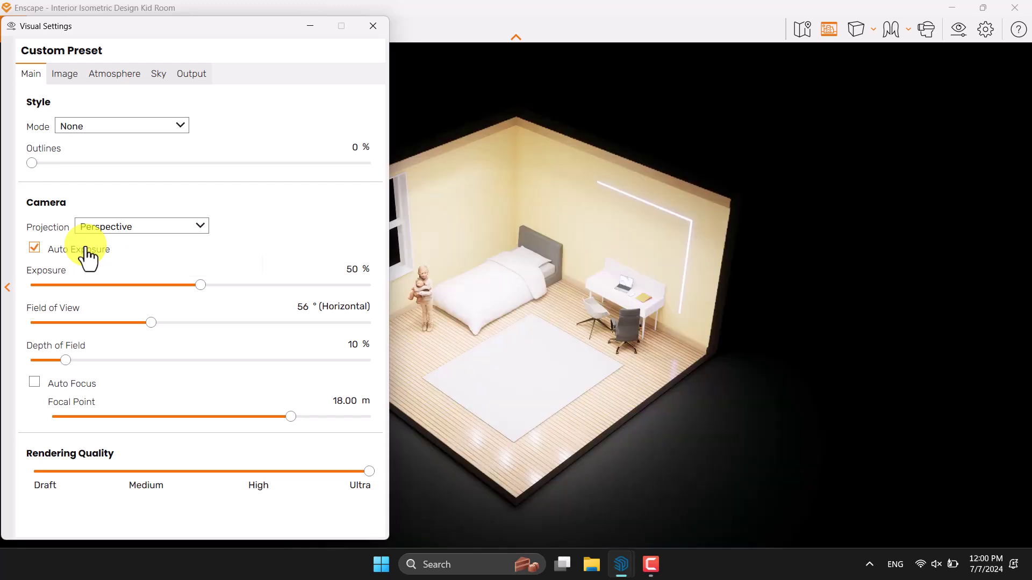
click(349, 269)
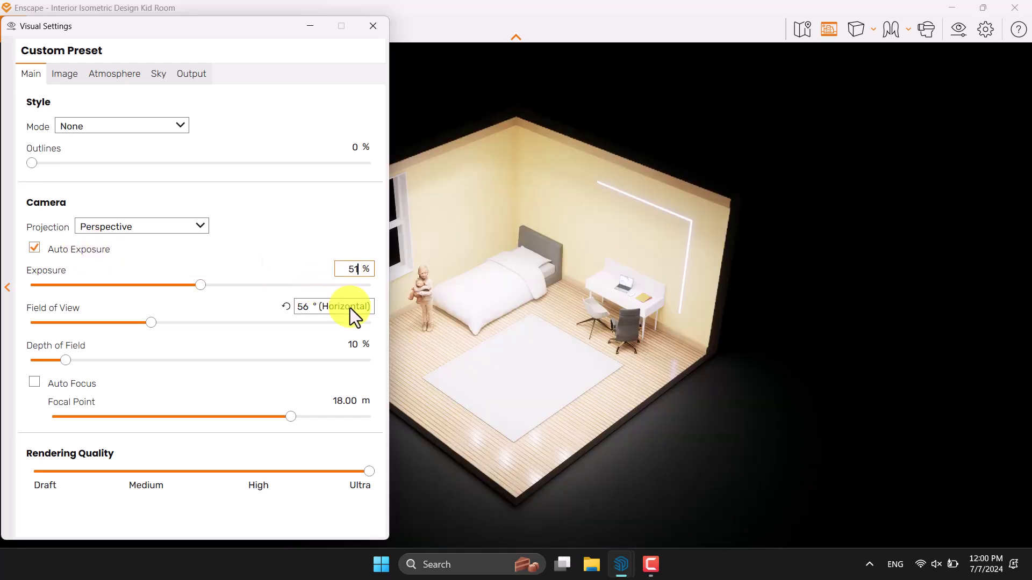
- Enable Auto Contrast in the image corrections and set the saturation to 104%
click(72, 78)
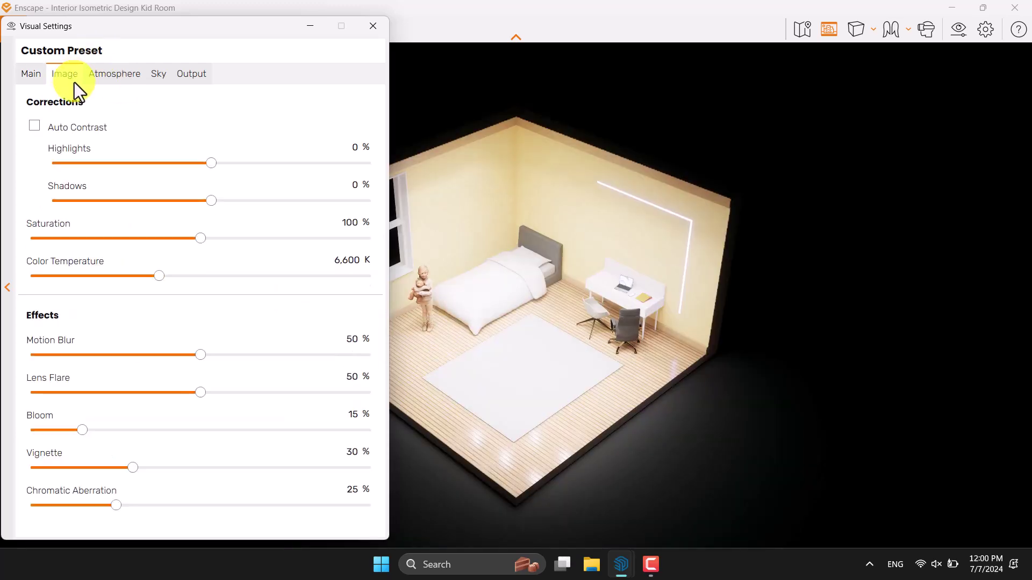
click(38, 128)
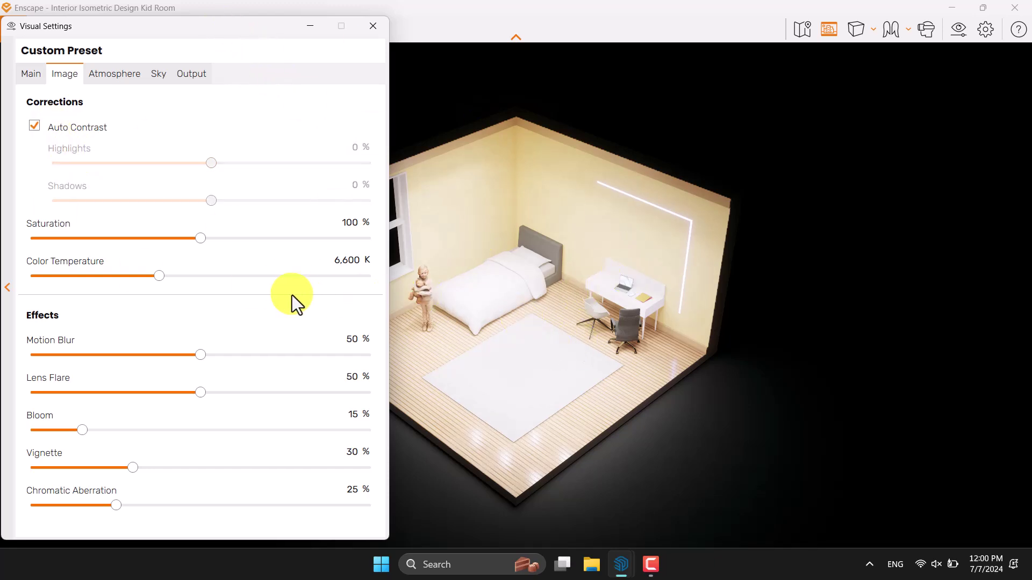
click(348, 223)
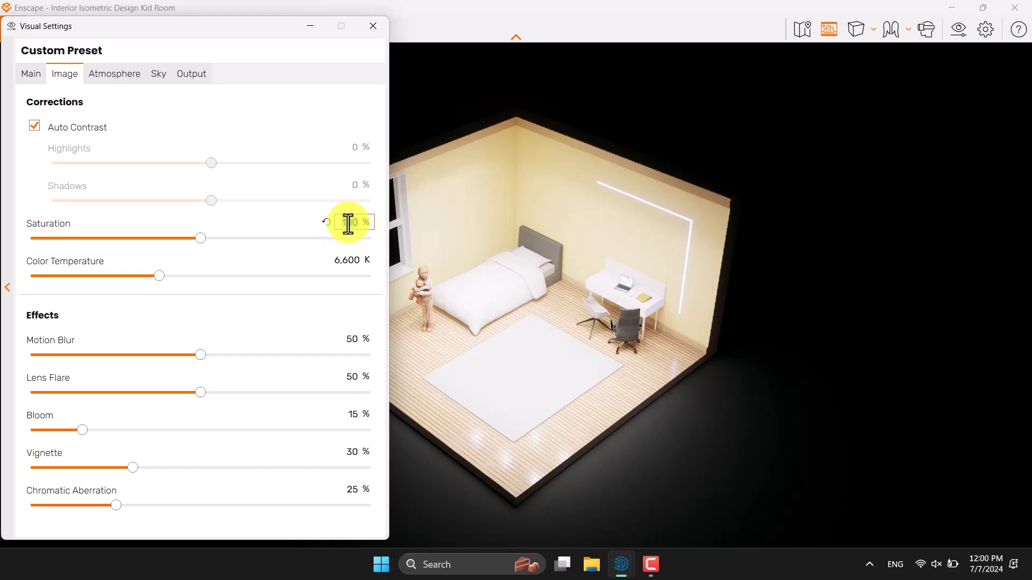
text(104)
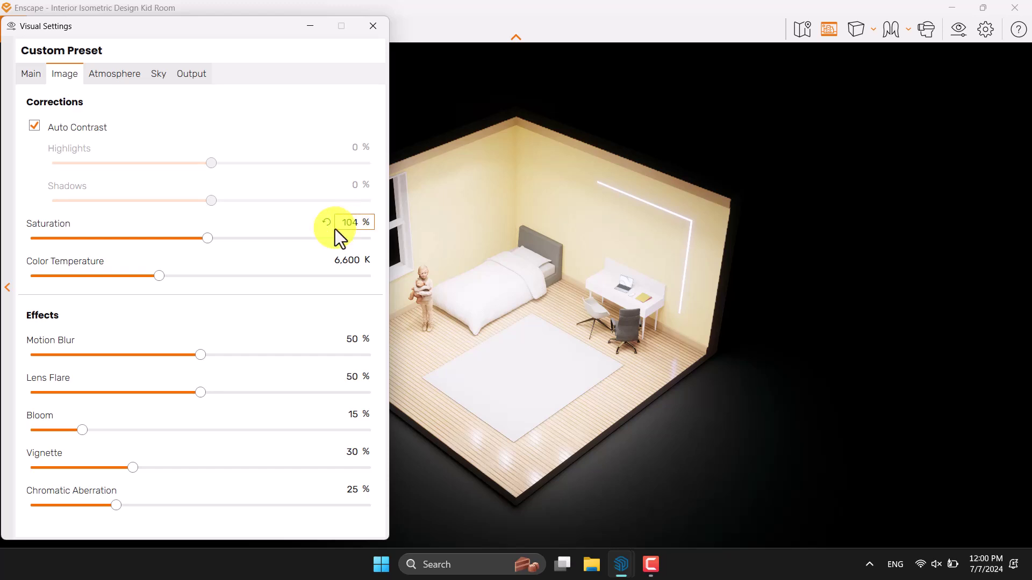
- Try different color temperatures for the rendered image and set the value to 5,600 K
click(338, 261)
drag(161, 278, 217, 274)
click(349, 261)
text(5,6)
text(00)
key(Return)
- Raise the saturation of the rendered image to 108%
click(346, 223)
text(1)
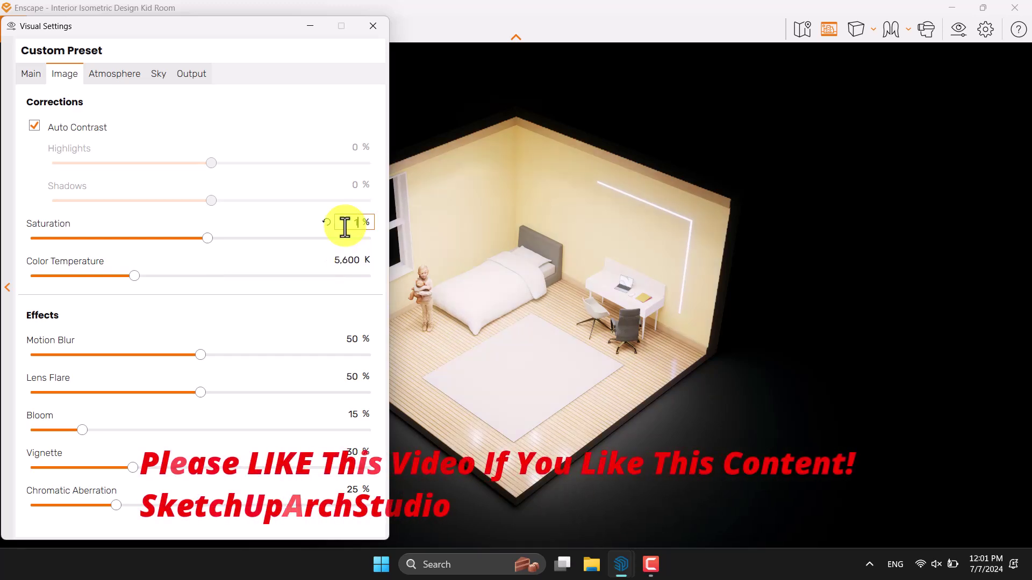
text(08)
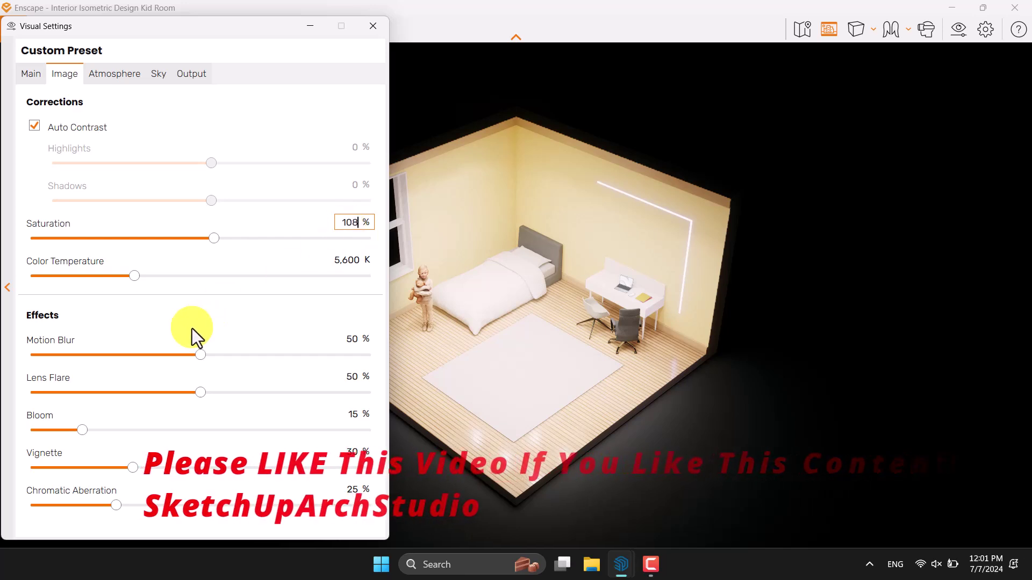
- Set the image effects to 0% motion blur, 0% bloom and 20% lens flare
drag(201, 355, 5, 355)
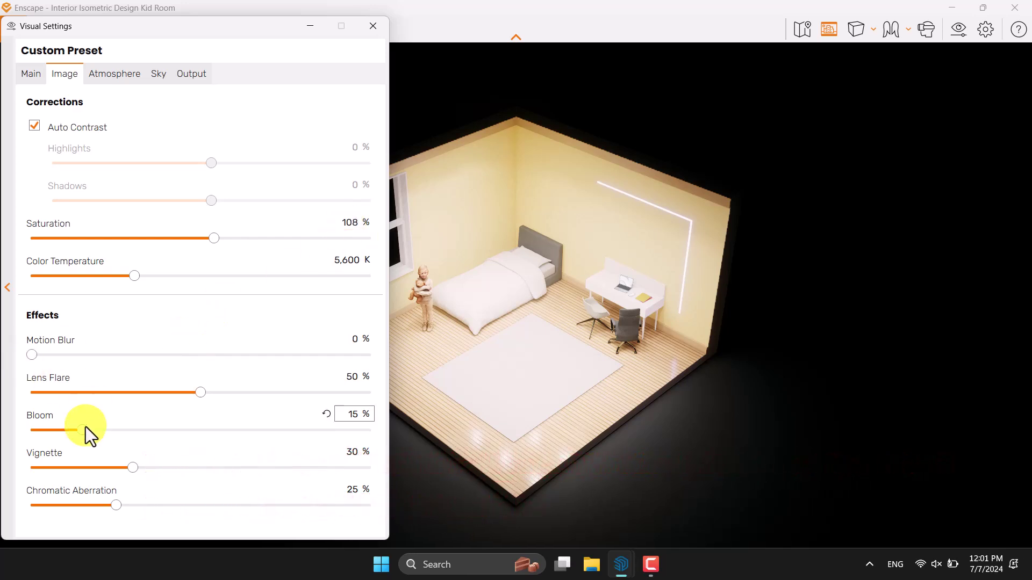
click(349, 415)
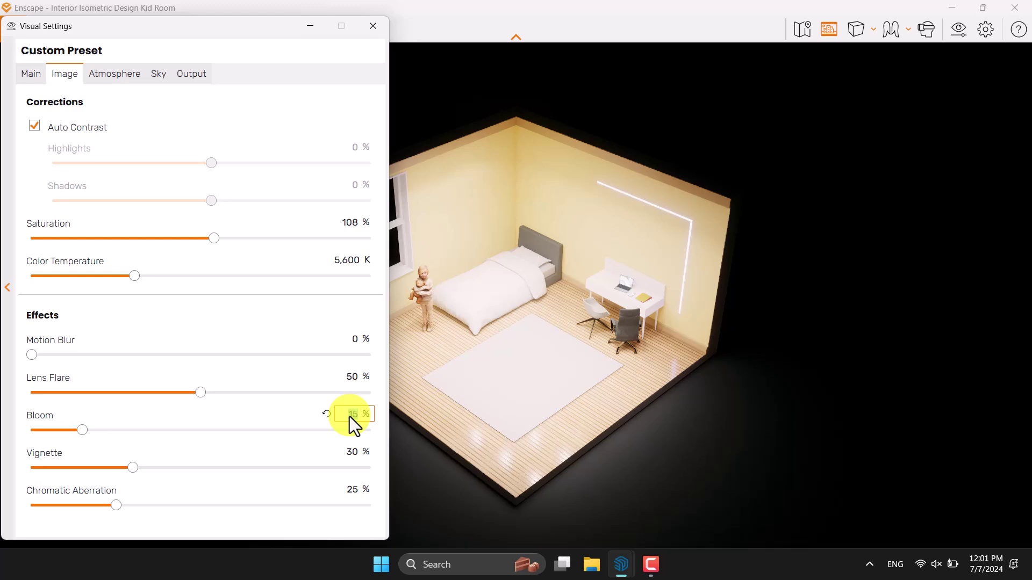
text(0)
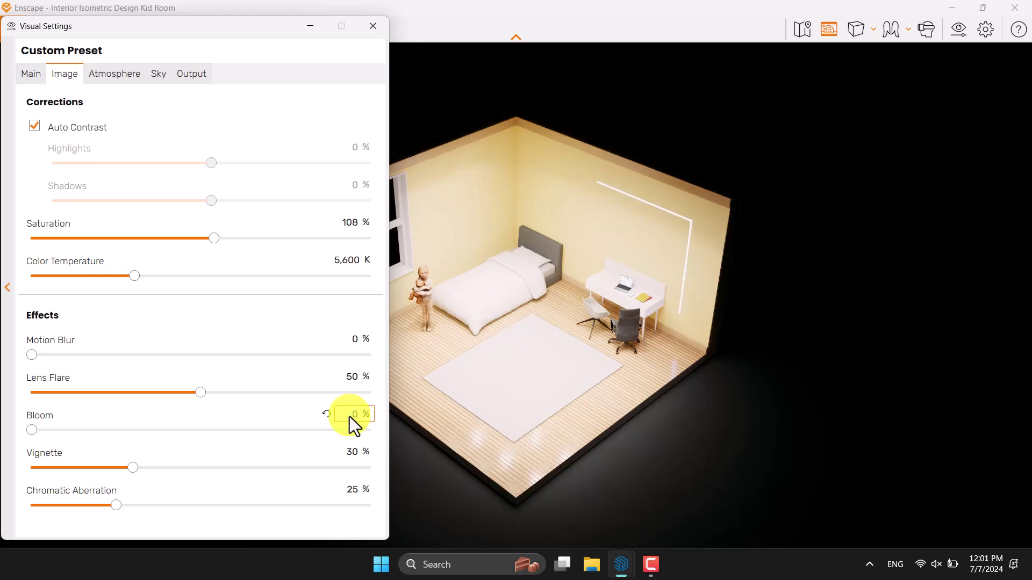
click(353, 383)
text(20)
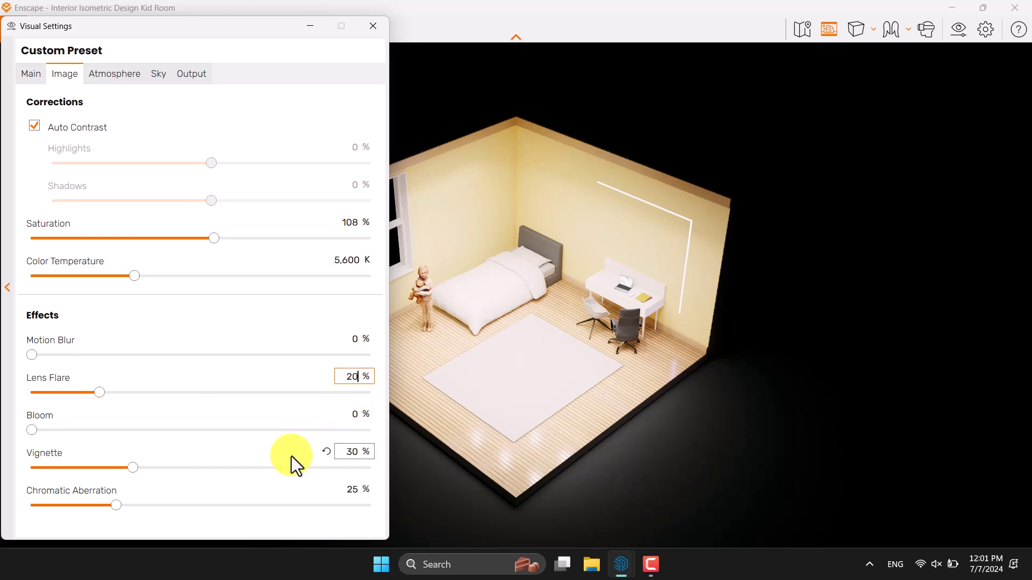
- Edit the vignette value and set the chromatic aberration to 5%
click(354, 452)
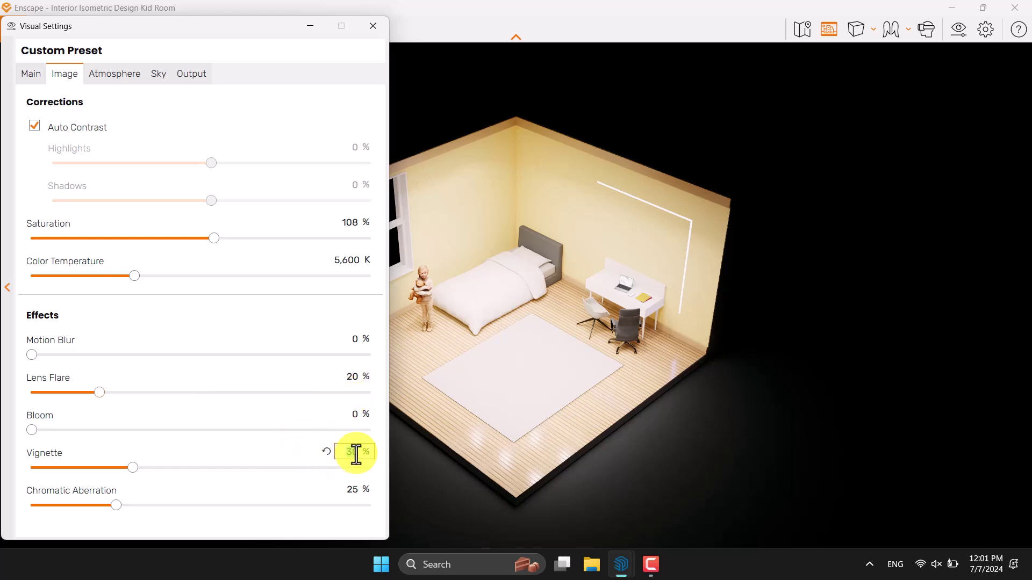
click(353, 490)
text(5)
- In the atmosphere illumination settings, lower shadow sharpness to 0% and try an artificial light brightness of 120%
click(129, 75)
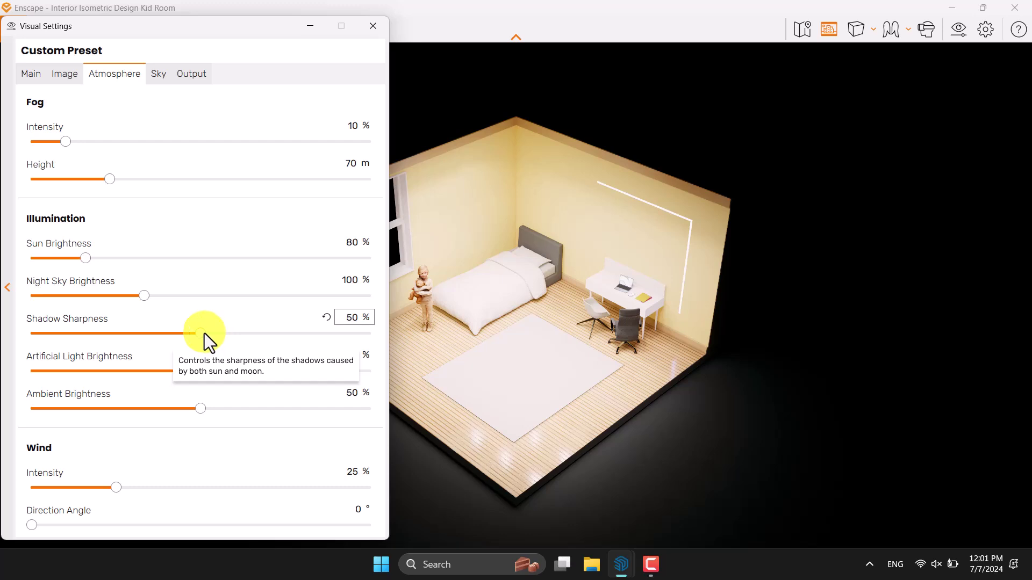
drag(202, 332, 2, 335)
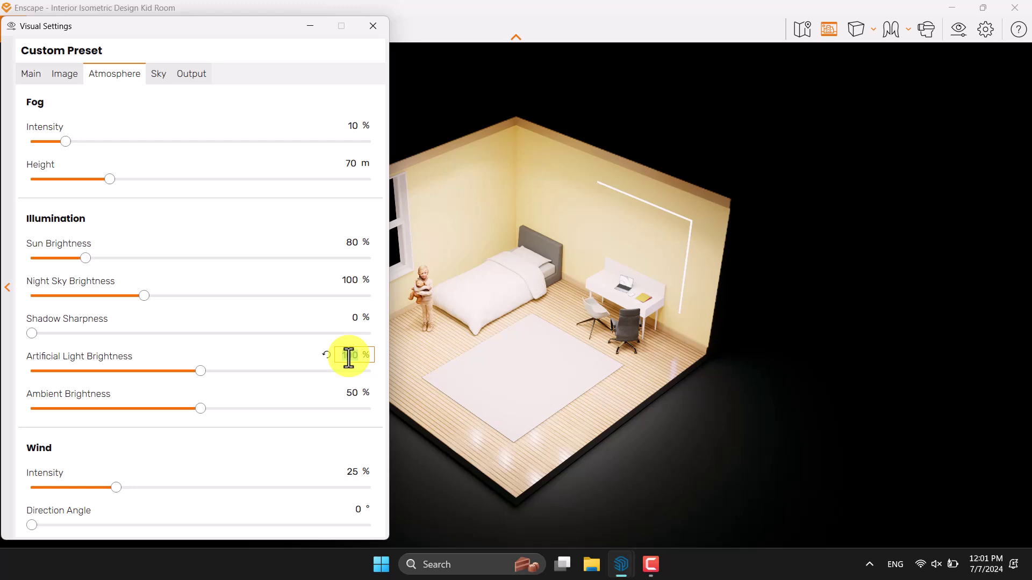
text(120)
key(Return)
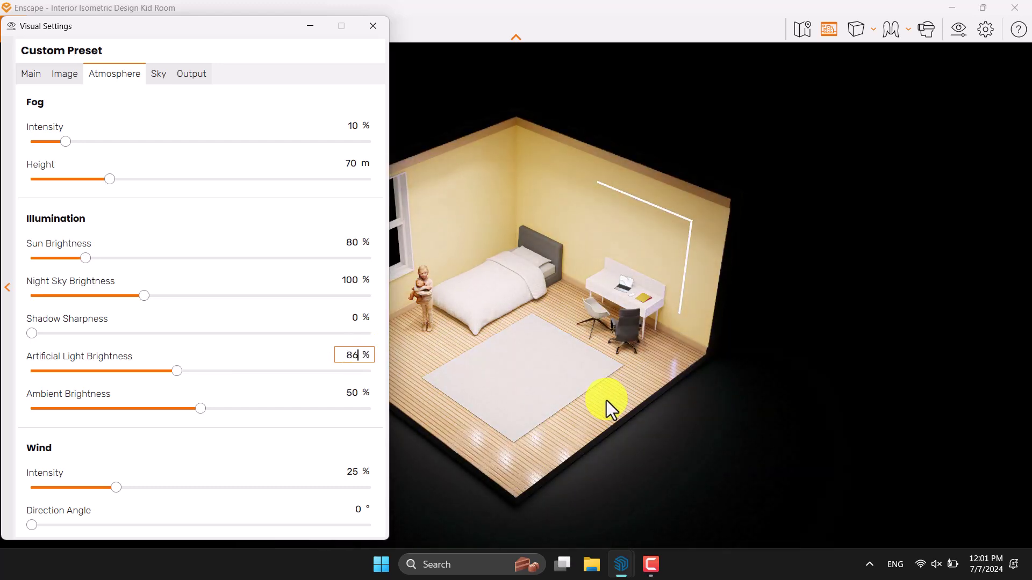
- Set the artificial light brightness to 100%
key(ctrl+a)
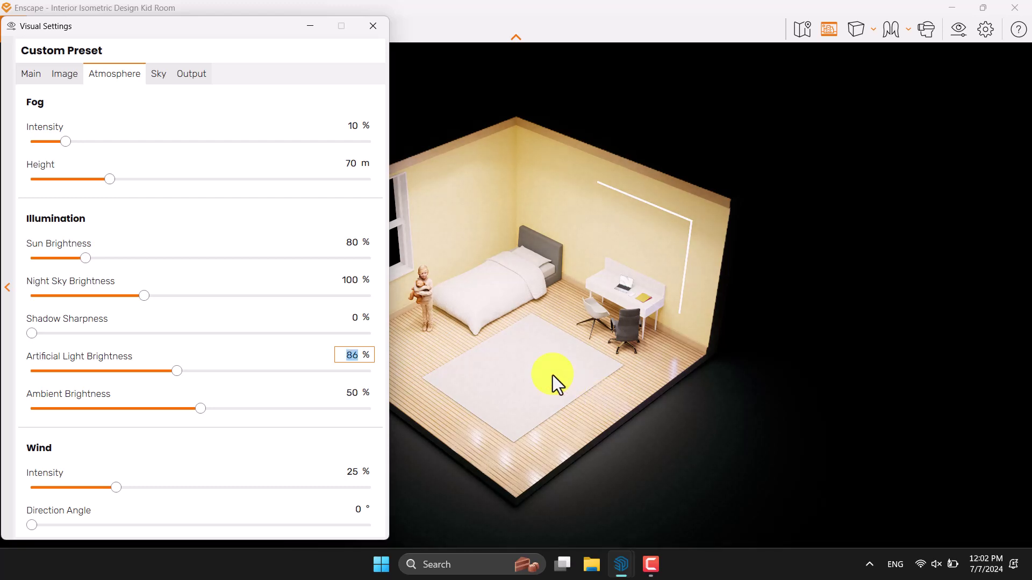
text(100)
key(Return)
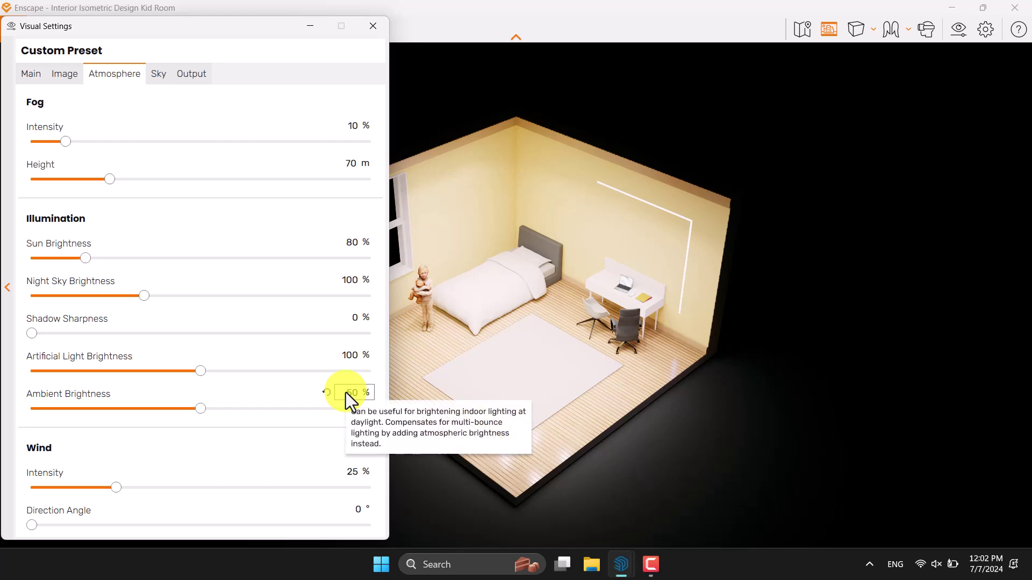
- Change the sky's horizon source to Clear, review the output and camera settings, and close the visual settings
click(157, 79)
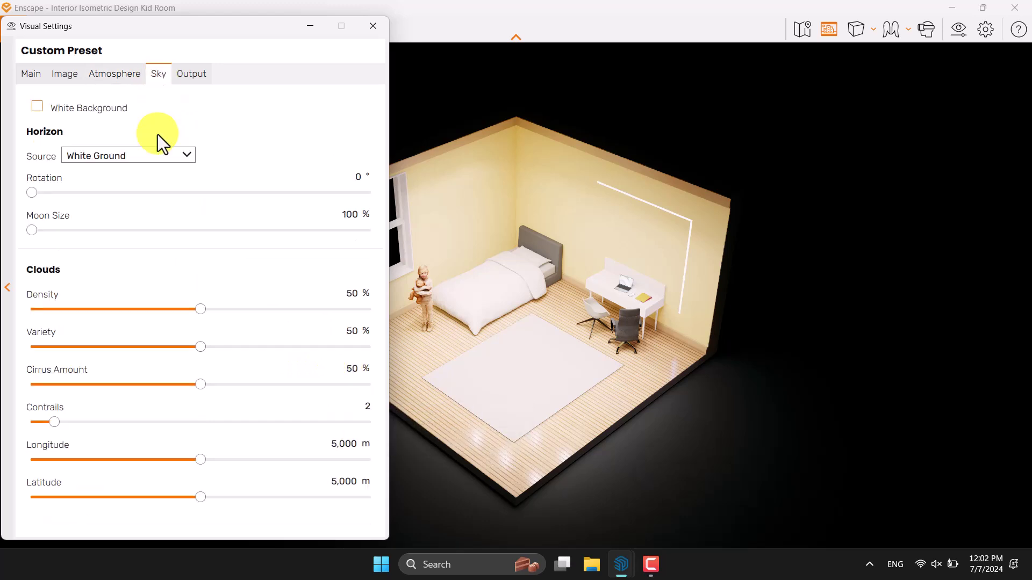
click(146, 152)
click(133, 170)
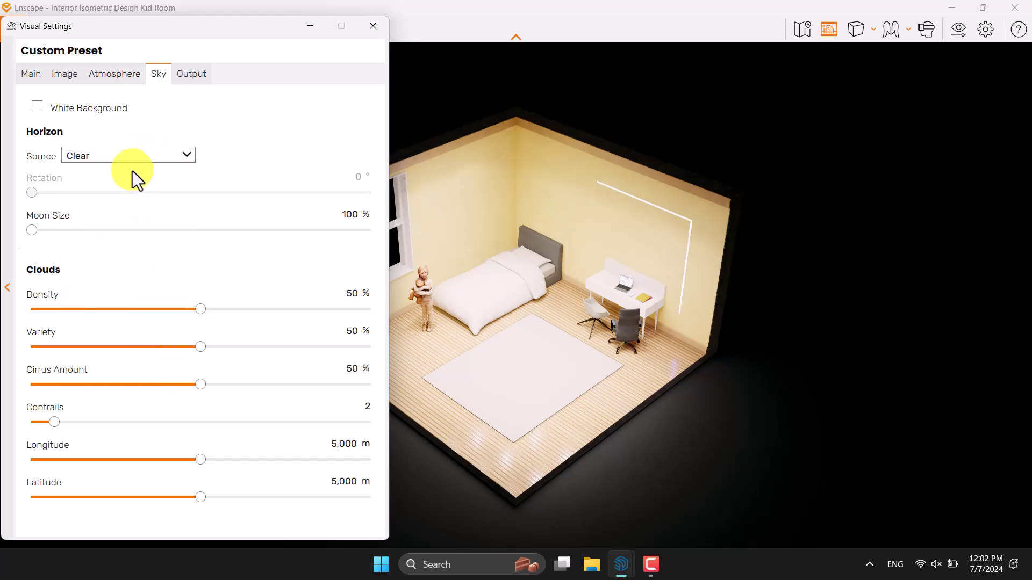
click(185, 70)
click(27, 71)
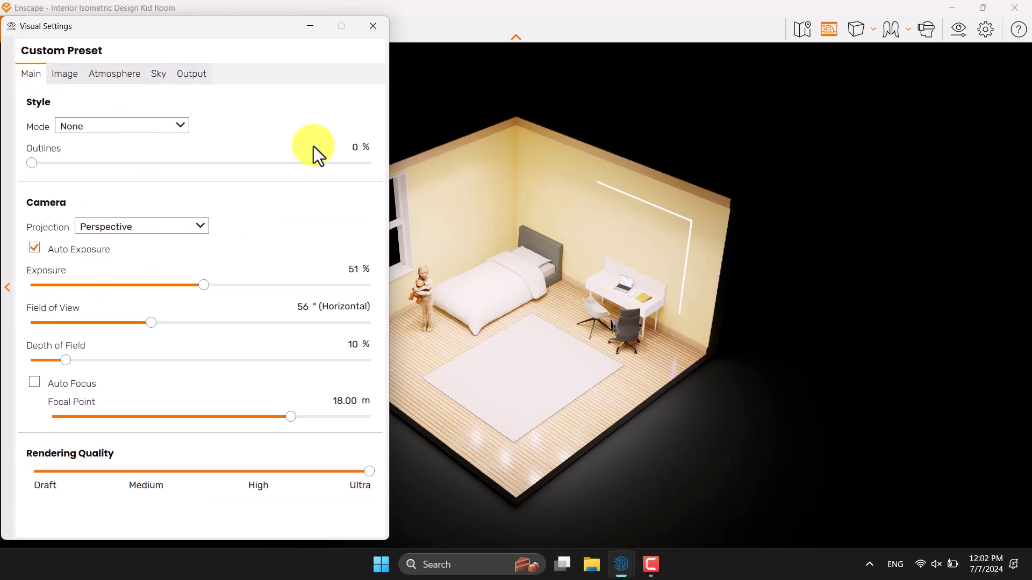
click(373, 27)
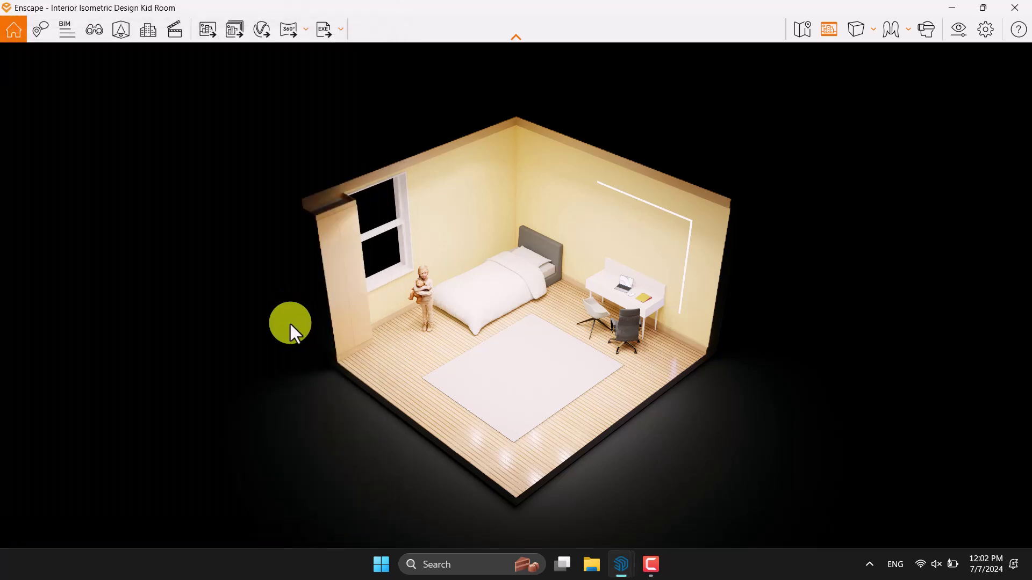
- Render the current view and save it to the Desktop as a Portable Network Graphics image named ISOMETRIC 001
click(208, 28)
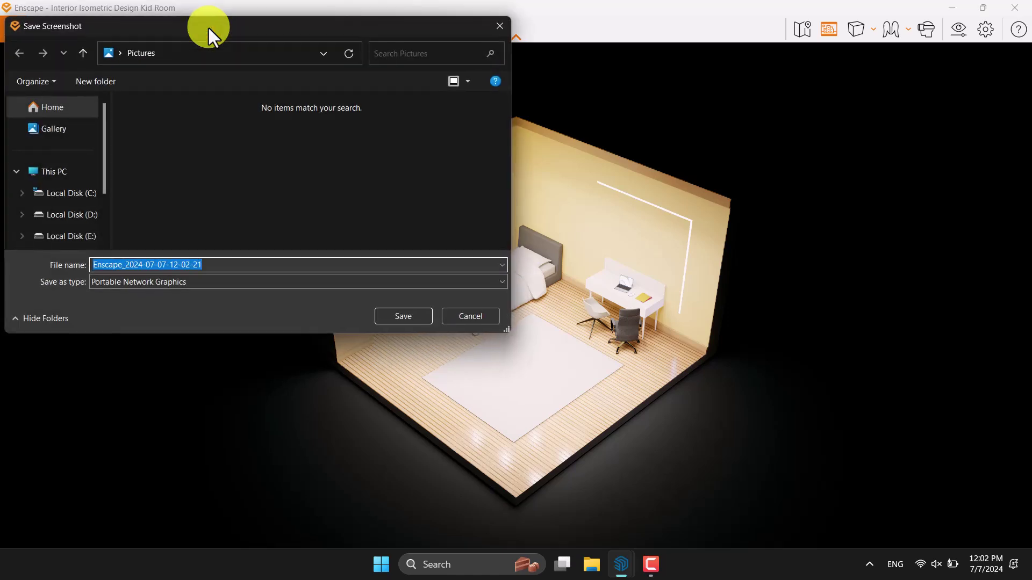
click(122, 56)
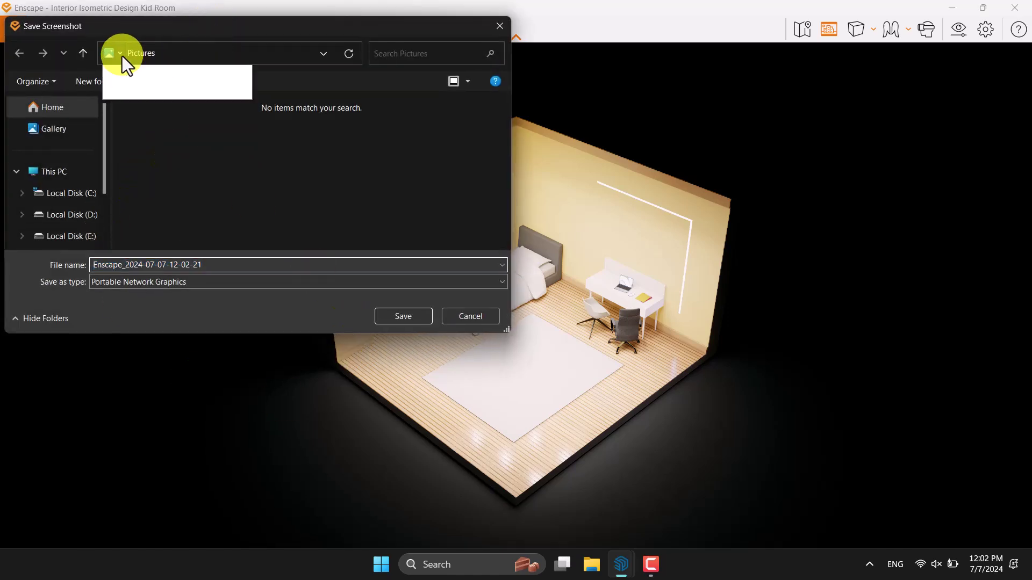
click(120, 53)
click(125, 71)
click(209, 265)
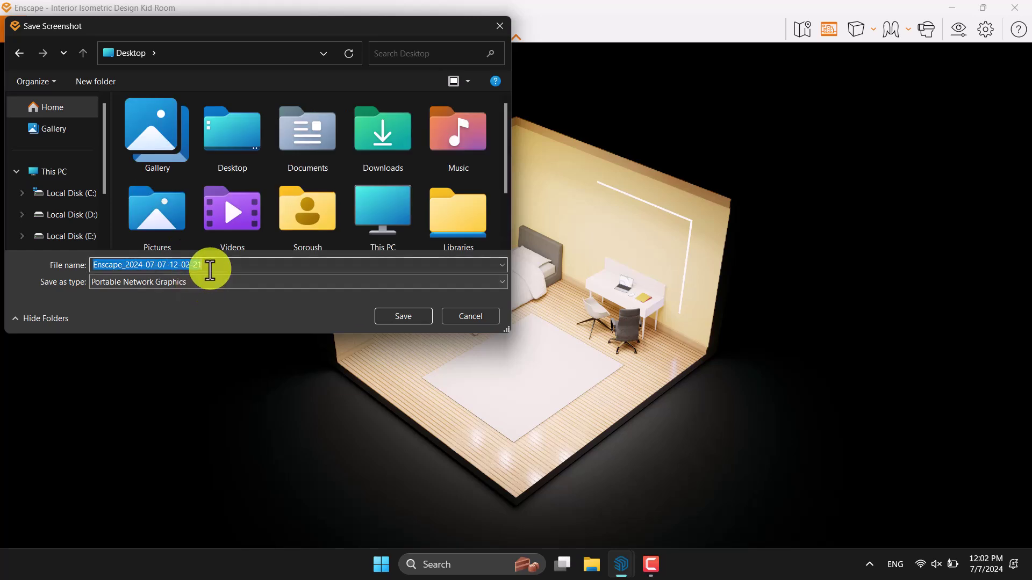
text(ISOMETRI)
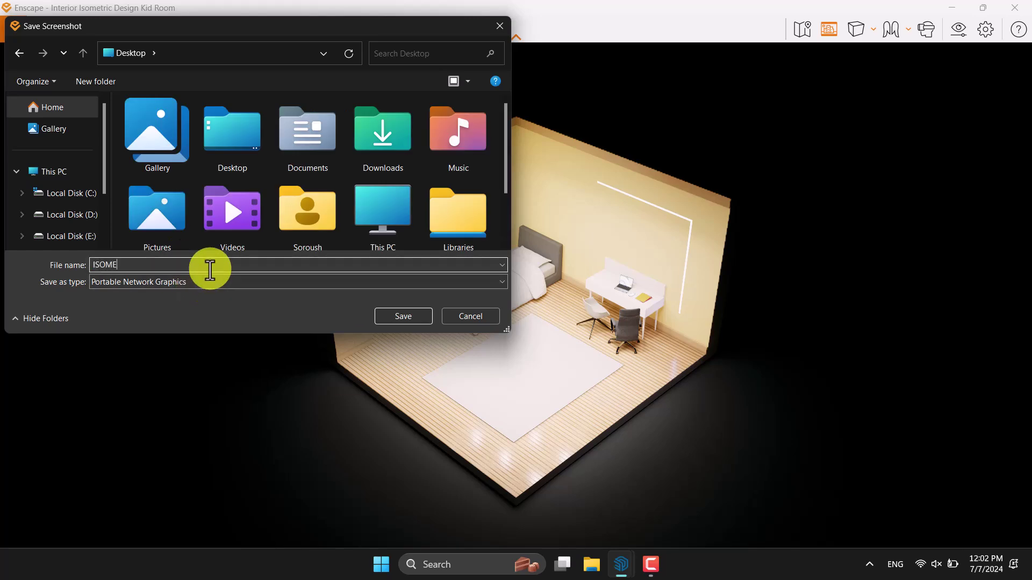
text(C 001)
click(402, 313)
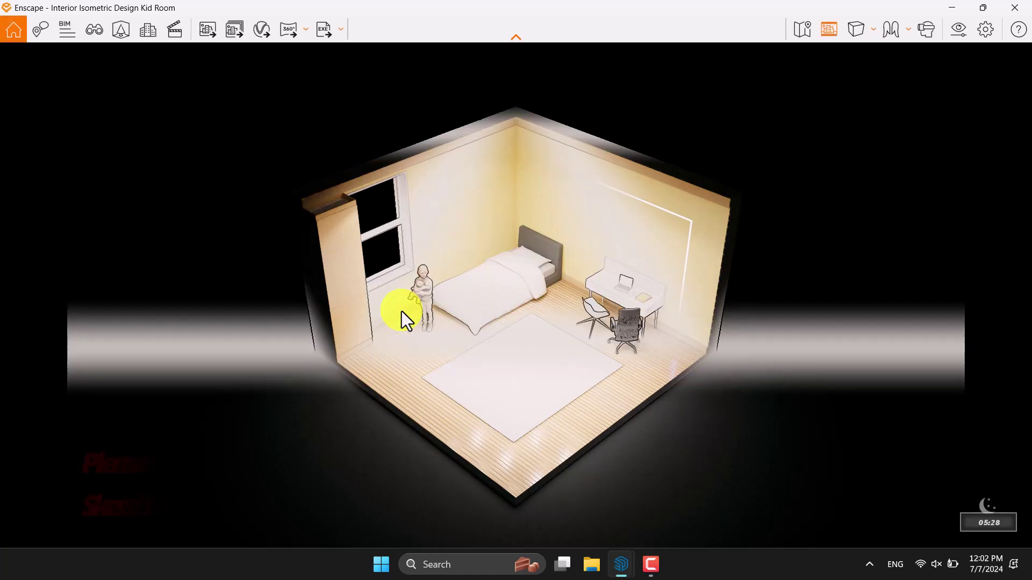
- Minimize Enscape and SketchUp, open the ISOMETRIC 001 image from the desktop in the photo viewer, and inspect the rendered room up close
click(951, 7)
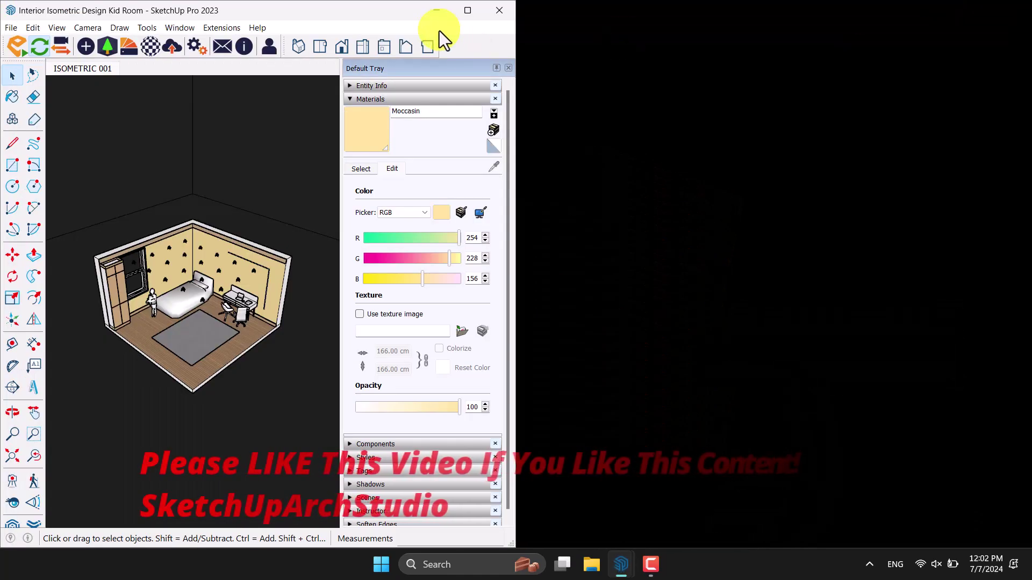
click(449, 8)
double_click(127, 207)
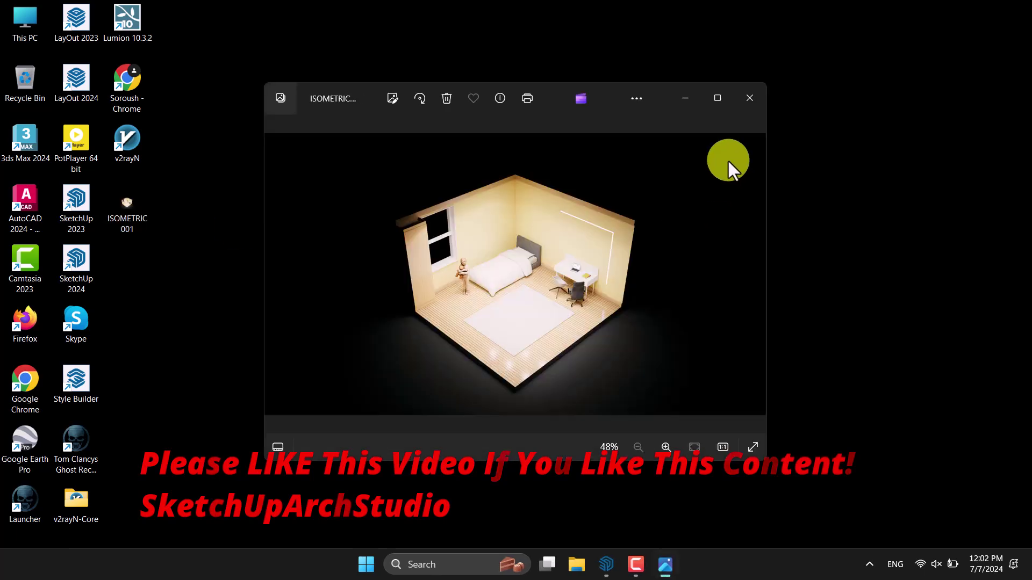
click(717, 98)
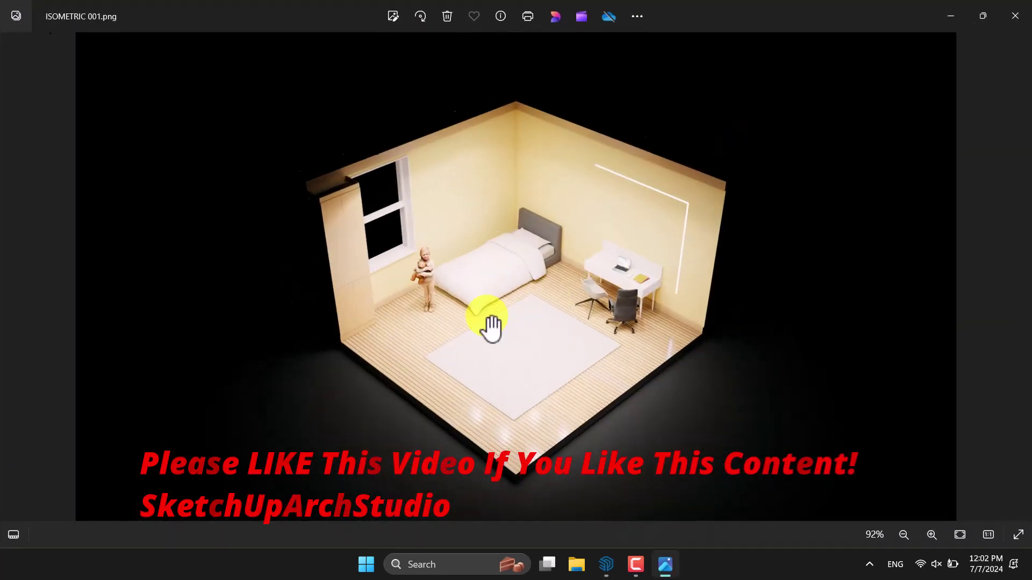
scroll(491, 325, up, 5)
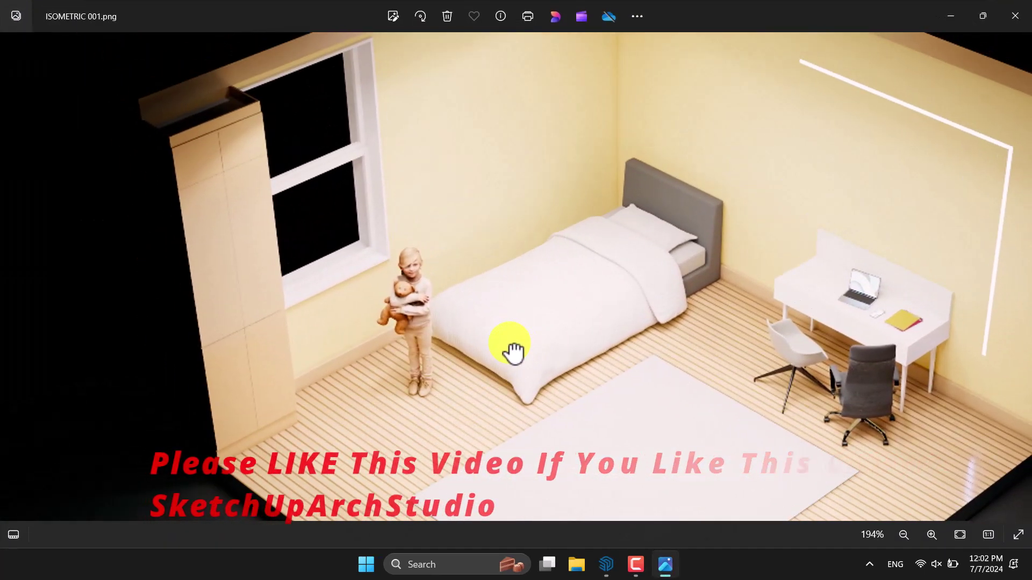
drag(511, 350, 401, 338)
scroll(404, 337, down, 5)
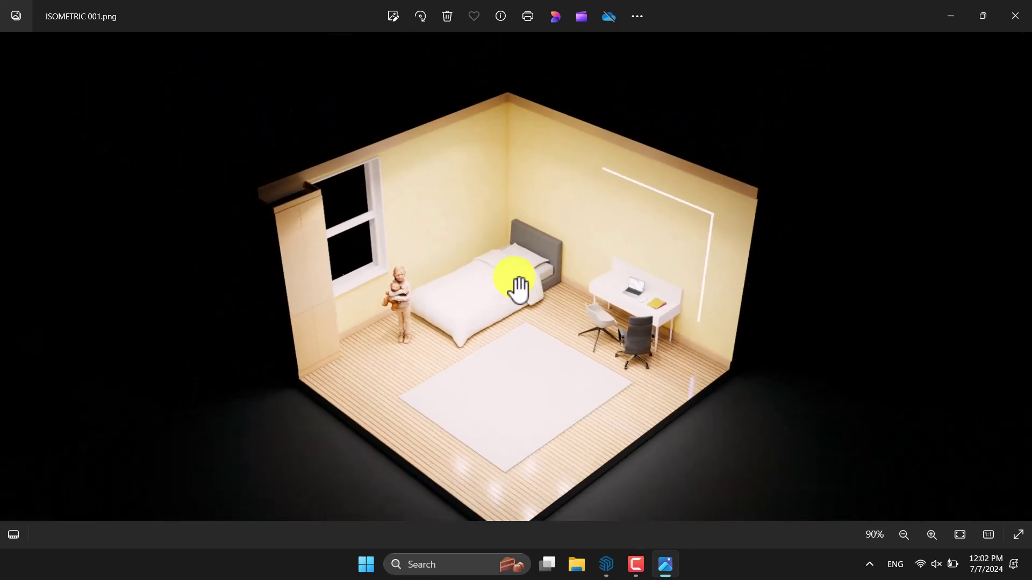
mouse_move(598, 559)
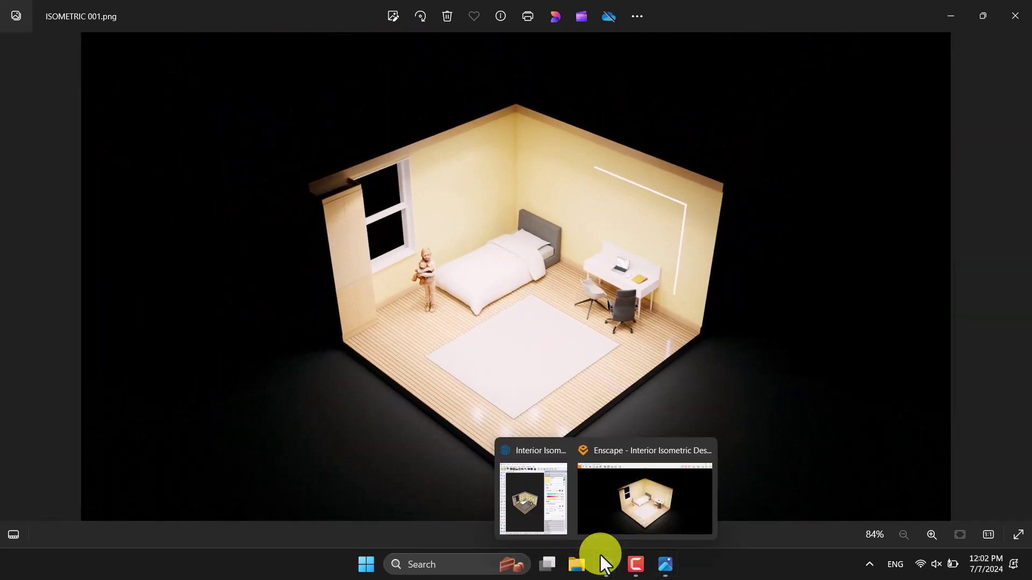
mouse_move(633, 546)
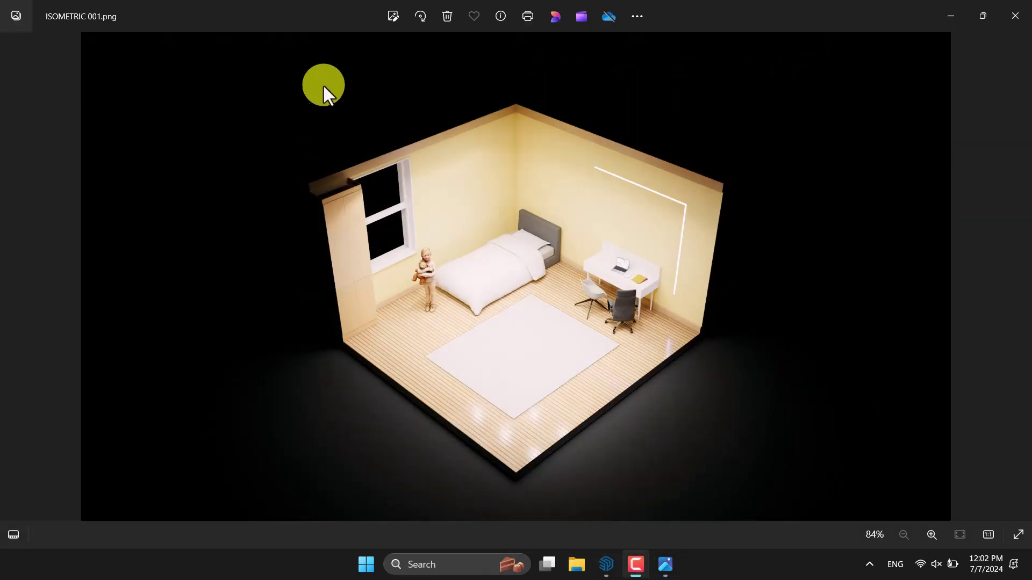